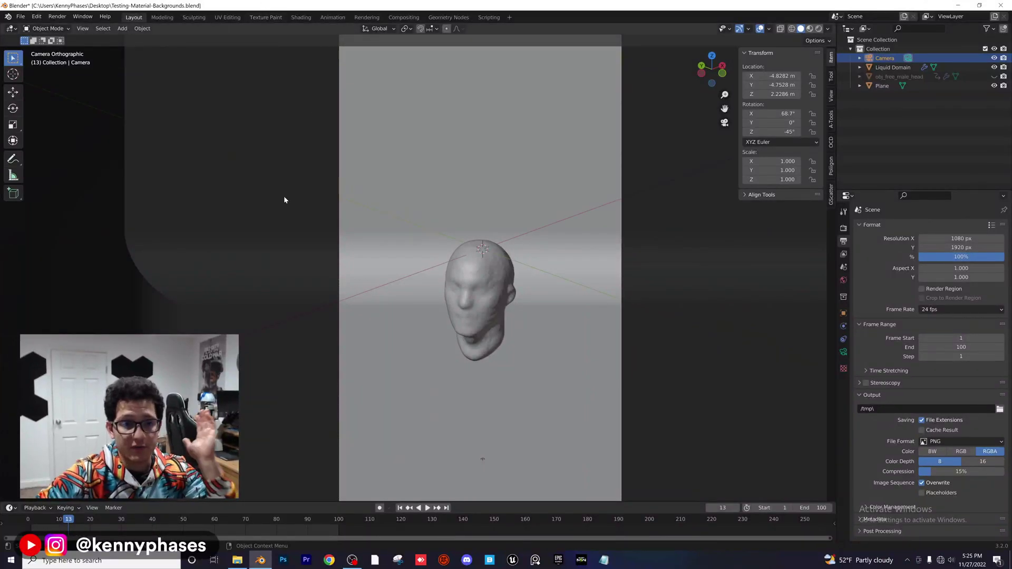
# Step: Play the baked head splash, pausing around frame 46 and rewinding to frame 1
pyautogui.click(33, 523)
pyautogui.press('space')
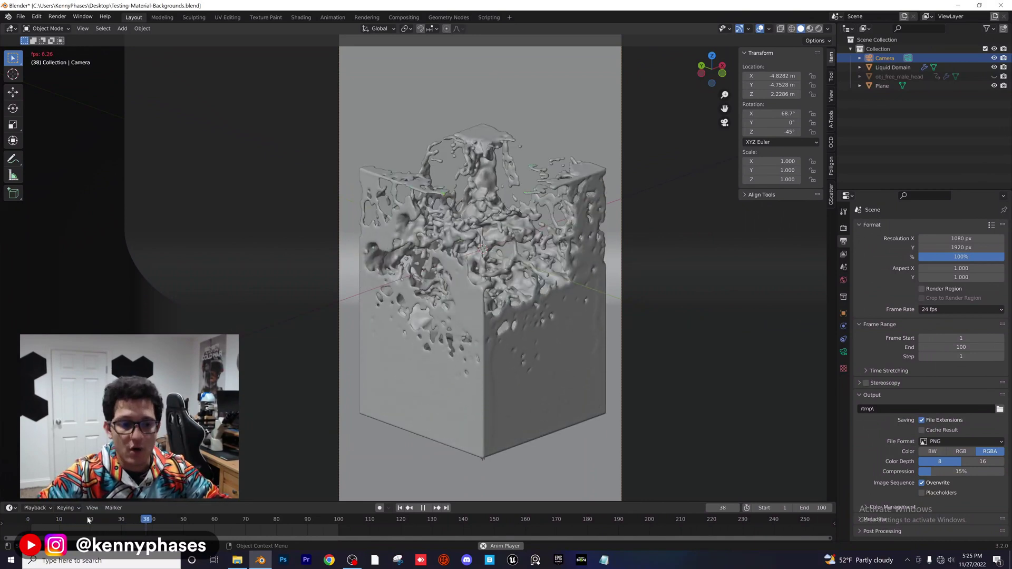
pyautogui.press('Escape')
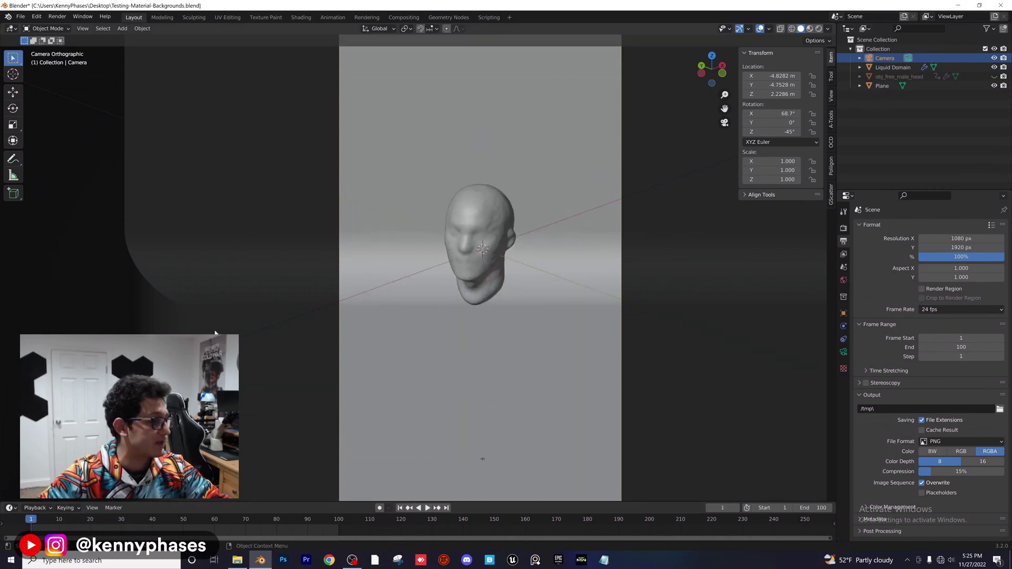
pyautogui.press('space')
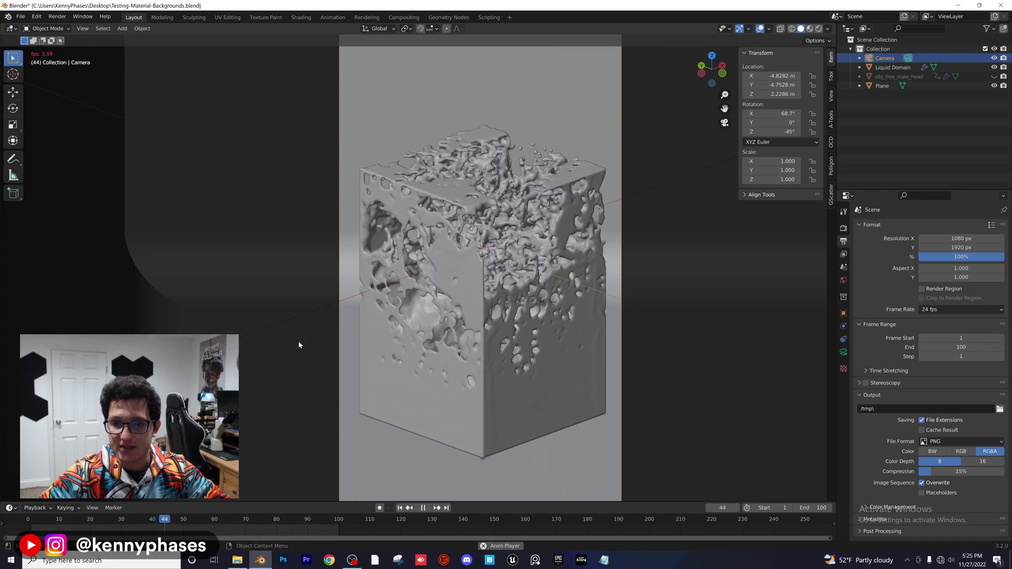
pyautogui.press('space')
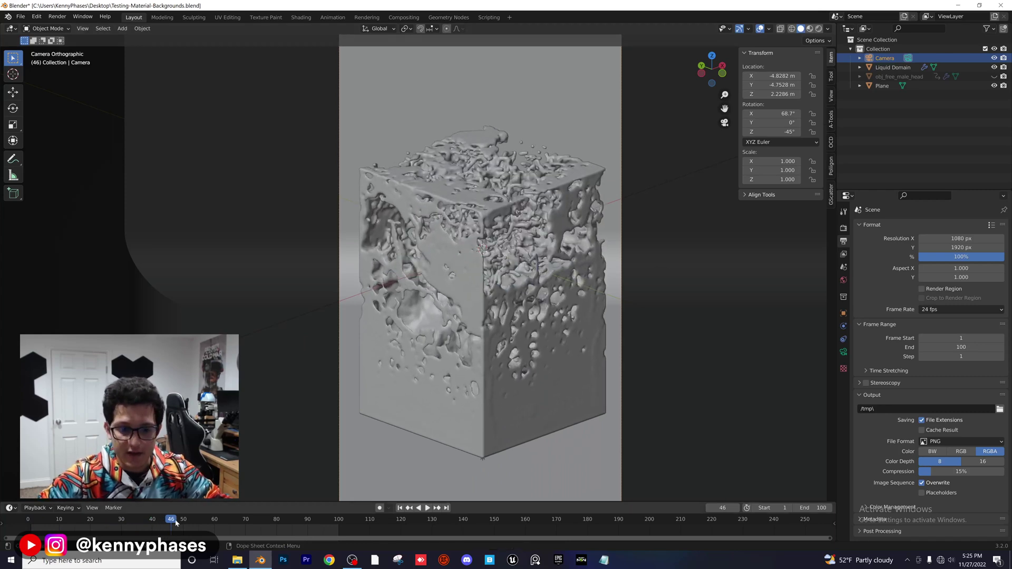
pyautogui.hotkey('shift', 'Left')
pyautogui.press('space')
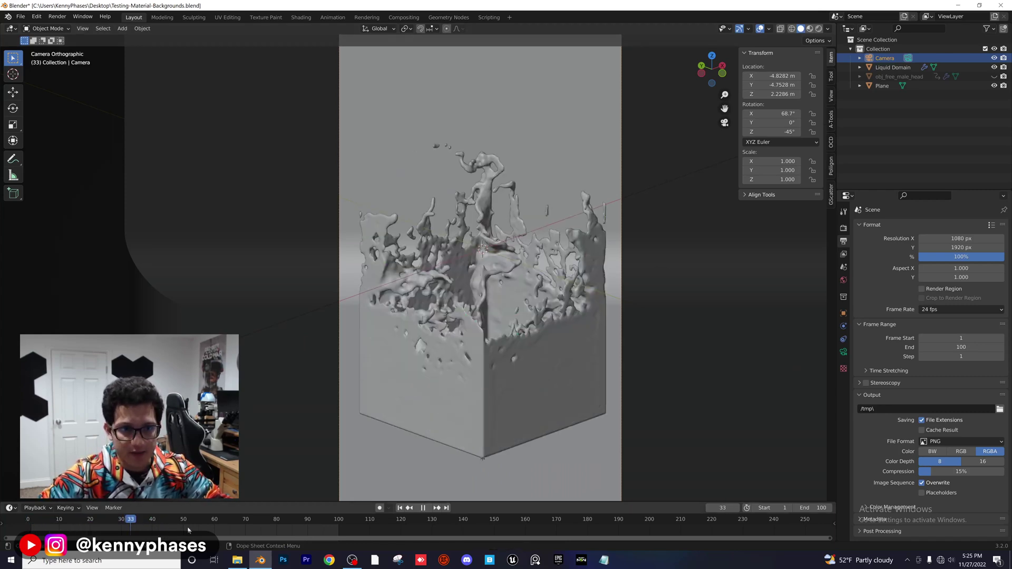
pyautogui.hotkey('shift', 'Left')
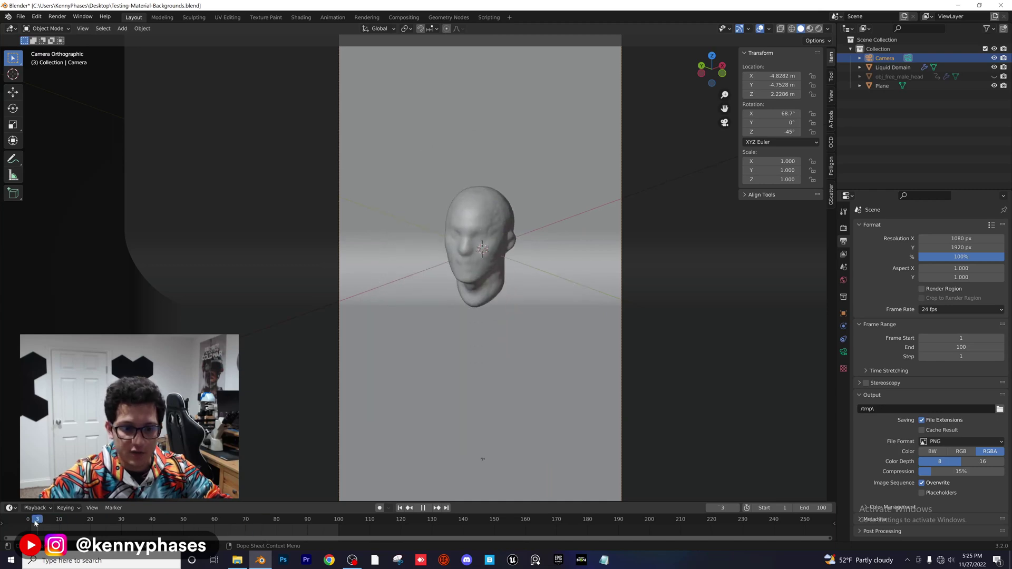
# Step: Replay the splash again, pausing at frame 42, then return to the start and bring up the File menu
pyautogui.press('space')
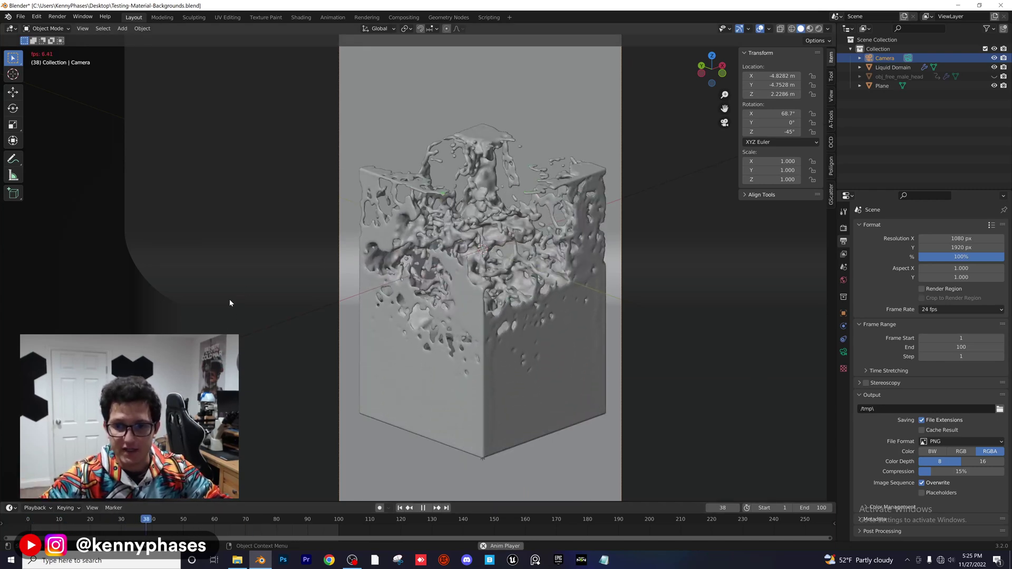
pyautogui.press('space')
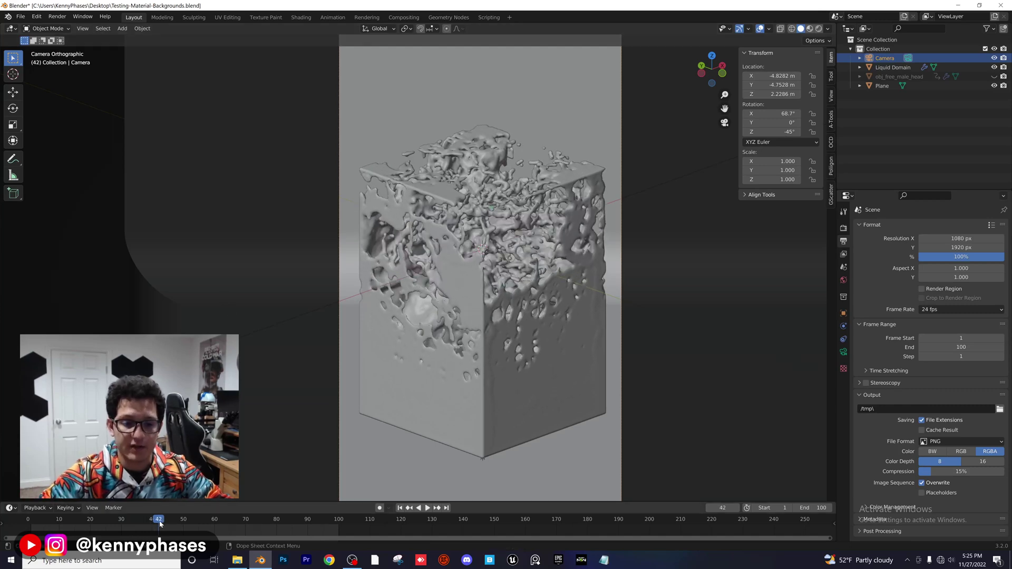
pyautogui.hotkey('shift', 'Left')
pyautogui.press('space')
pyautogui.hotkey('shift', 'Left')
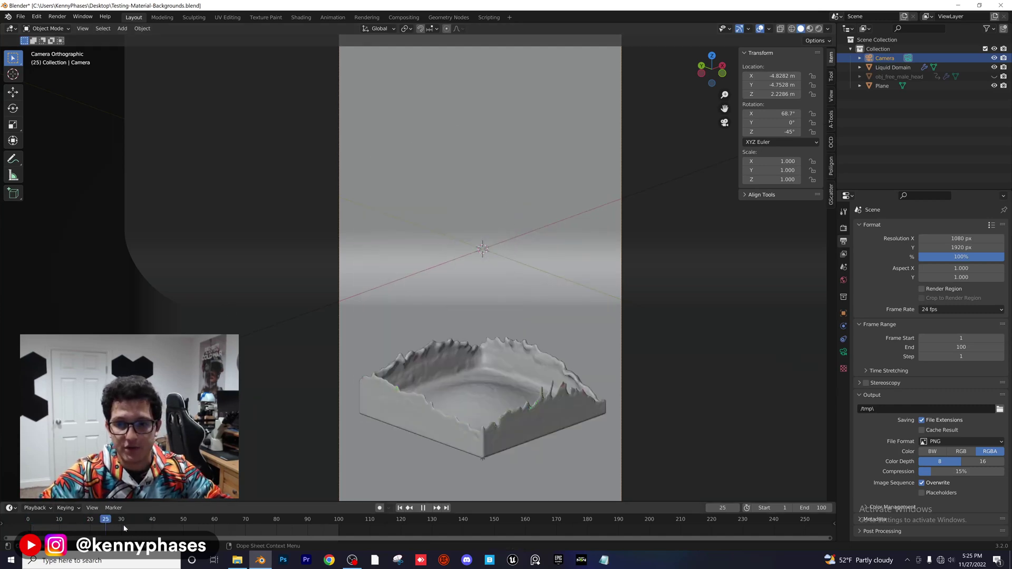
pyautogui.click(35, 524)
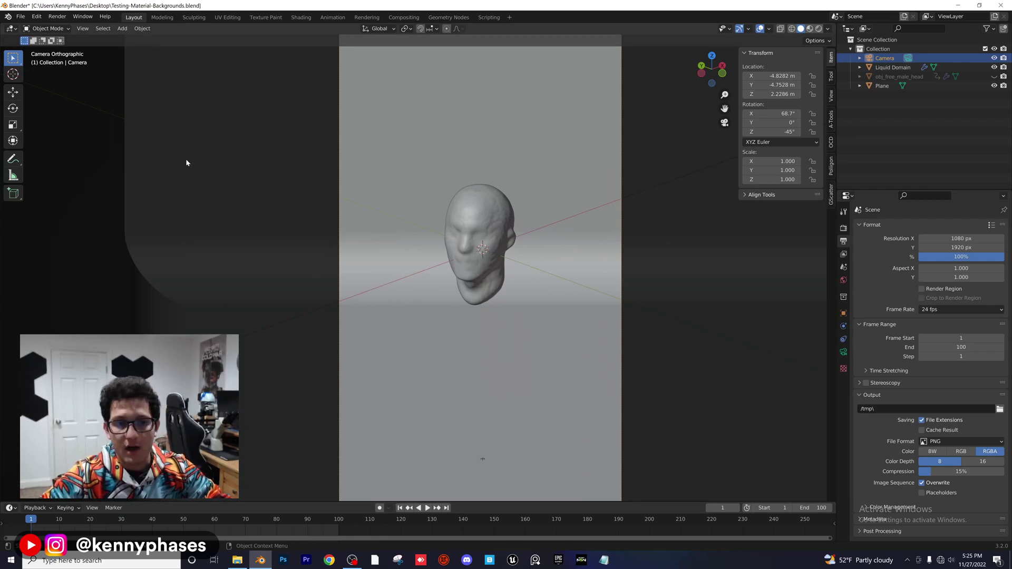
pyautogui.click(21, 17)
# Step: Start a new General file, saving the current work first
pyautogui.moveTo(32, 25)
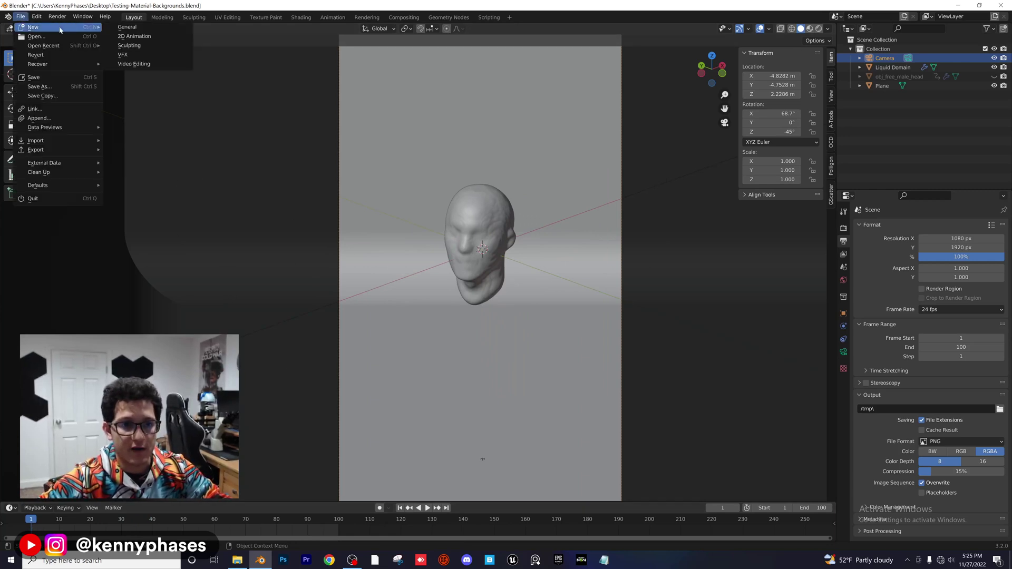
pyautogui.click(138, 32)
pyautogui.click(467, 296)
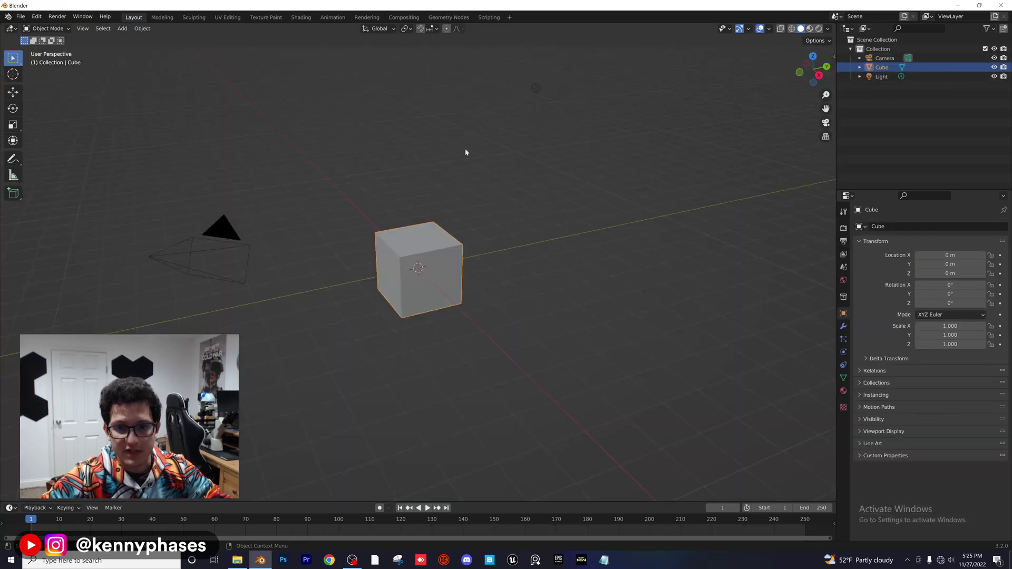
# Step: Delete the default light and select the cube
pyautogui.moveTo(391, 195); pyautogui.dragTo(340, 131, button='middle')
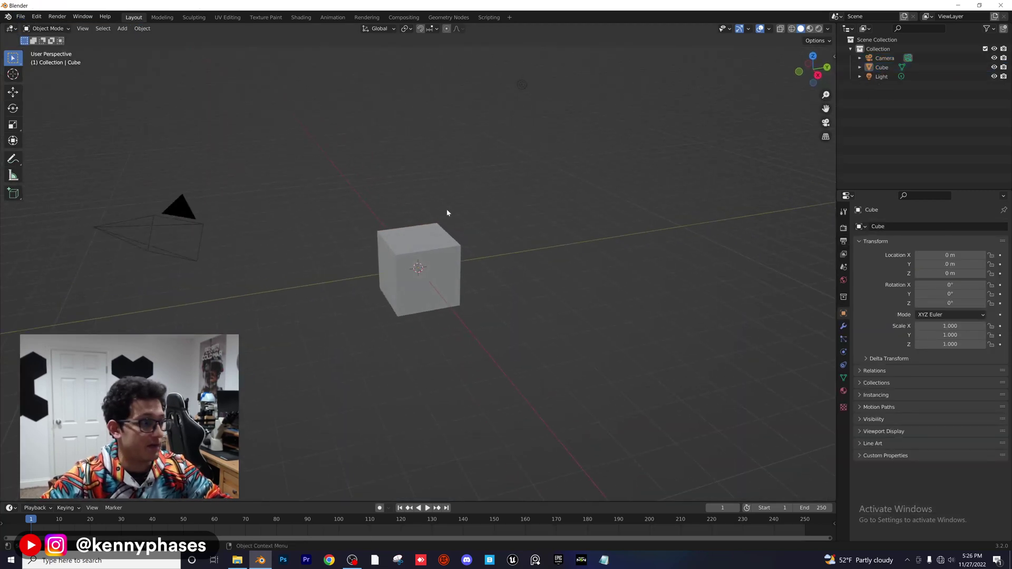
pyautogui.click(522, 85)
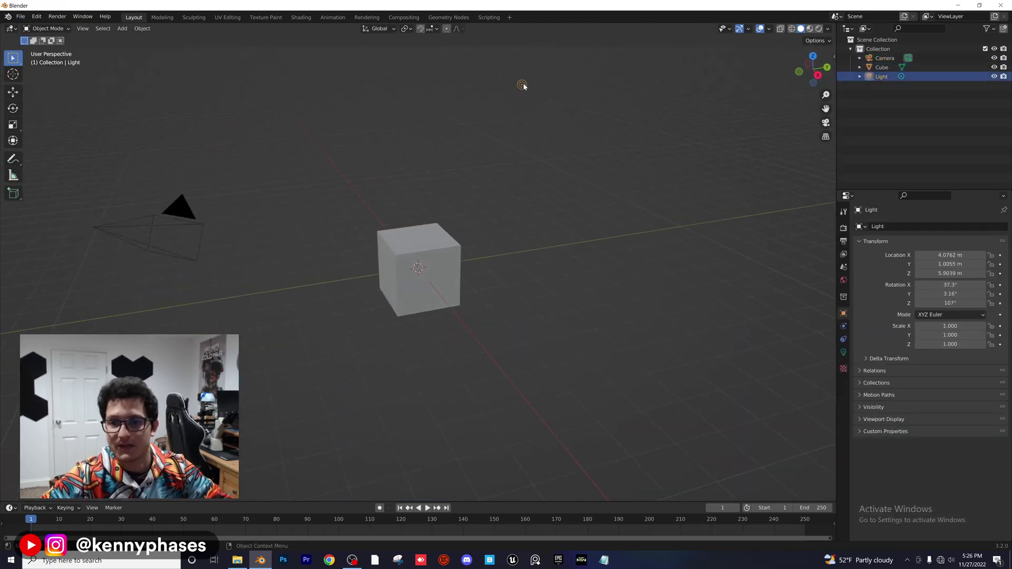
pyautogui.press('Delete')
pyautogui.scroll(-3, 456, 229)
pyautogui.moveTo(456, 229); pyautogui.dragTo(413, 162, button='middle')
pyautogui.scroll(3, 413, 163)
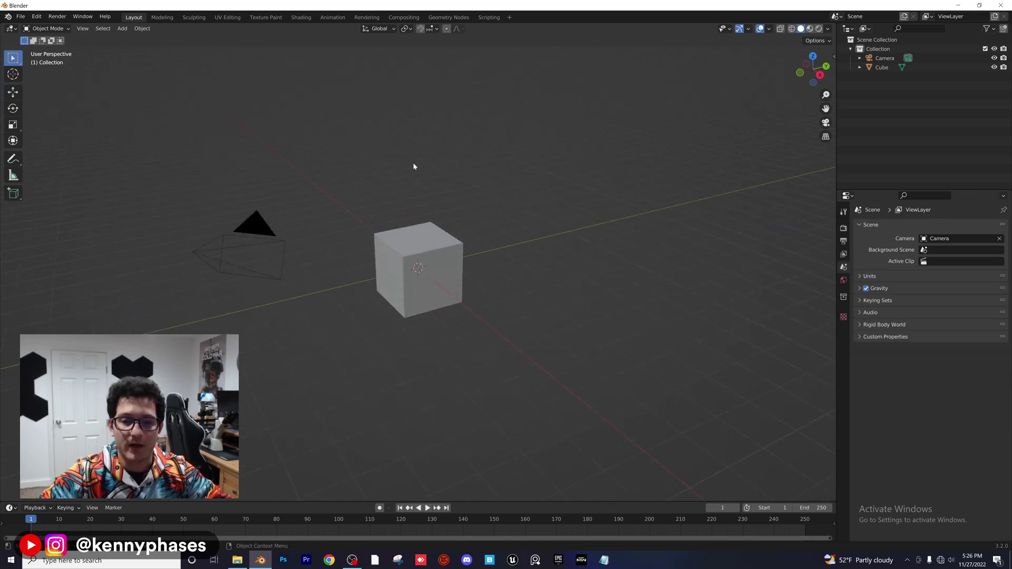
pyautogui.click(440, 246)
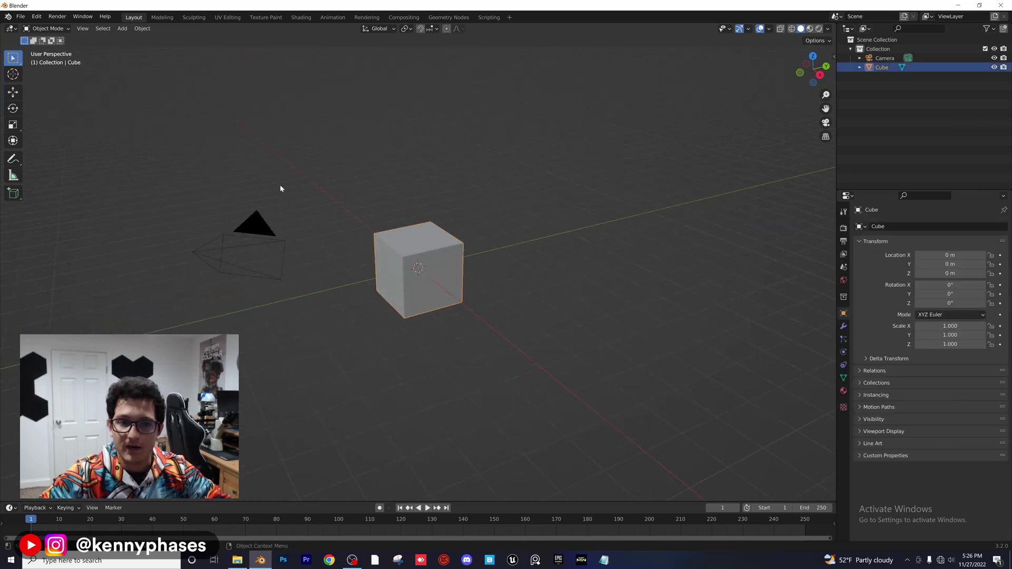
# Step: Turn the cube into a Quick Liquid source inside a new Liquid Domain
pyautogui.click(143, 28)
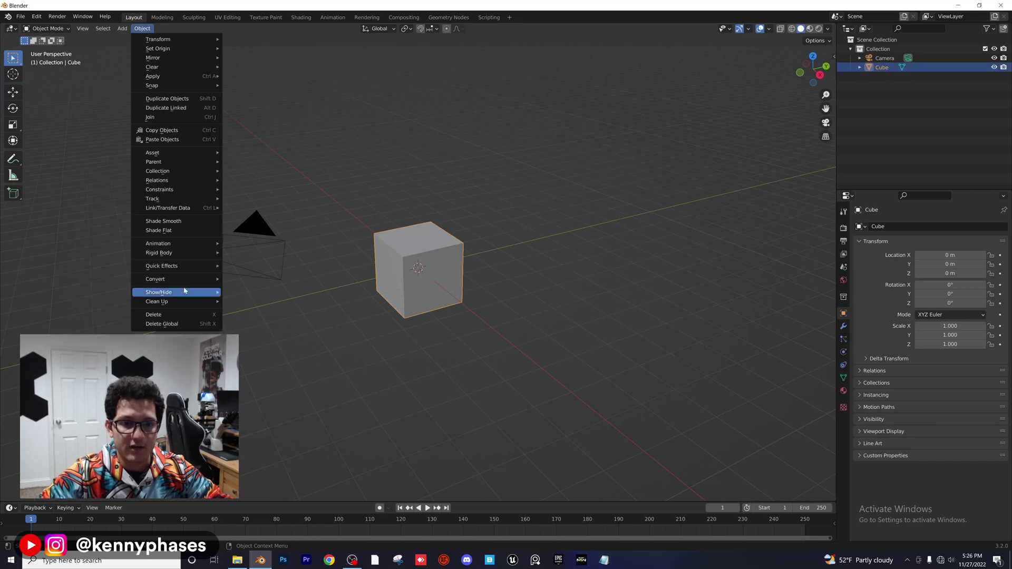
pyautogui.moveTo(186, 264)
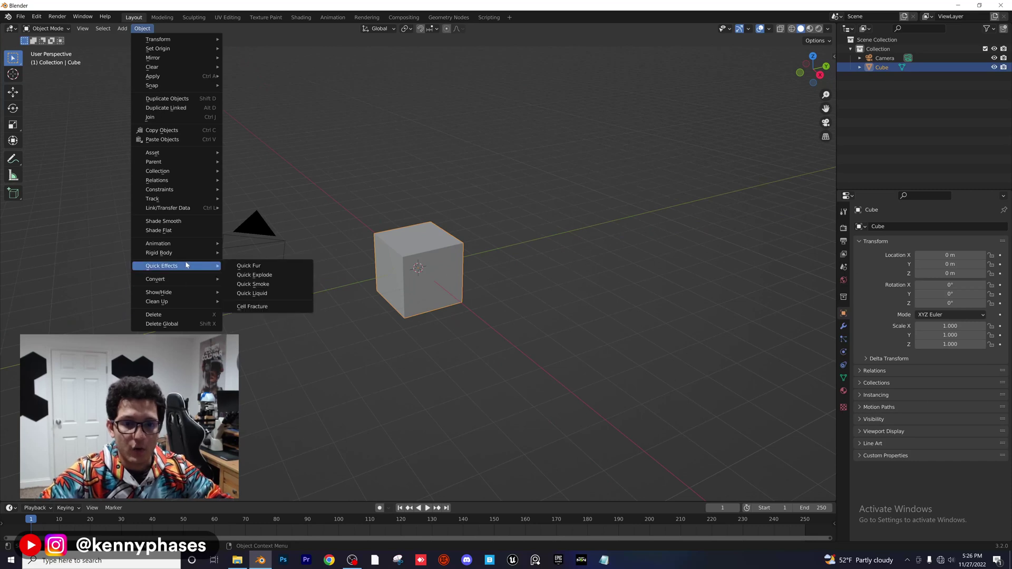
pyautogui.click(262, 294)
pyautogui.moveTo(472, 283); pyautogui.dragTo(501, 280, button='middle')
# Step: Play the liquid simulation several times, pausing around frames 48 and 44
pyautogui.press('space')
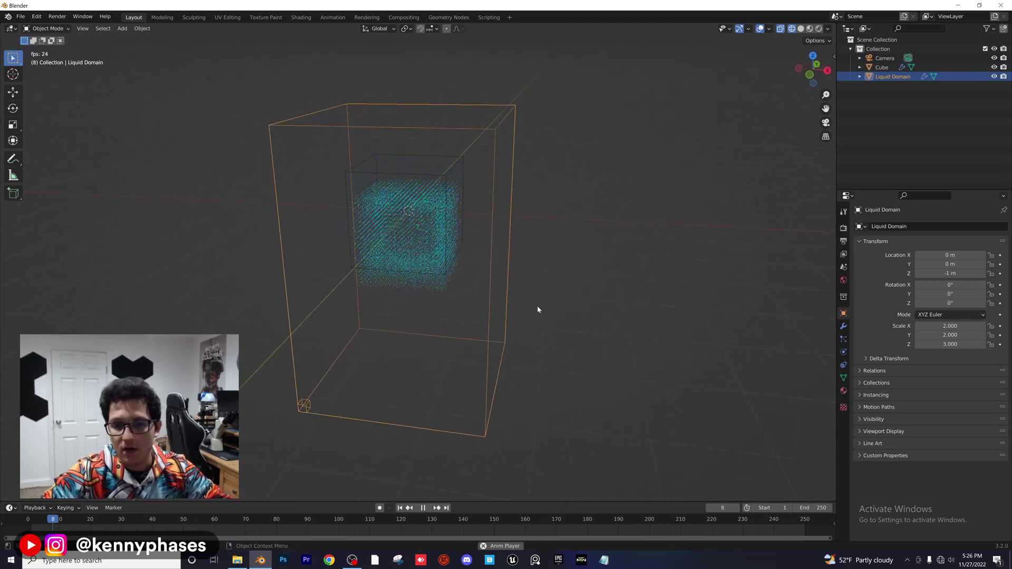
pyautogui.press('space')
pyautogui.moveTo(470, 362); pyautogui.dragTo(392, 384, button='middle')
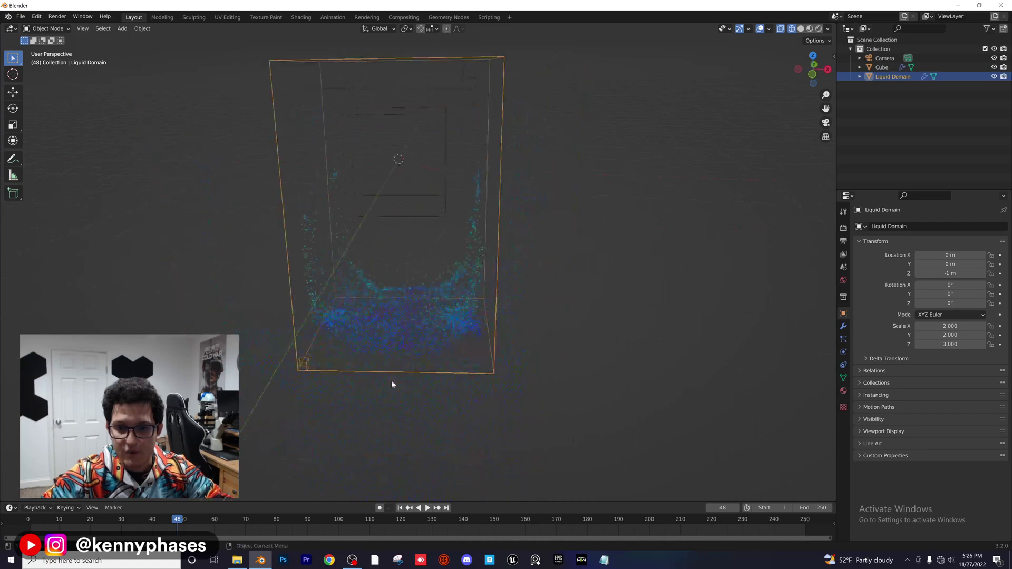
pyautogui.click(34, 526)
pyautogui.press('space')
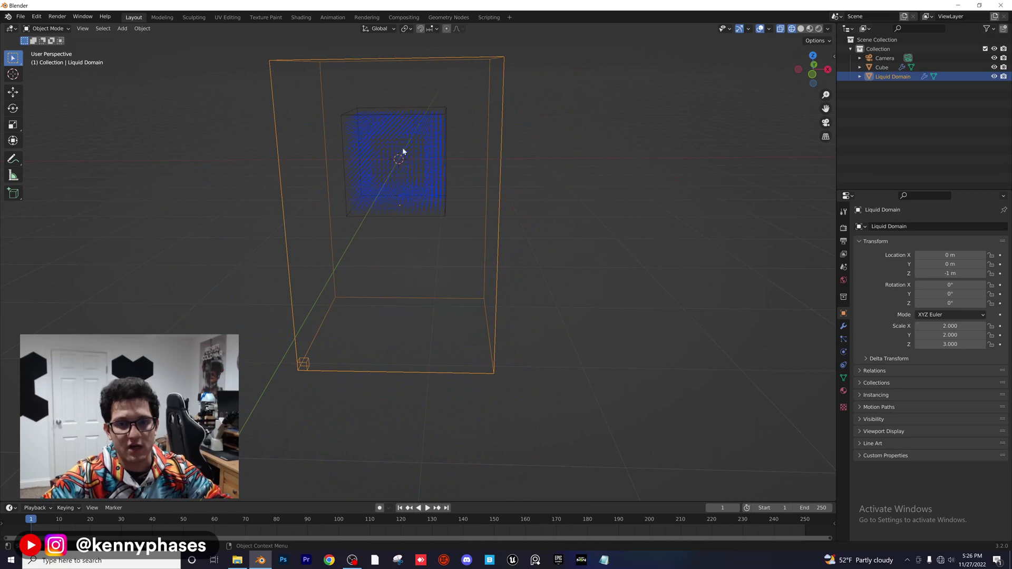
pyautogui.press('space')
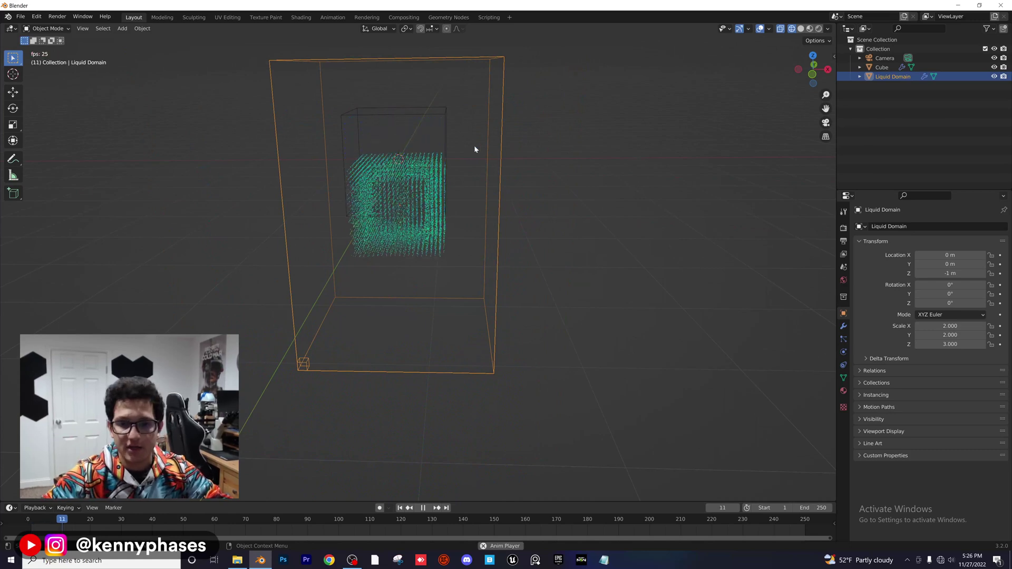
pyautogui.press('space')
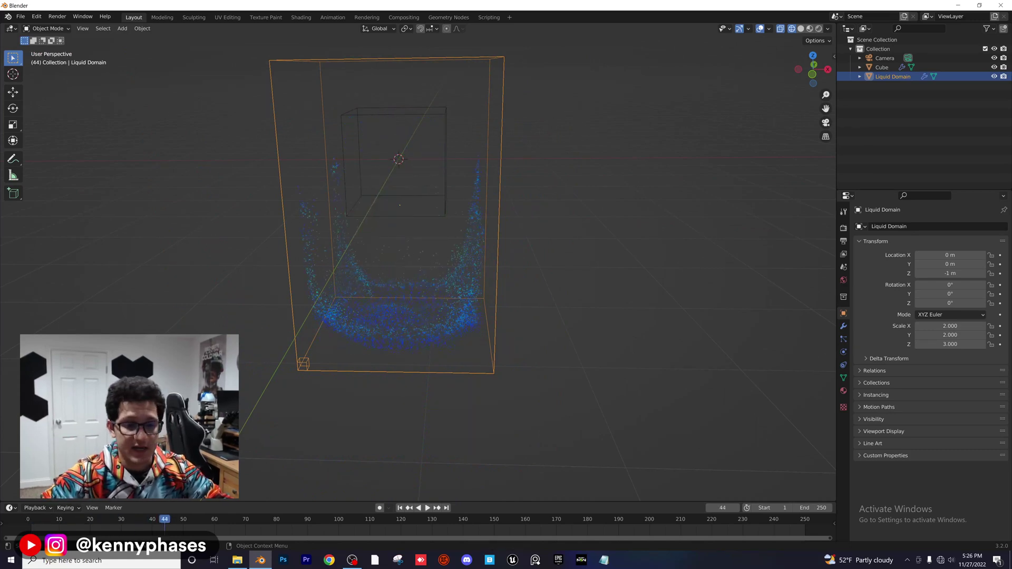
pyautogui.click(32, 523)
pyautogui.press('space')
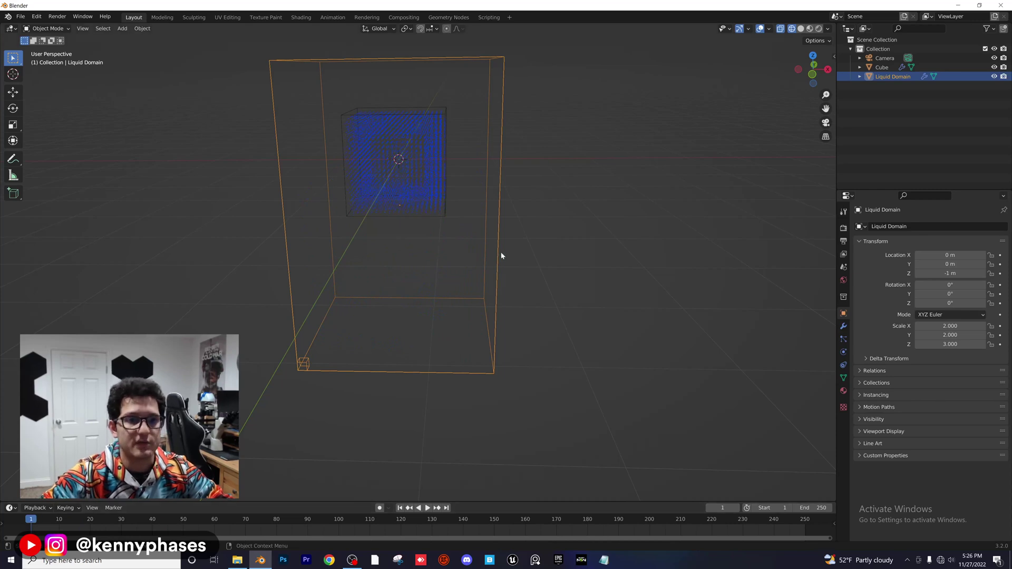
pyautogui.moveTo(502, 257); pyautogui.dragTo(381, 260, button='middle')
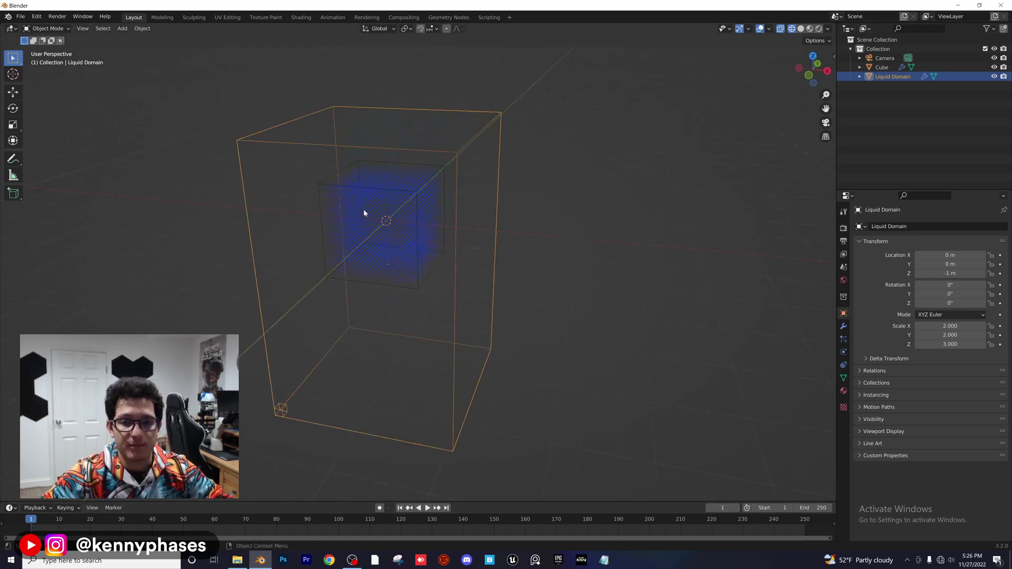
# Step: Add a Suzanne monkey head and delete the cube
pyautogui.click(127, 31)
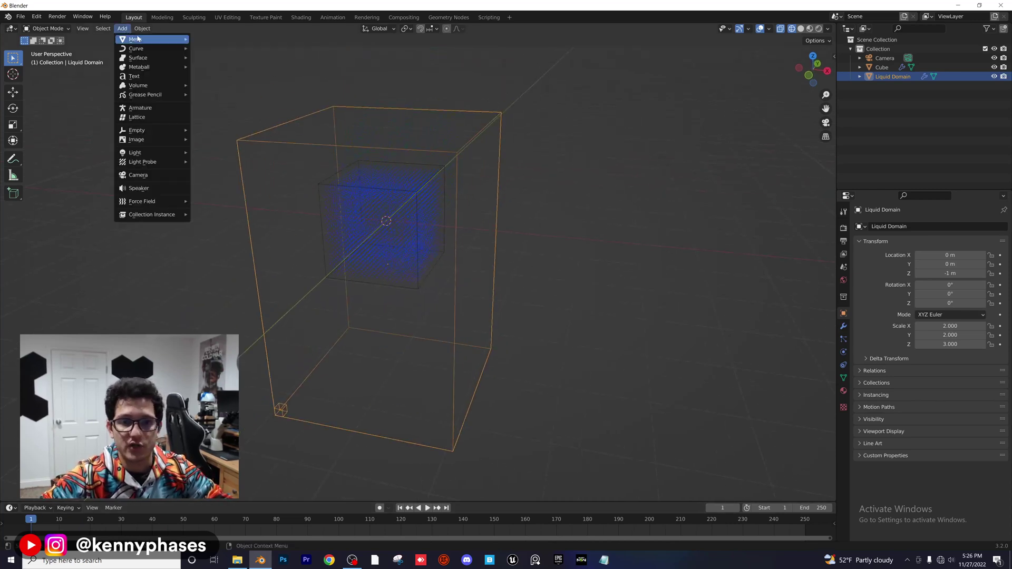
pyautogui.moveTo(153, 39)
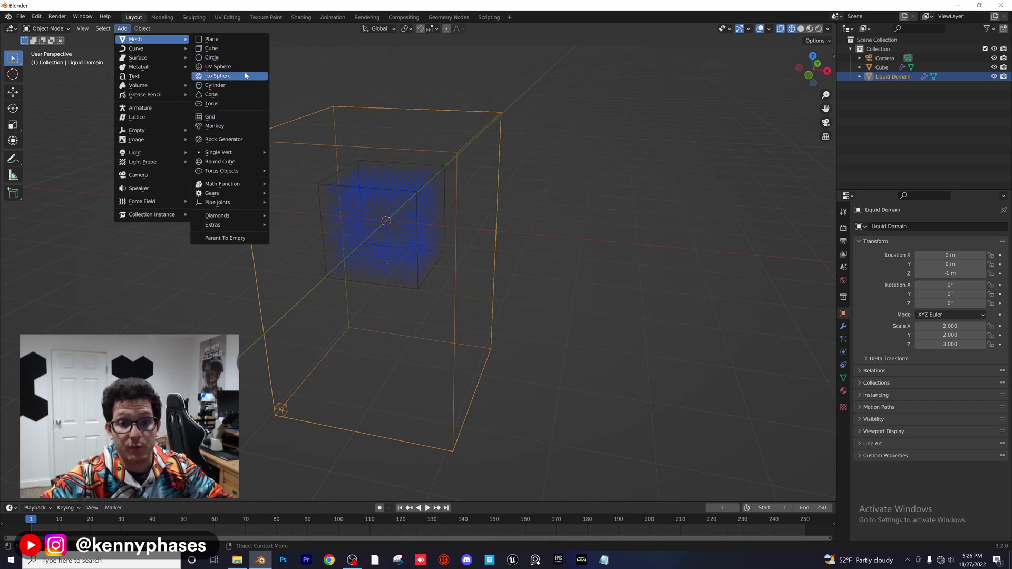
pyautogui.click(239, 130)
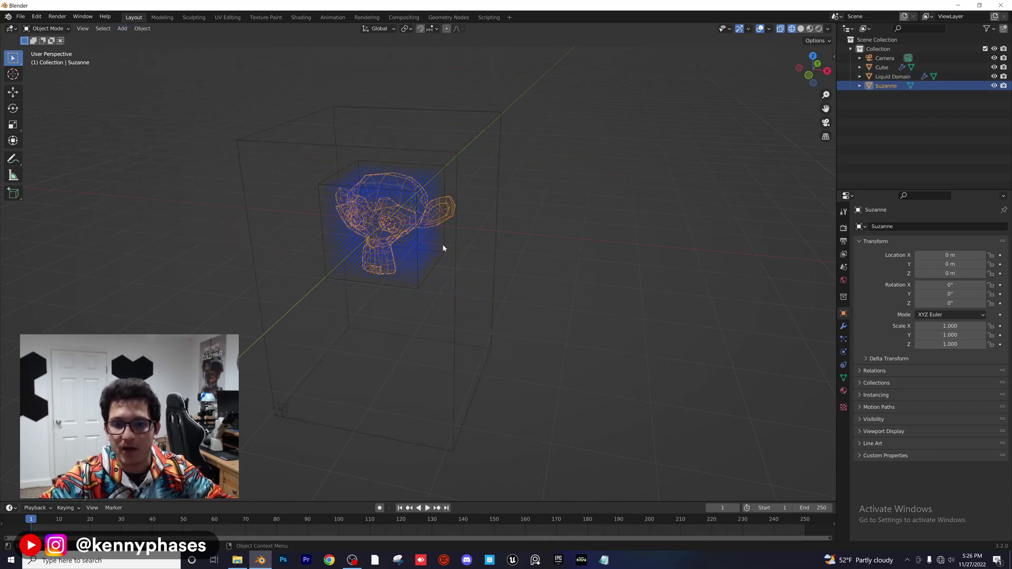
pyautogui.scroll(3, 406, 199)
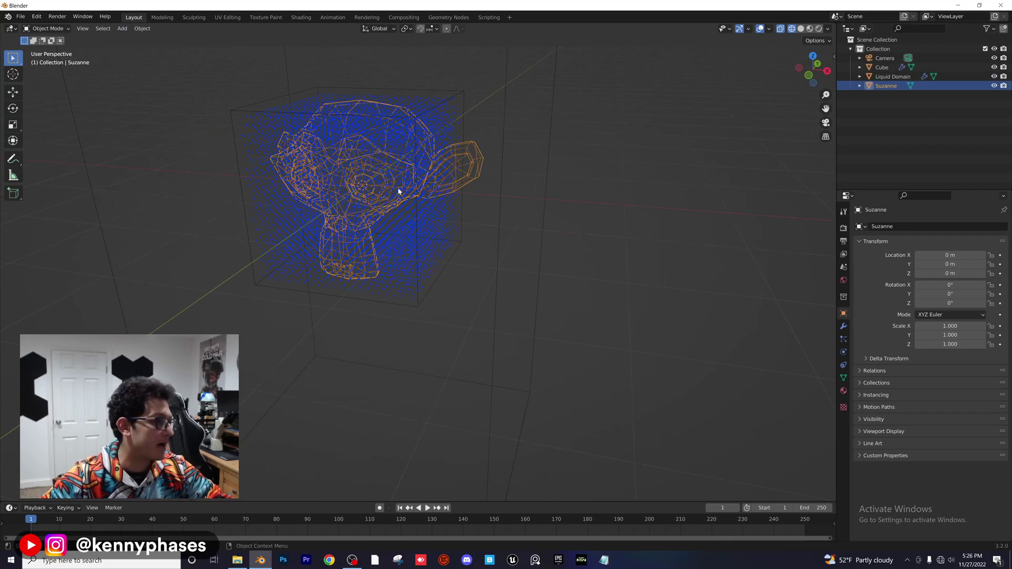
pyautogui.click(449, 99)
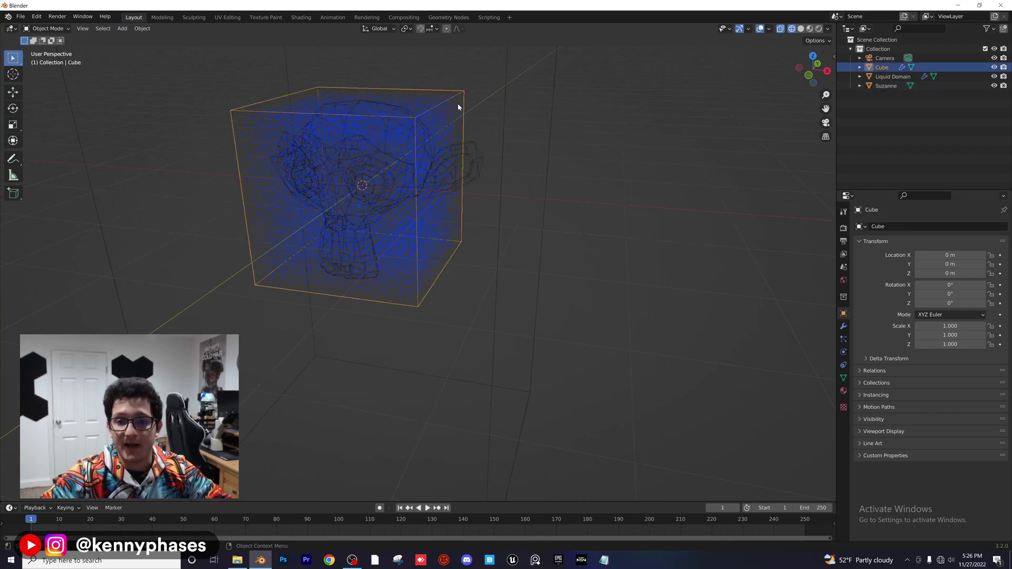
pyautogui.press('x')
pyautogui.click(454, 108)
# Step: Set the Liquid Domain's fluid cache type to All in its Physics settings
pyautogui.click(500, 119)
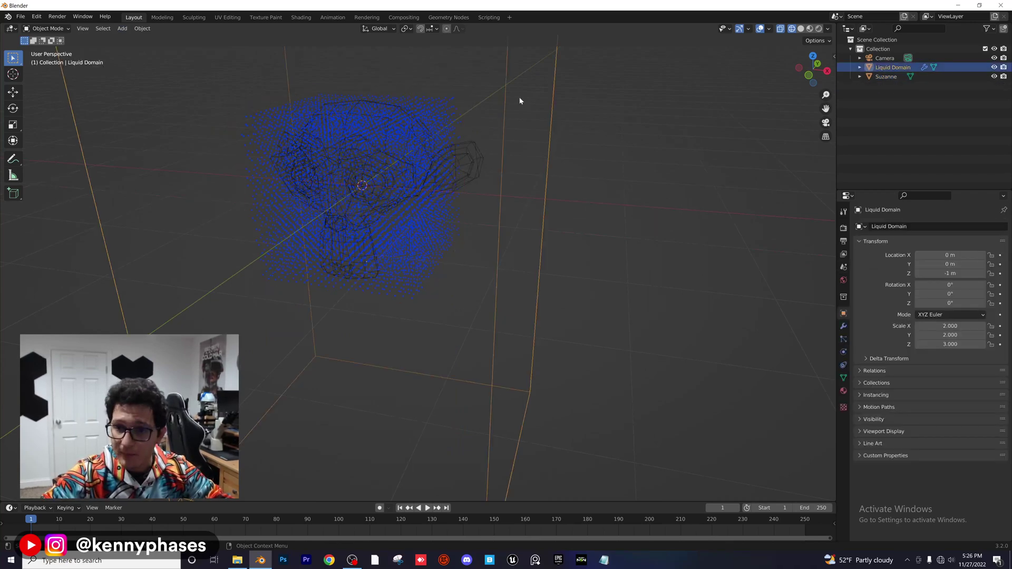
pyautogui.scroll(-4, 549, 170)
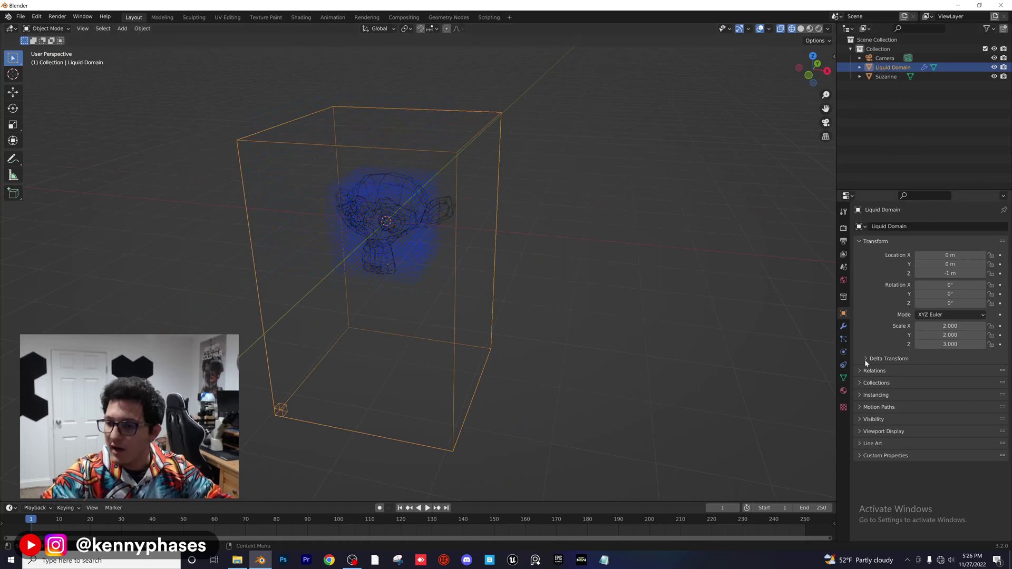
pyautogui.click(844, 353)
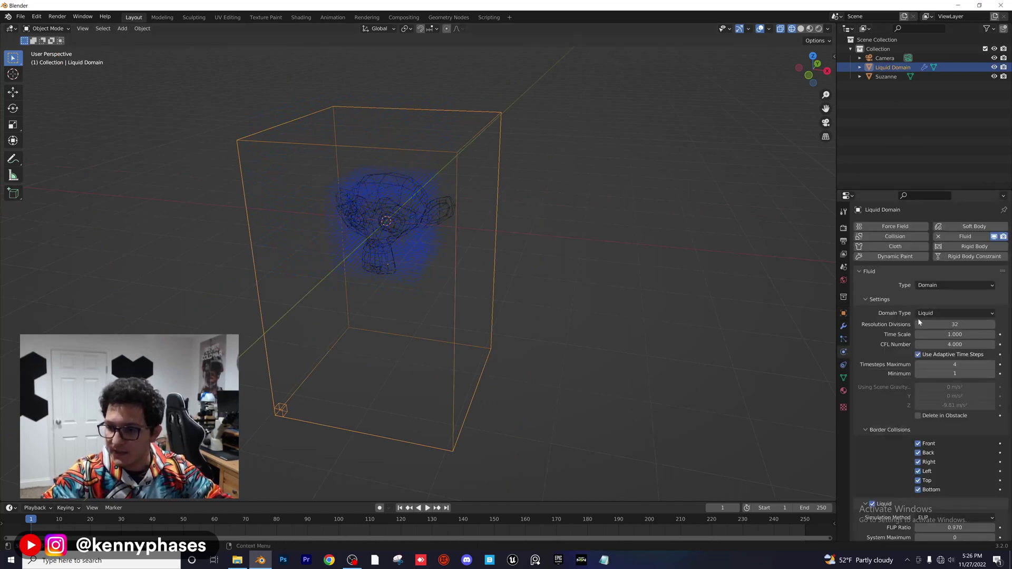
pyautogui.scroll(-12, 900, 343)
pyautogui.scroll(-1, 894, 381)
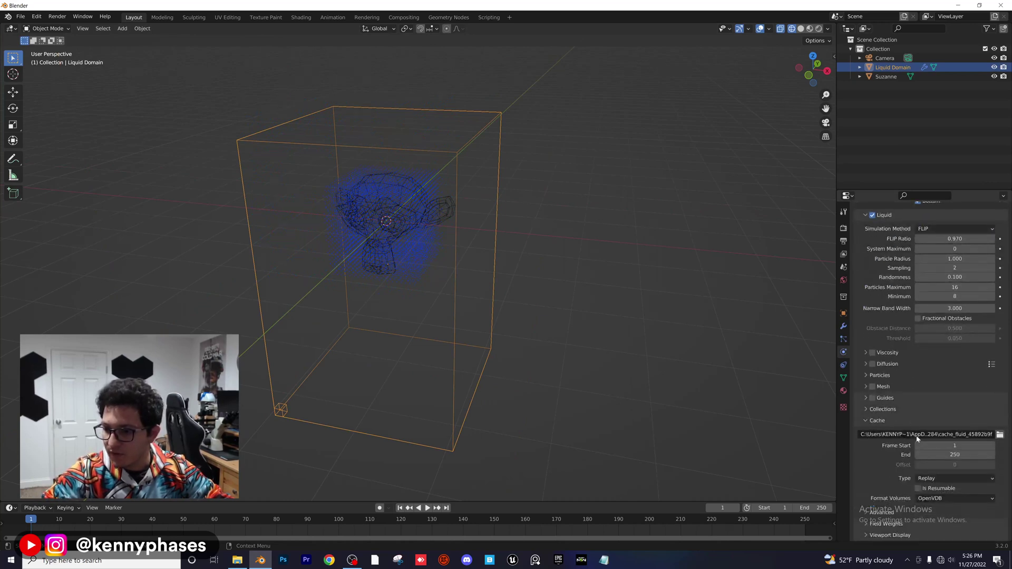
pyautogui.click(933, 479)
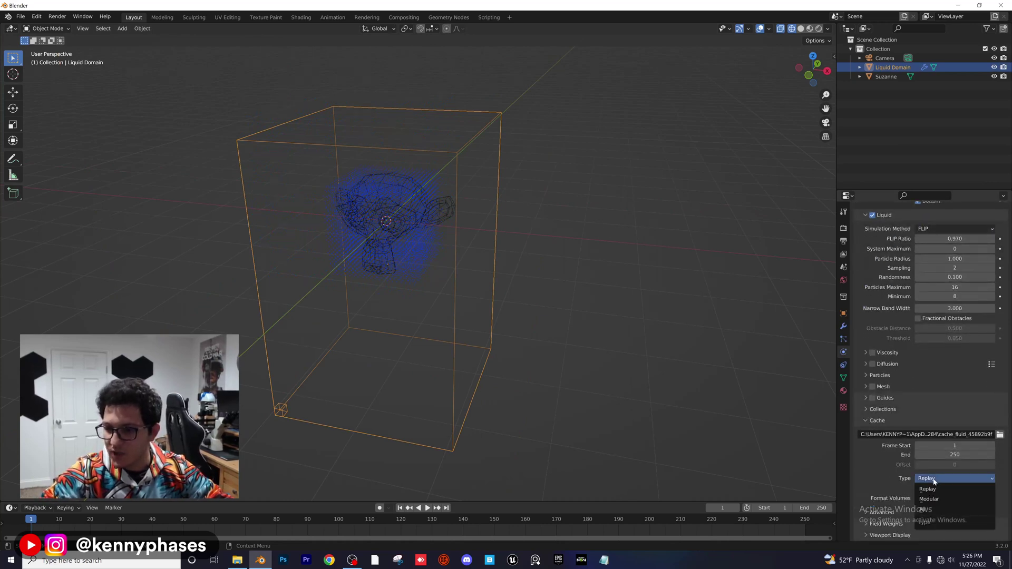
pyautogui.click(938, 510)
pyautogui.scroll(-1, 896, 469)
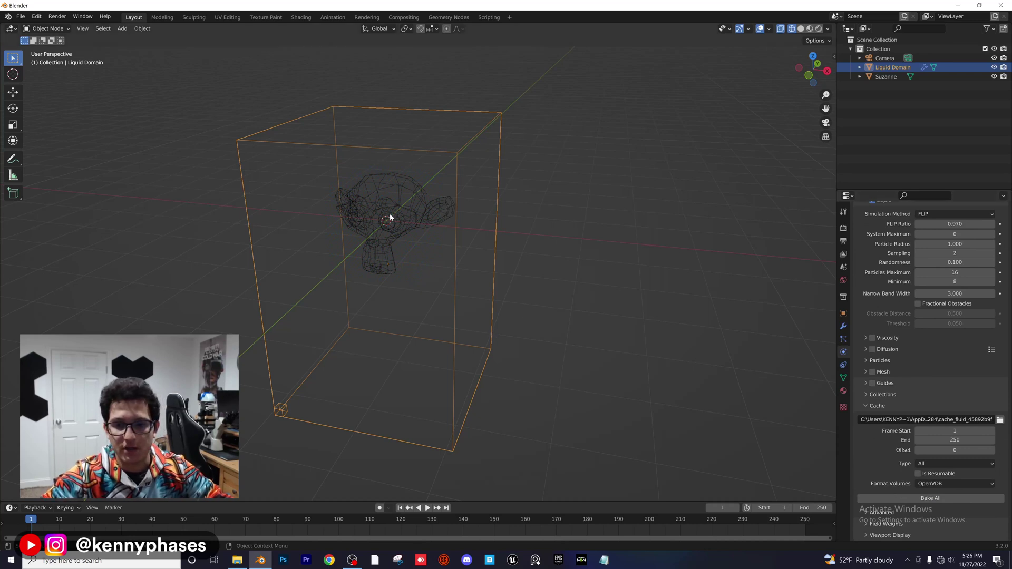
pyautogui.click(392, 189)
# Step: Make Suzanne a Fluid Flow object with Liquid flow type, then reselect the Liquid Domain
pyautogui.click(391, 182)
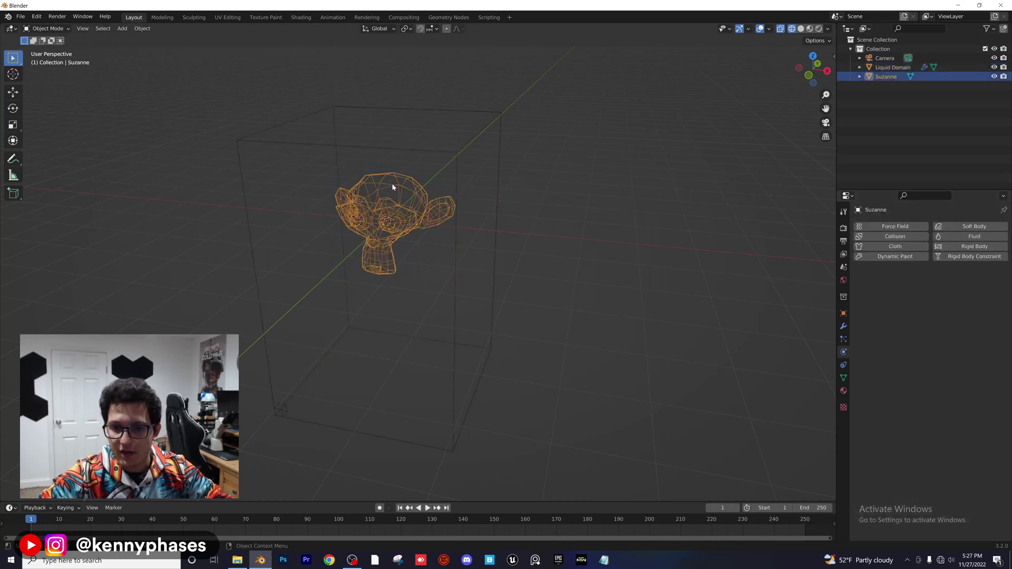
pyautogui.click(970, 238)
pyautogui.click(922, 287)
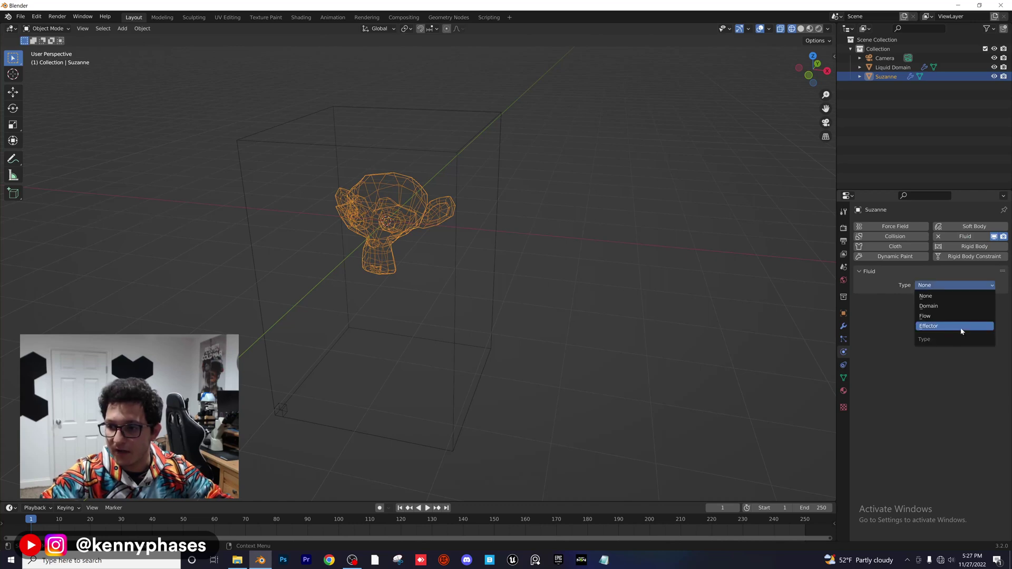
pyautogui.click(939, 319)
pyautogui.click(938, 315)
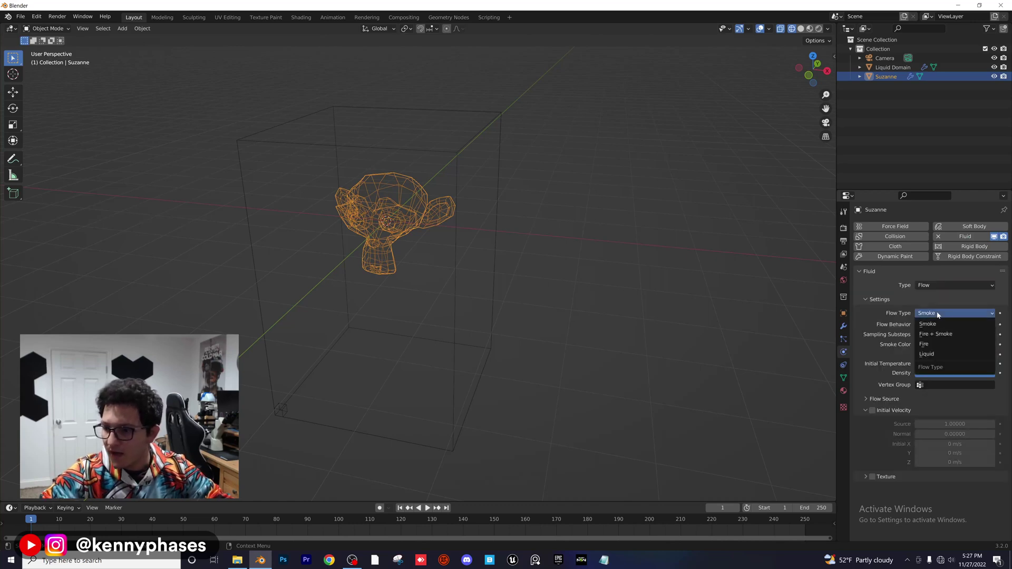
pyautogui.click(943, 354)
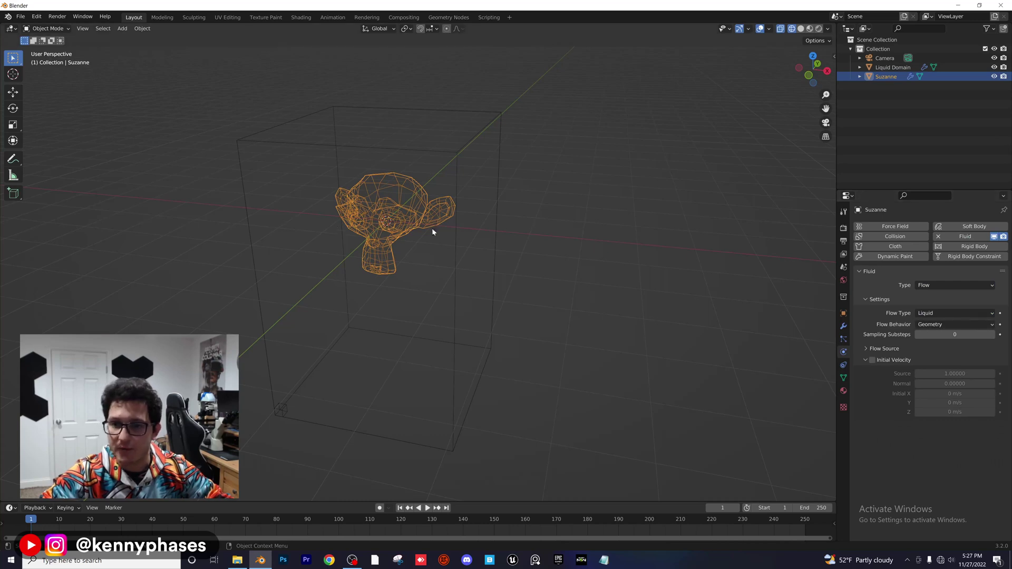
pyautogui.click(514, 211)
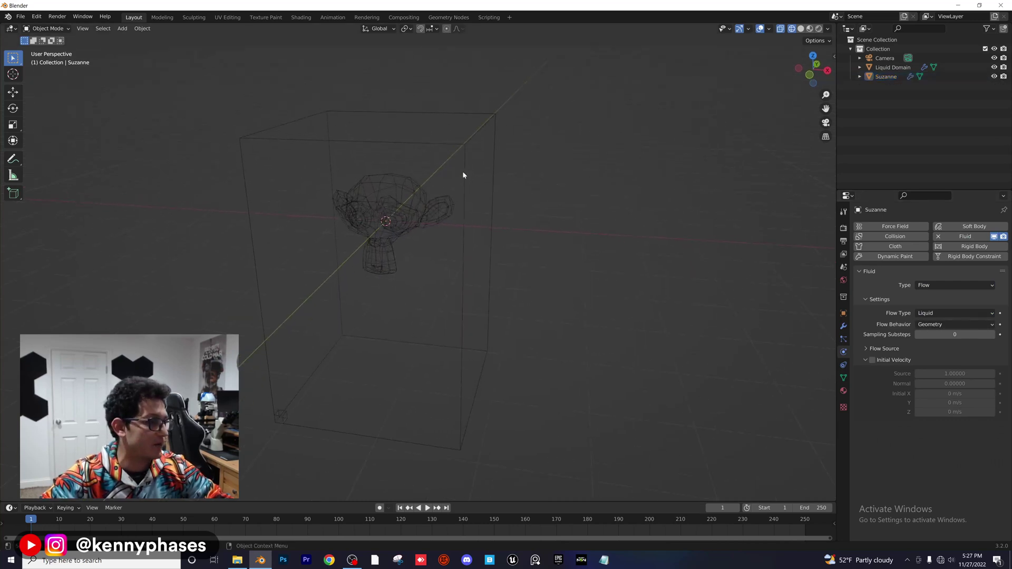
pyautogui.click(475, 129)
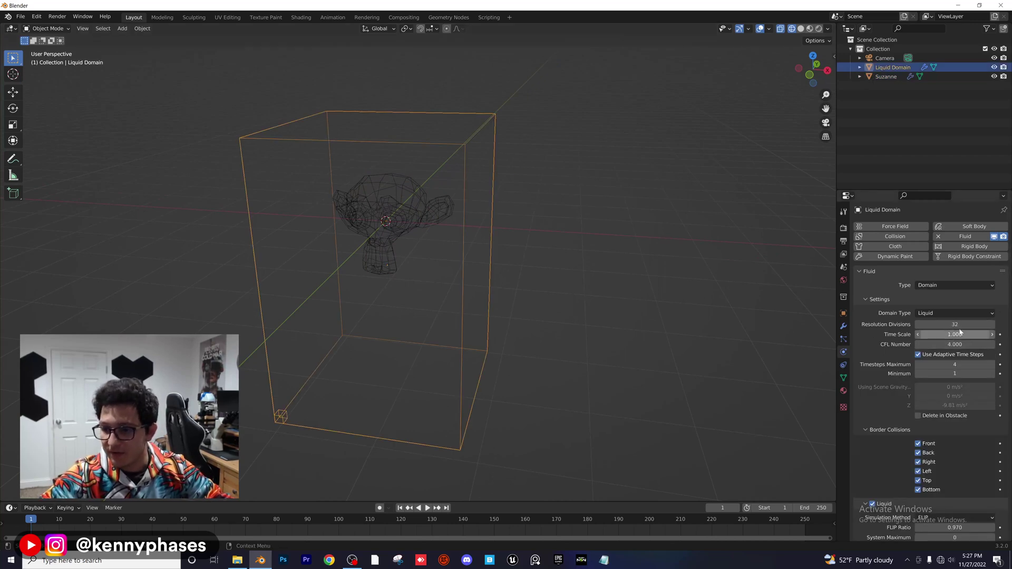
# Step: Bake All the Liquid Domain's simulation
pyautogui.scroll(-4, 908, 392)
pyautogui.scroll(-10, 907, 392)
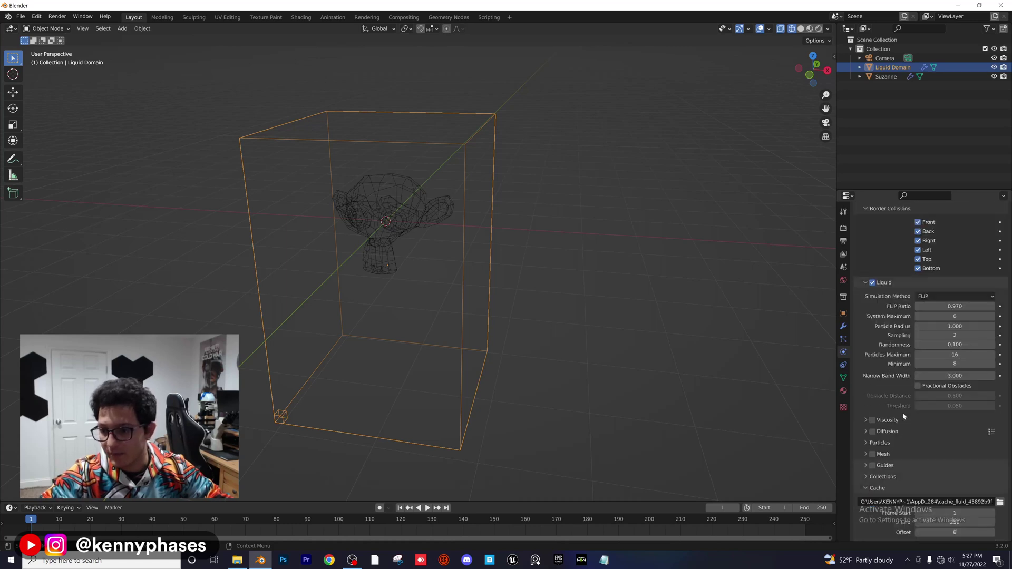
pyautogui.click(942, 498)
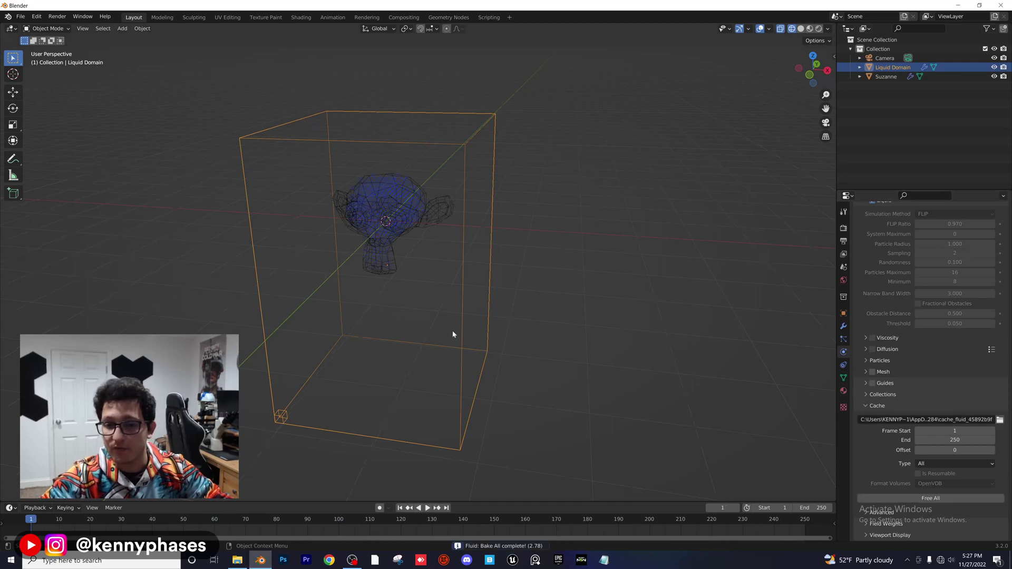
# Step: Preview the baked liquid falling from Suzanne, then Free All the cache
pyautogui.moveTo(453, 335); pyautogui.dragTo(551, 318, button='middle')
pyautogui.press('space')
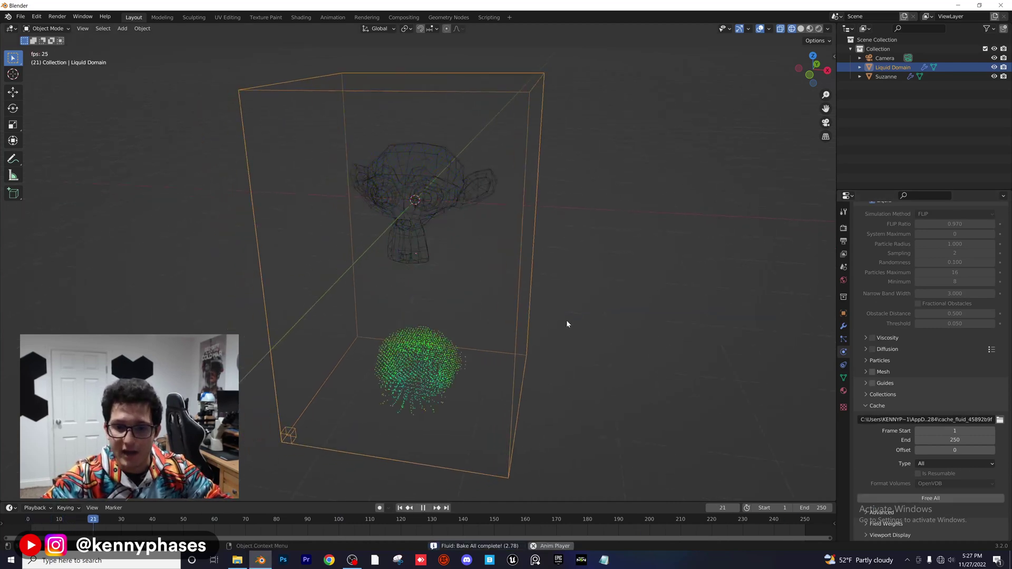
pyautogui.press('space')
pyautogui.moveTo(583, 366); pyautogui.dragTo(545, 322, button='middle')
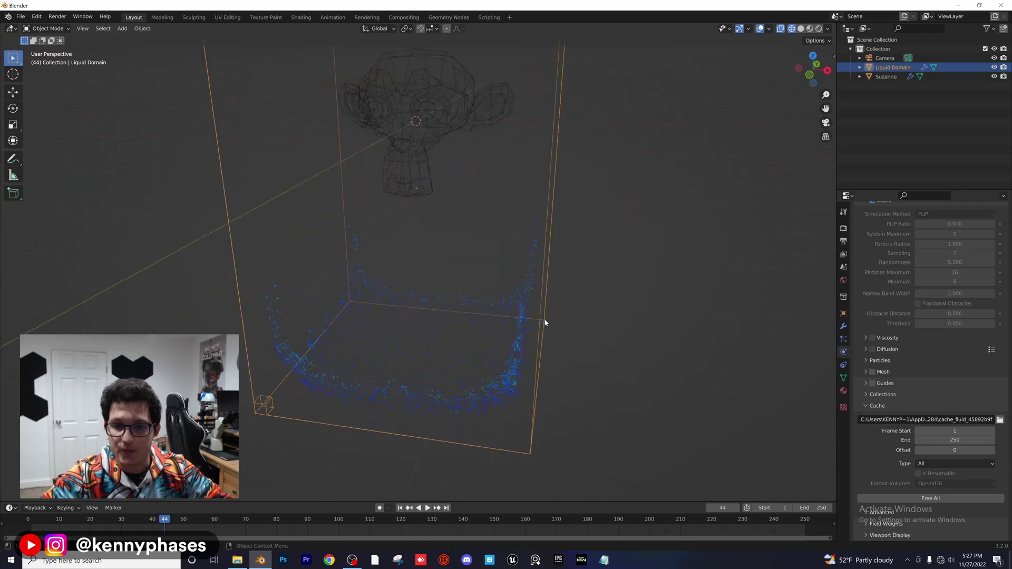
pyautogui.click(32, 520)
pyautogui.press('space')
pyautogui.scroll(8, 421, 308)
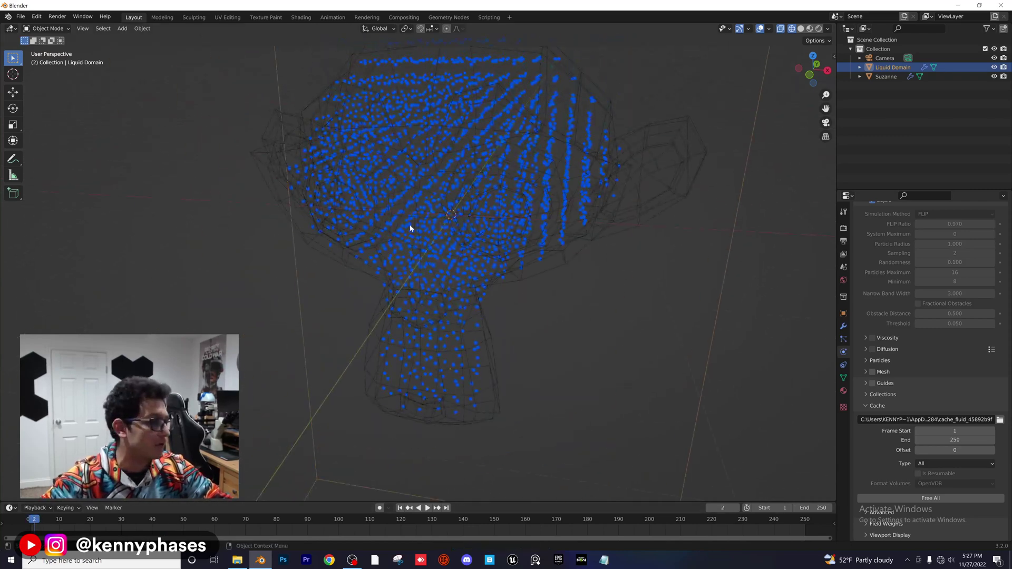
pyautogui.scroll(-10, 473, 261)
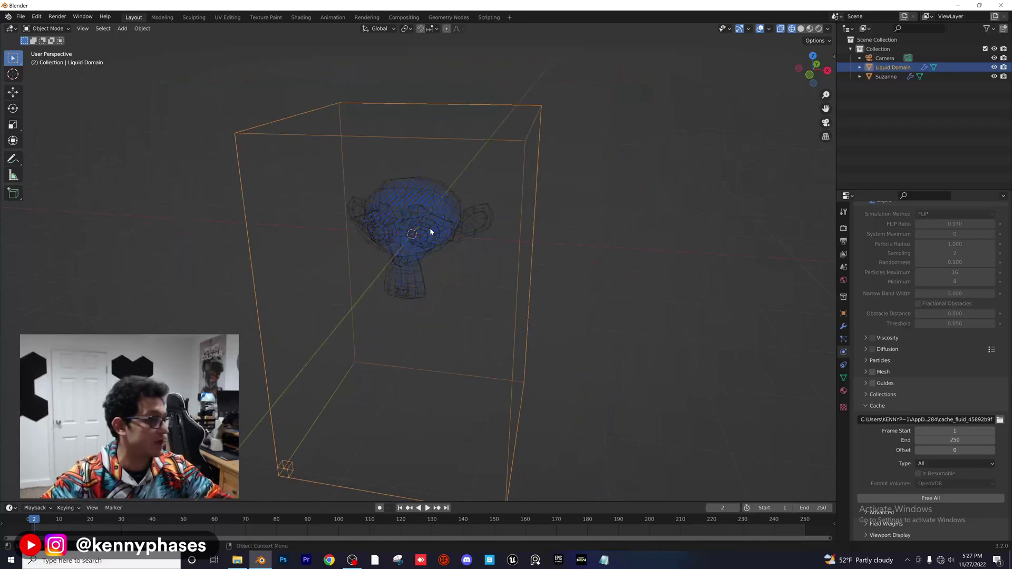
pyautogui.keyDown('shift'); pyautogui.moveTo(453, 262); pyautogui.dragTo(446, 252, button='middle'); pyautogui.keyUp('shift')
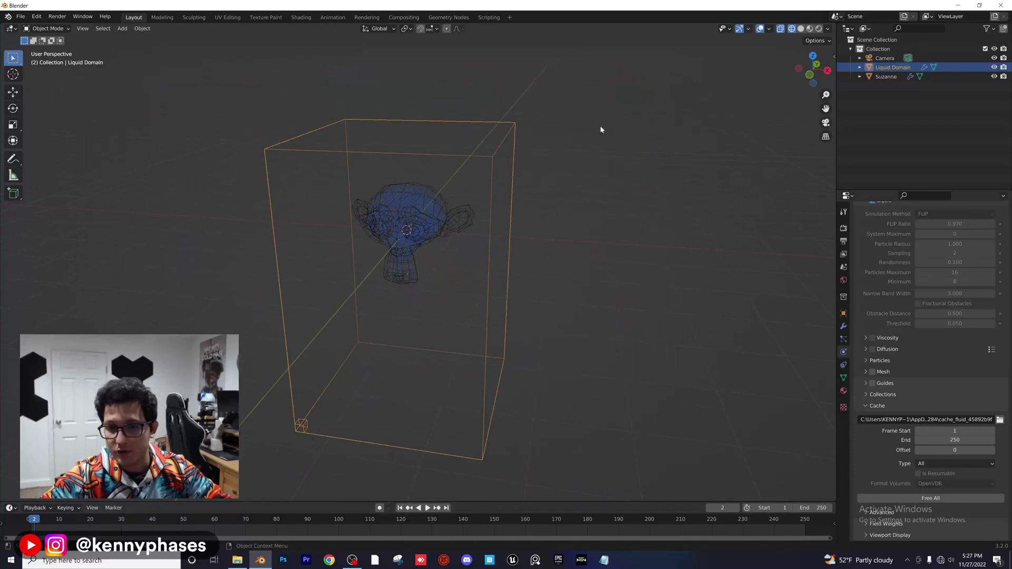
pyautogui.click(940, 499)
pyautogui.scroll(10, 892, 306)
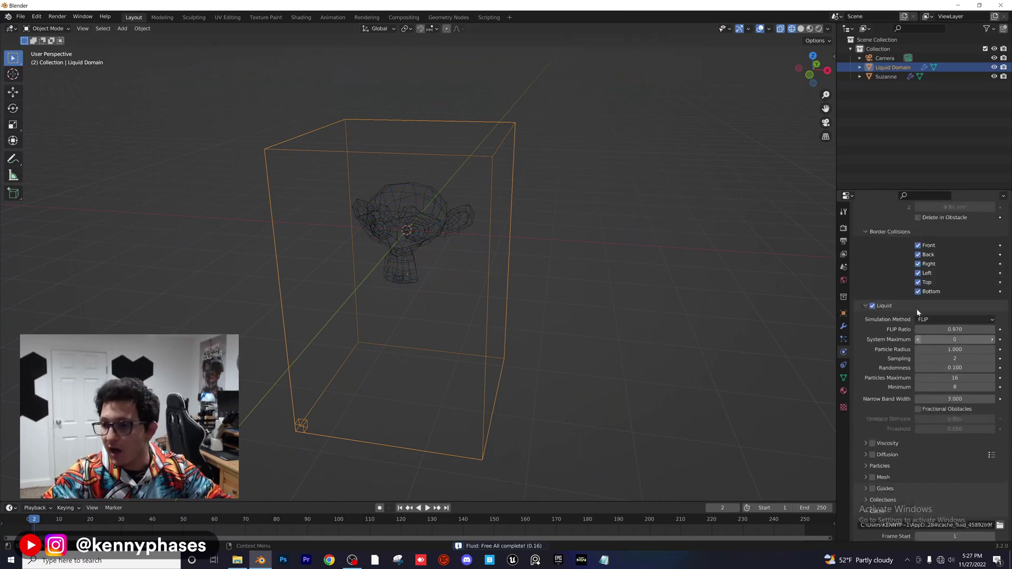
# Step: Set the domain's Resolution Divisions to 128 and the cache End frame to 50
pyautogui.doubleClick(943, 294)
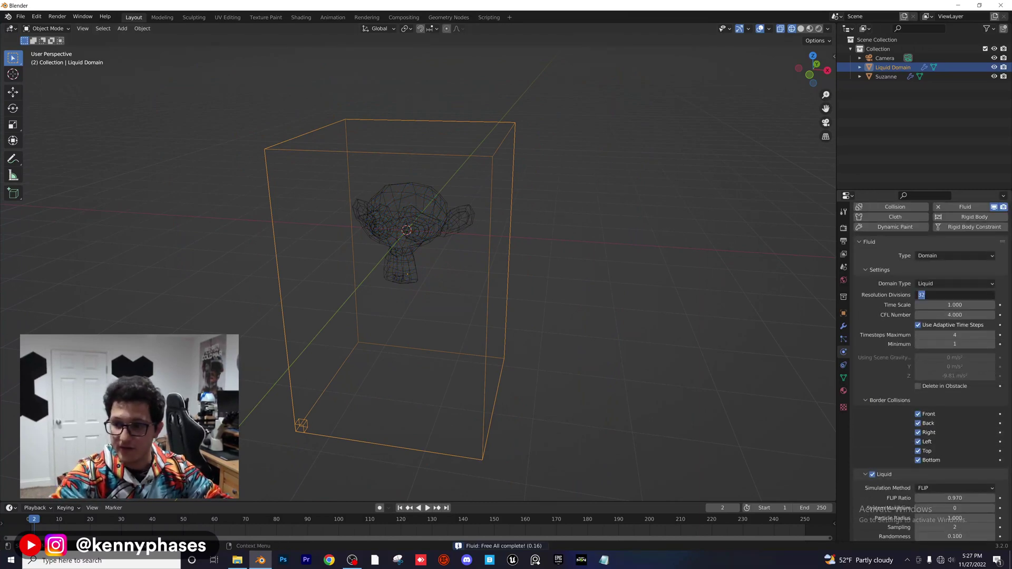
pyautogui.write('128')
pyautogui.press('Return')
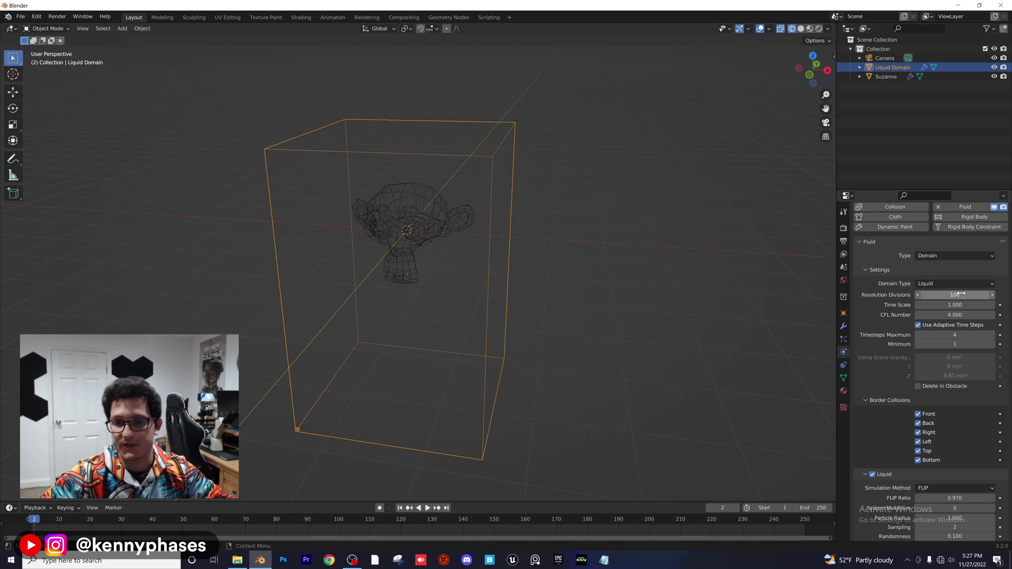
pyautogui.scroll(-5, 892, 379)
pyautogui.scroll(-5, 891, 381)
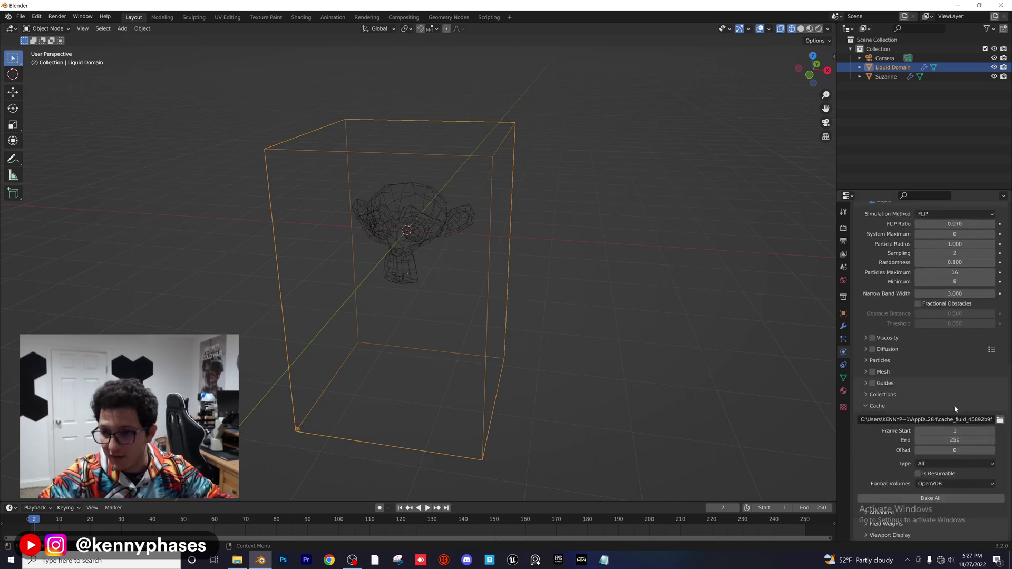
pyautogui.doubleClick(955, 440)
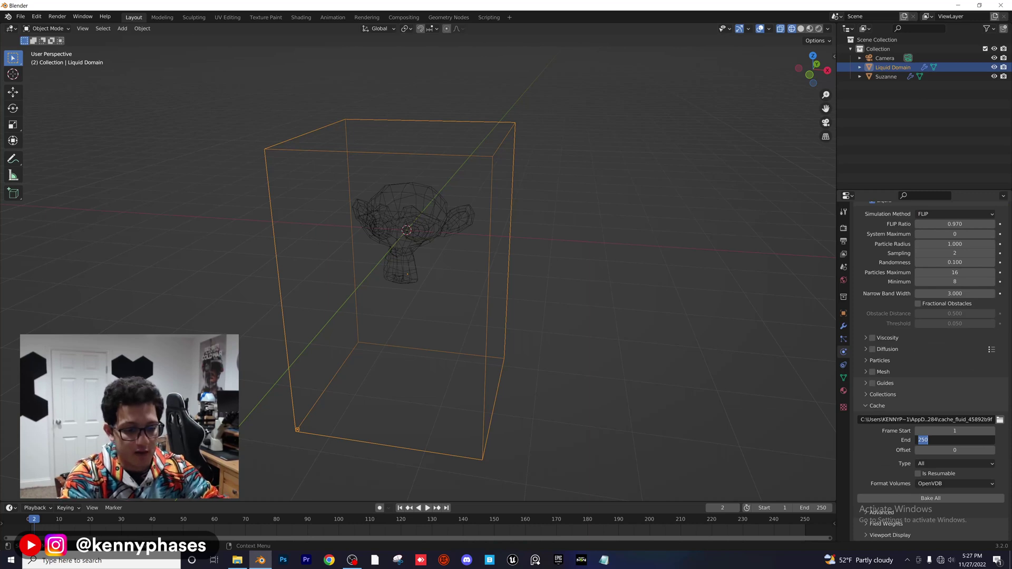
pyautogui.write('50')
pyautogui.press('Return')
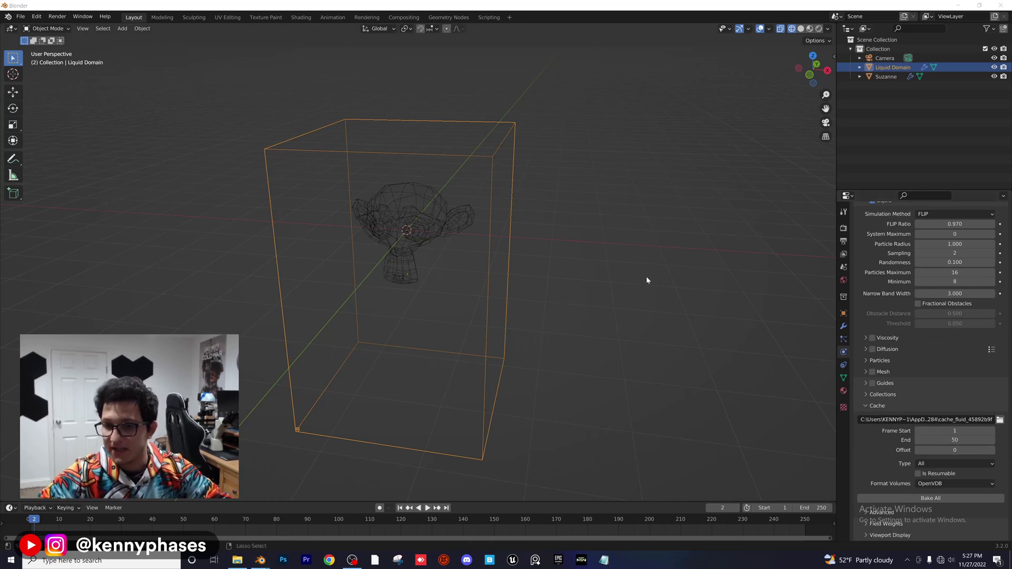
# Step: Save the file as Fluid-Sim.blend
pyautogui.hotkey('ctrl', 's')
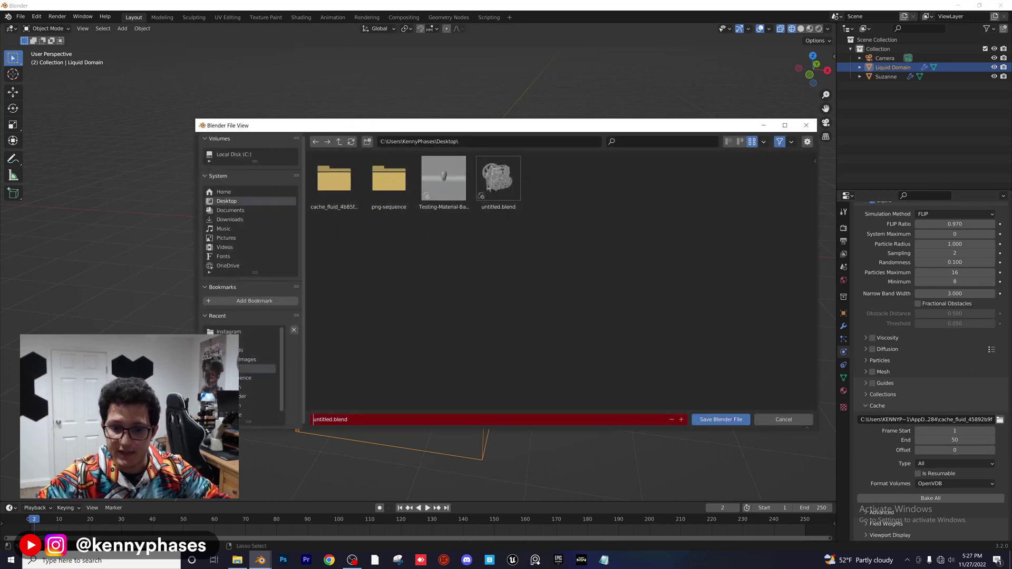
pyautogui.write('Fl')
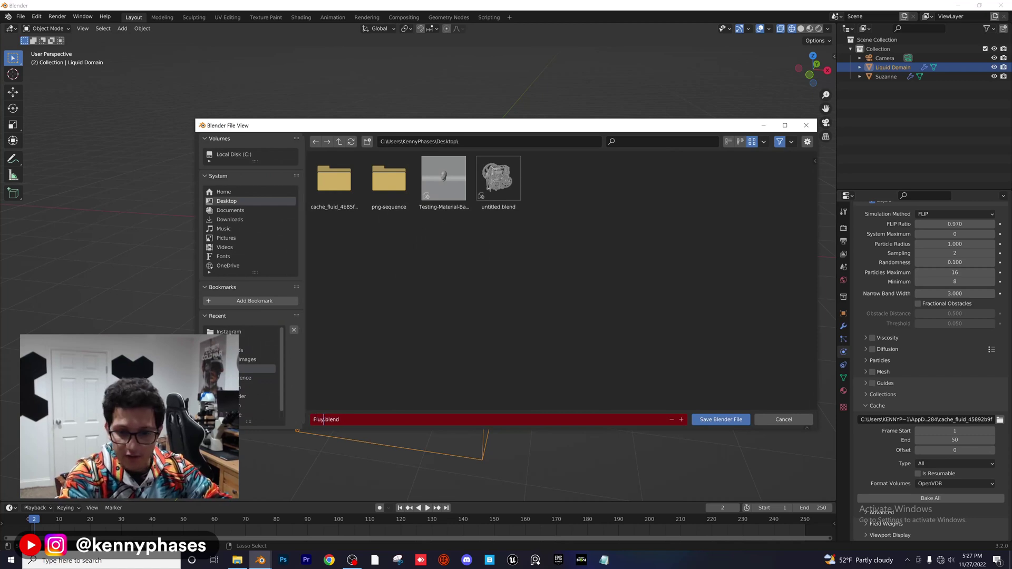
pyautogui.press('Return')
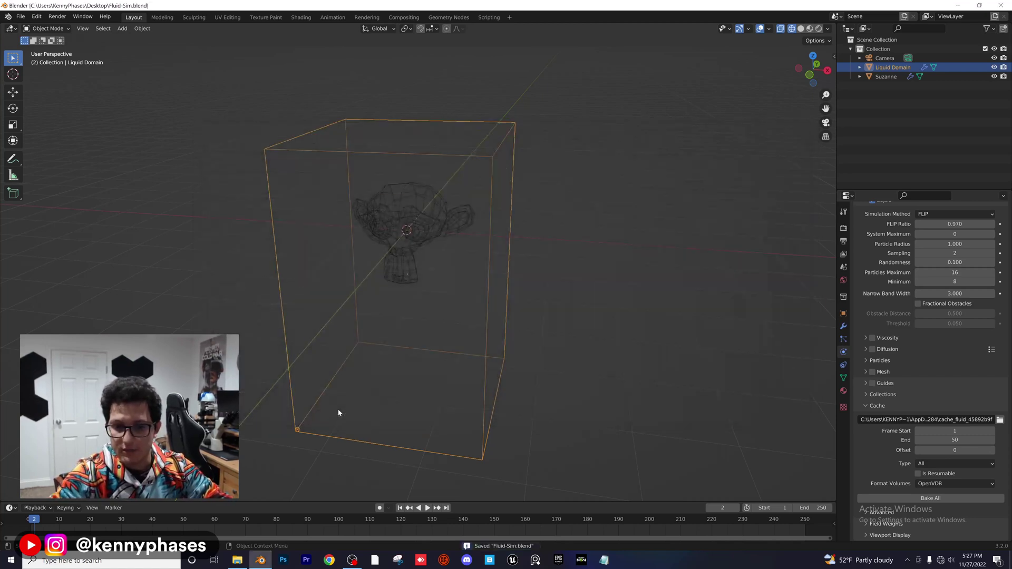
pyautogui.click(932, 499)
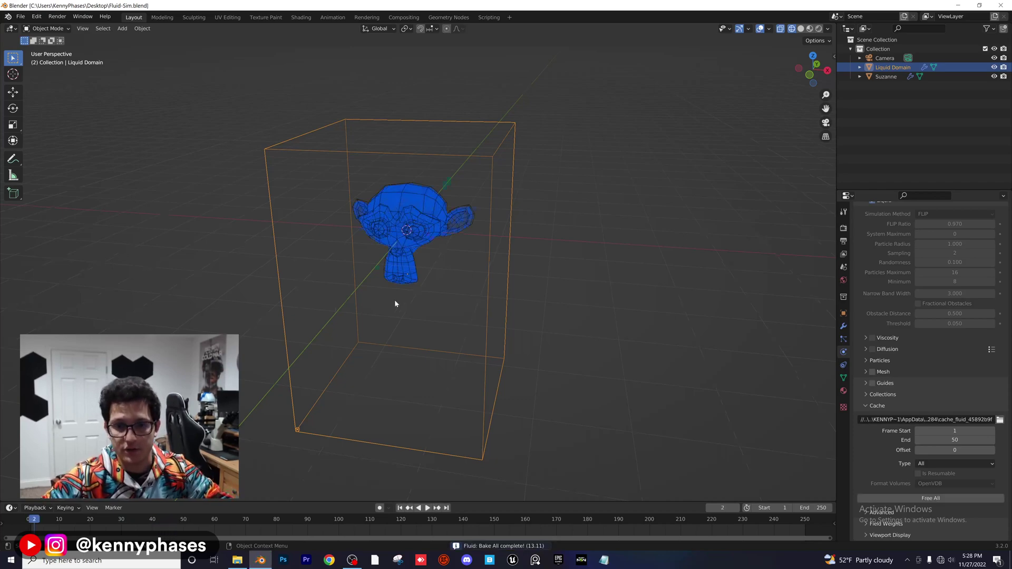
pyautogui.scroll(5, 395, 303)
pyautogui.moveTo(441, 211); pyautogui.dragTo(510, 289, button='middle')
pyautogui.scroll(4, 467, 257)
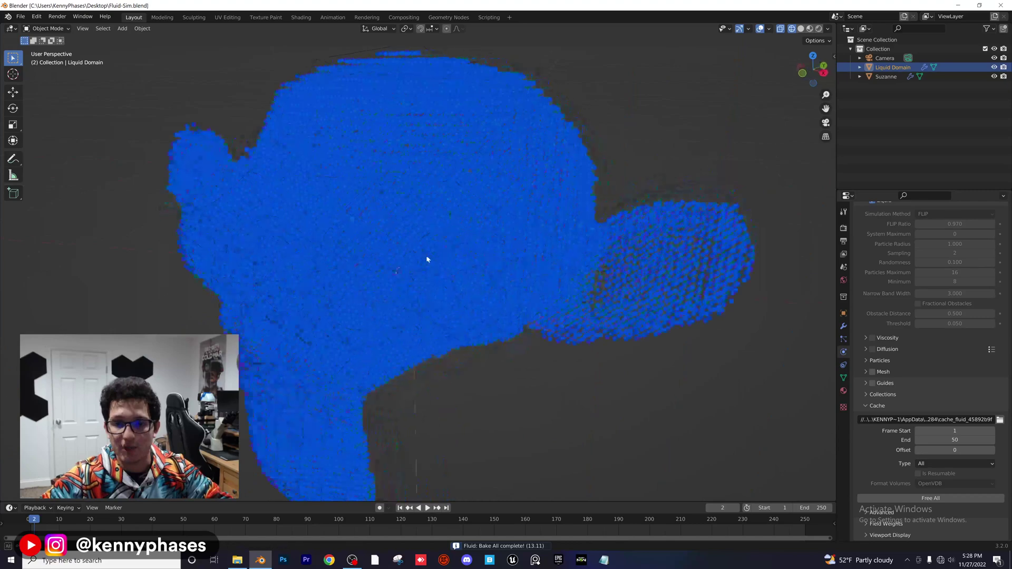
pyautogui.moveTo(427, 259); pyautogui.dragTo(416, 233, button='middle')
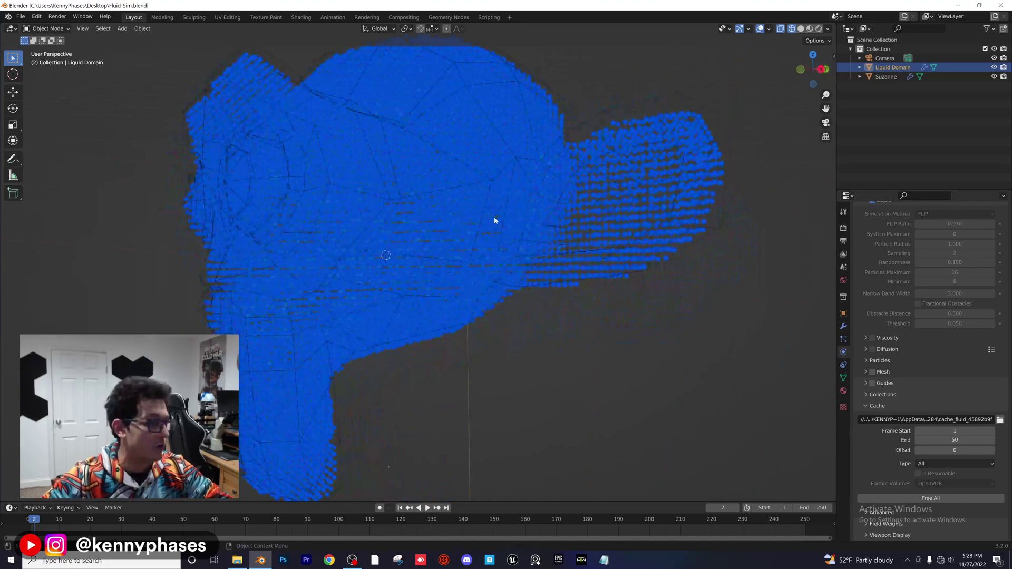
pyautogui.scroll(-5, 489, 264)
pyautogui.moveTo(389, 335); pyautogui.dragTo(461, 289, button='middle')
pyautogui.scroll(2, 466, 368)
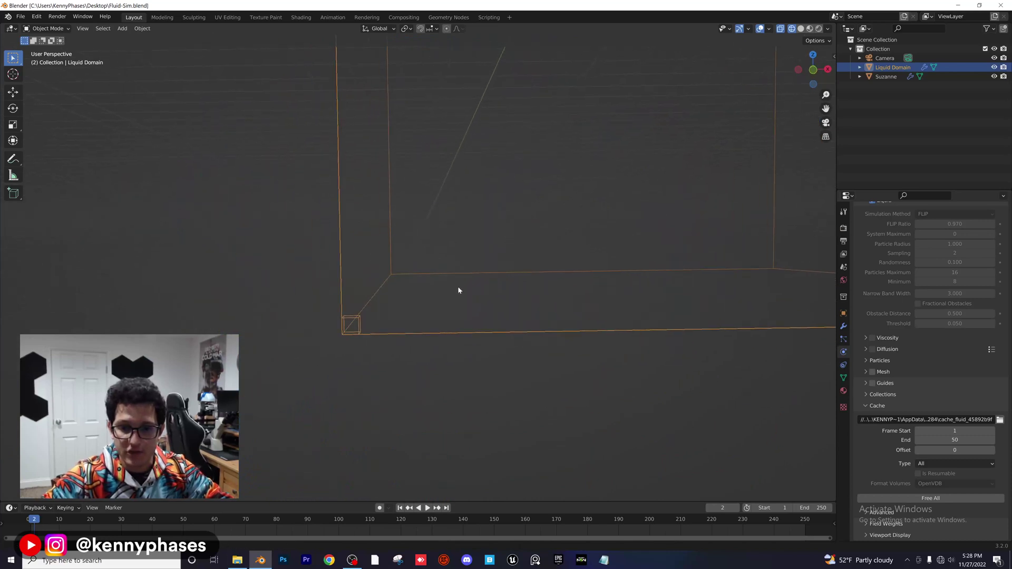
pyautogui.scroll(3, 399, 322)
pyautogui.scroll(2, 399, 321)
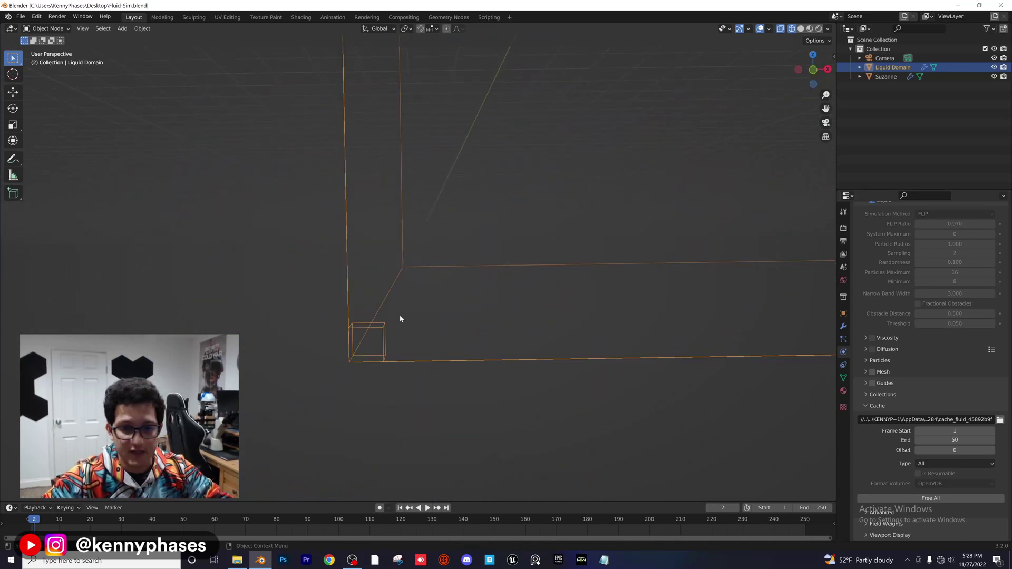
pyautogui.hotkey('shift', 'c')
pyautogui.scroll(3, 459, 232)
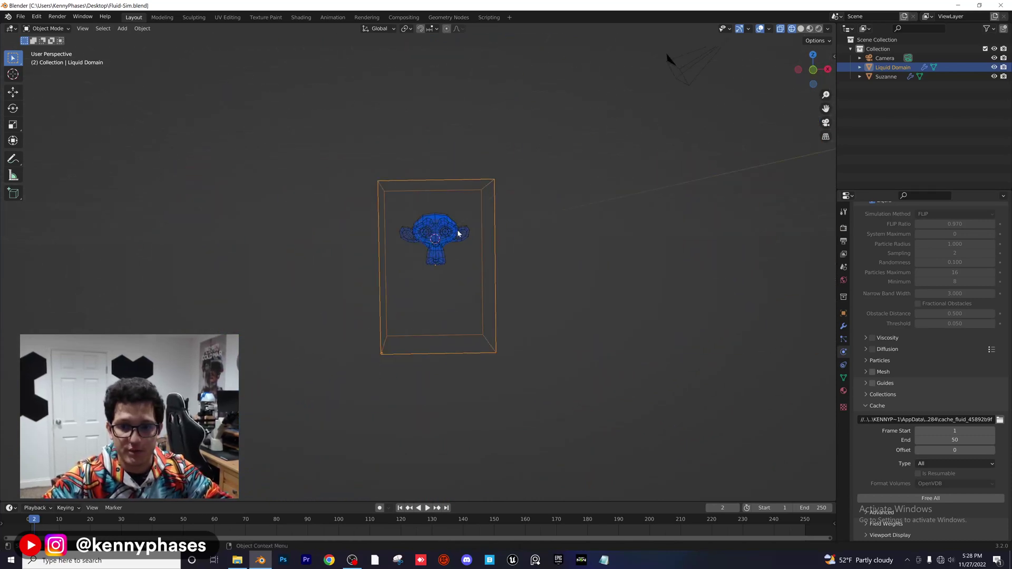
pyautogui.press('KP_1')
pyautogui.scroll(-4, 531, 318)
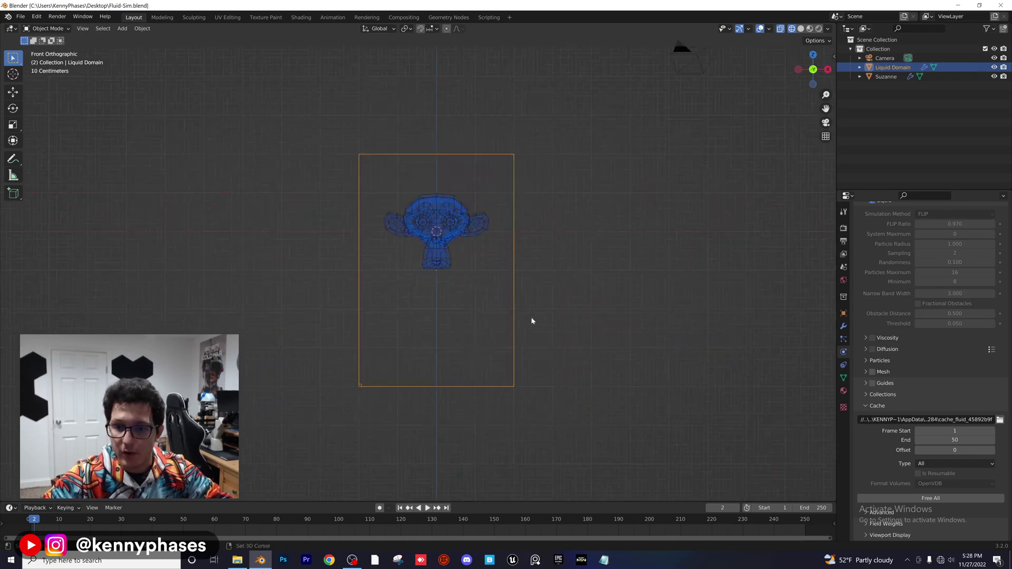
pyautogui.scroll(2, 504, 297)
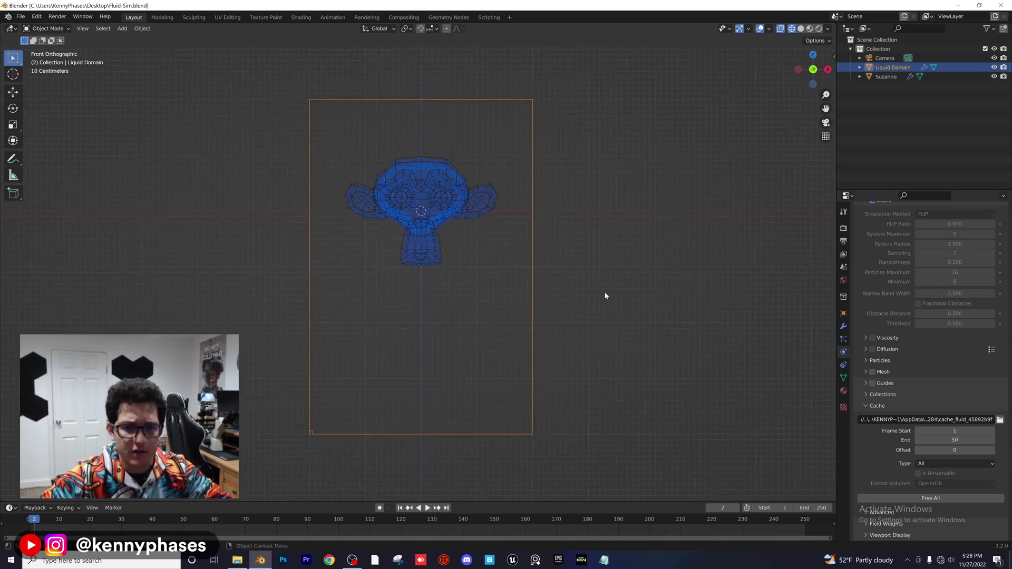
pyautogui.press('space')
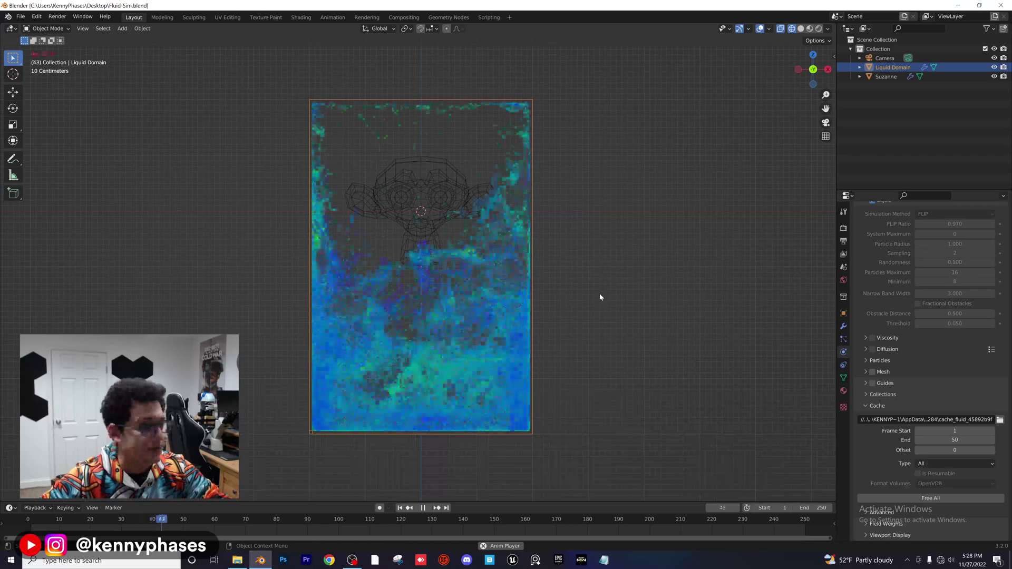
pyautogui.moveTo(31, 522)
pyautogui.mouseDown()
pyautogui.moveTo(90, 522)
pyautogui.moveTo(34, 527)
pyautogui.mouseUp()
pyautogui.press('Escape')
pyautogui.moveTo(409, 300); pyautogui.dragTo(441, 327, button='middle')
pyautogui.moveTo(452, 330); pyautogui.dragTo(442, 332, button='middle')
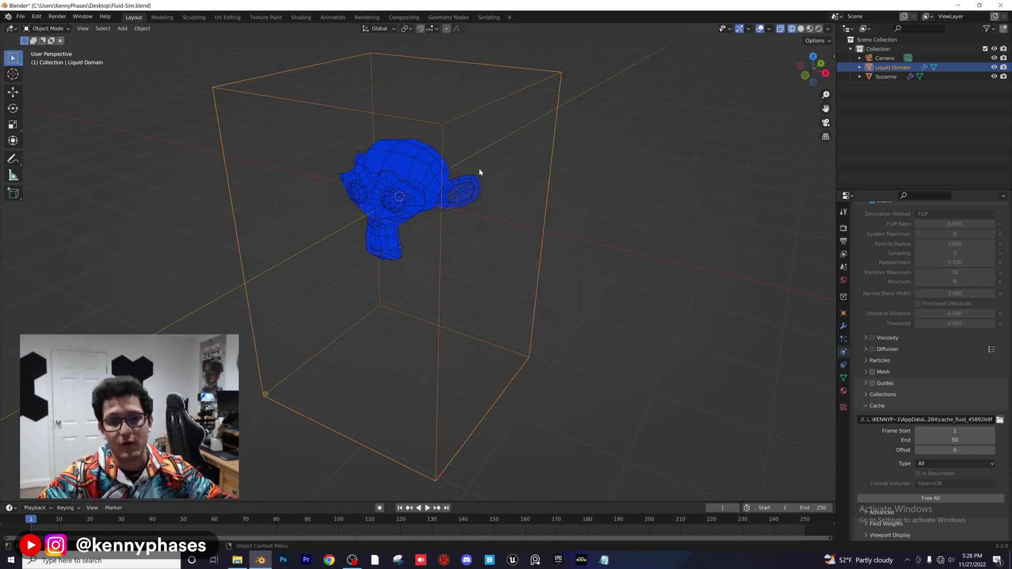
# Step: Free the old cache, enable Mesh generation, and Bake All the domain again
pyautogui.moveTo(543, 244); pyautogui.dragTo(543, 244, button='middle')
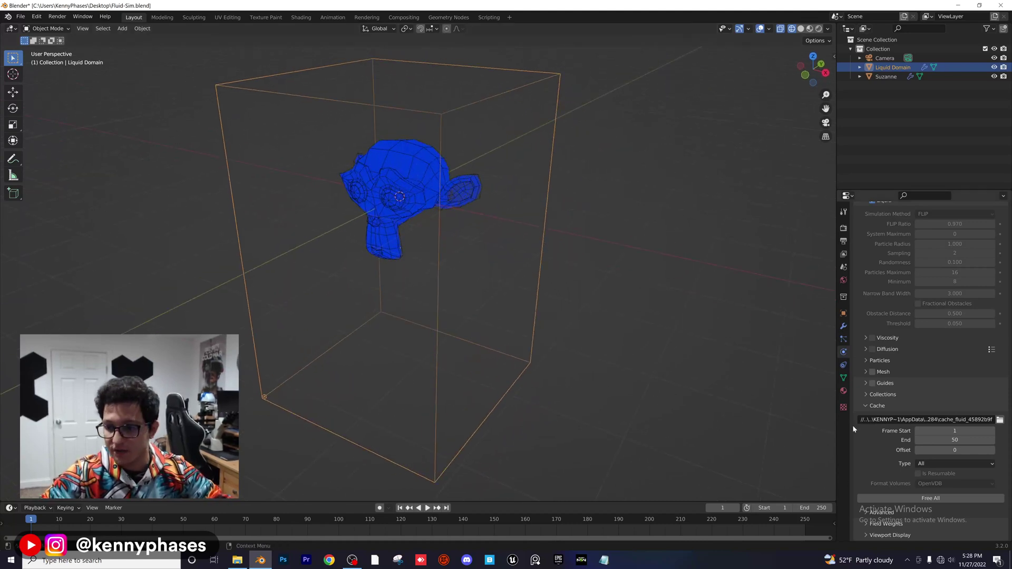
pyautogui.click(891, 498)
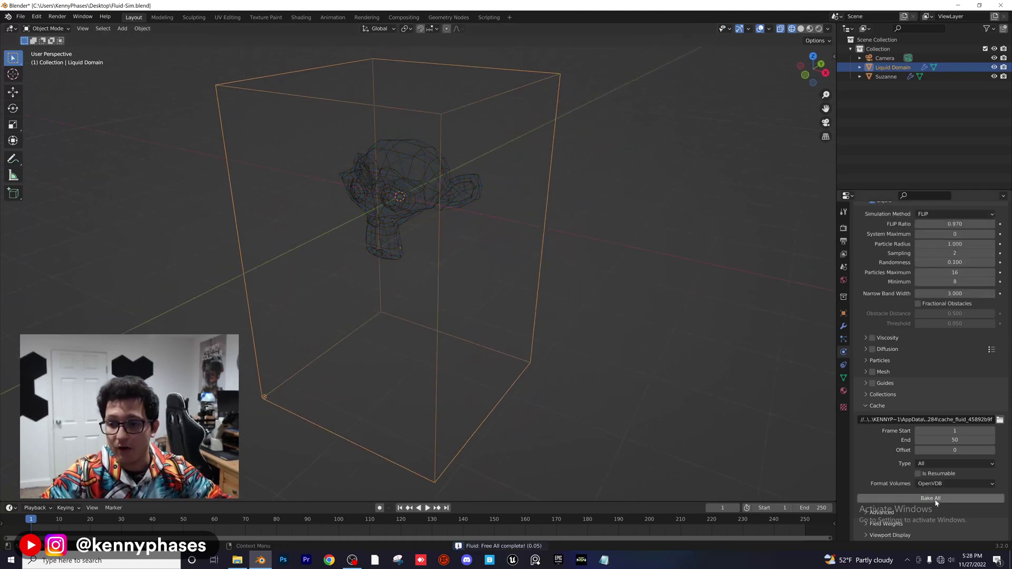
pyautogui.click(873, 372)
pyautogui.scroll(-1, 973, 383)
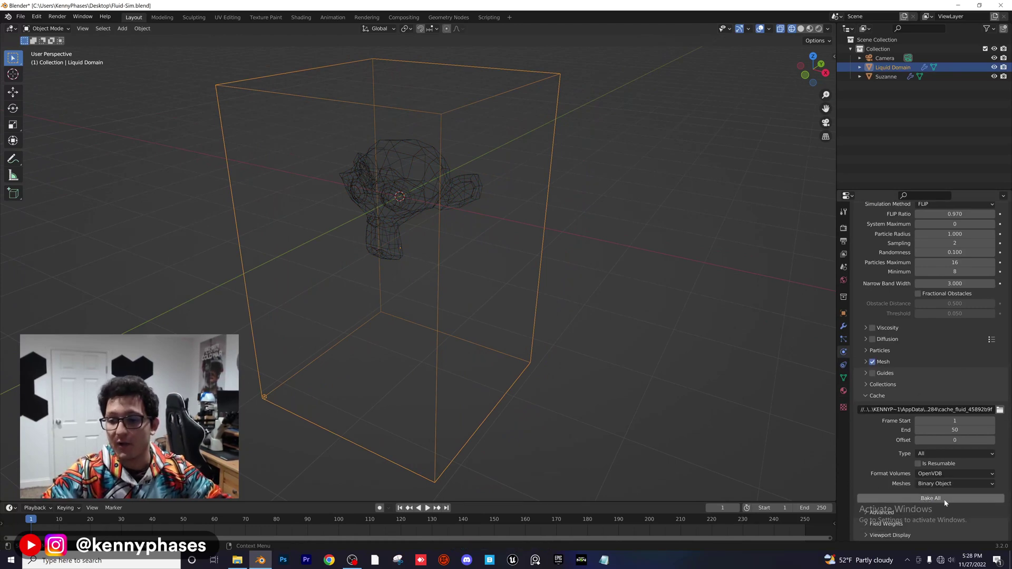
pyautogui.click(945, 499)
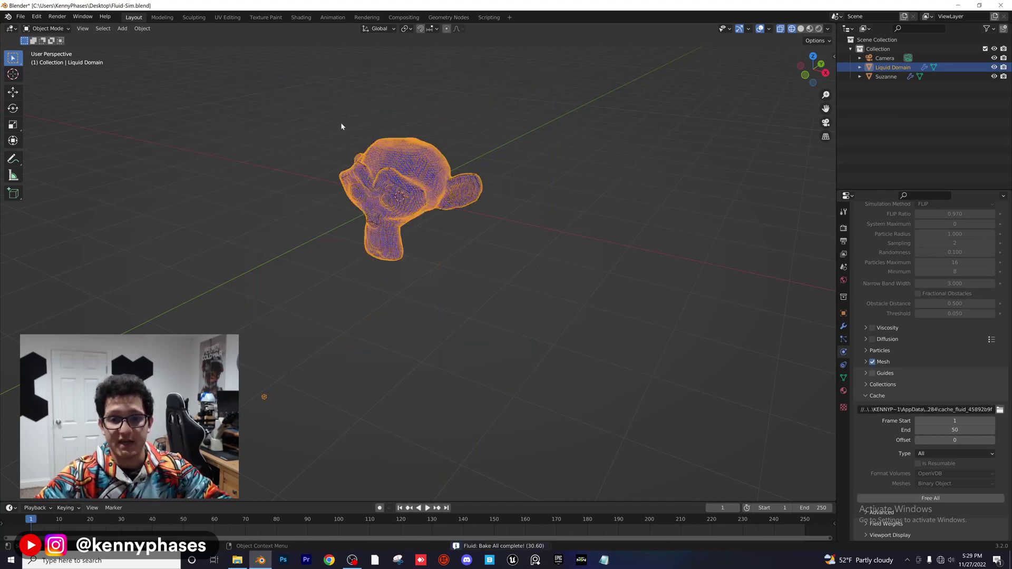
# Step: Switch the viewport to Solid shading and hide the original Suzanne
pyautogui.scroll(4, 341, 127)
pyautogui.keyDown('shift'); pyautogui.moveTo(429, 113); pyautogui.dragTo(452, 193, button='middle'); pyautogui.keyUp('shift')
pyautogui.scroll(1, 452, 192)
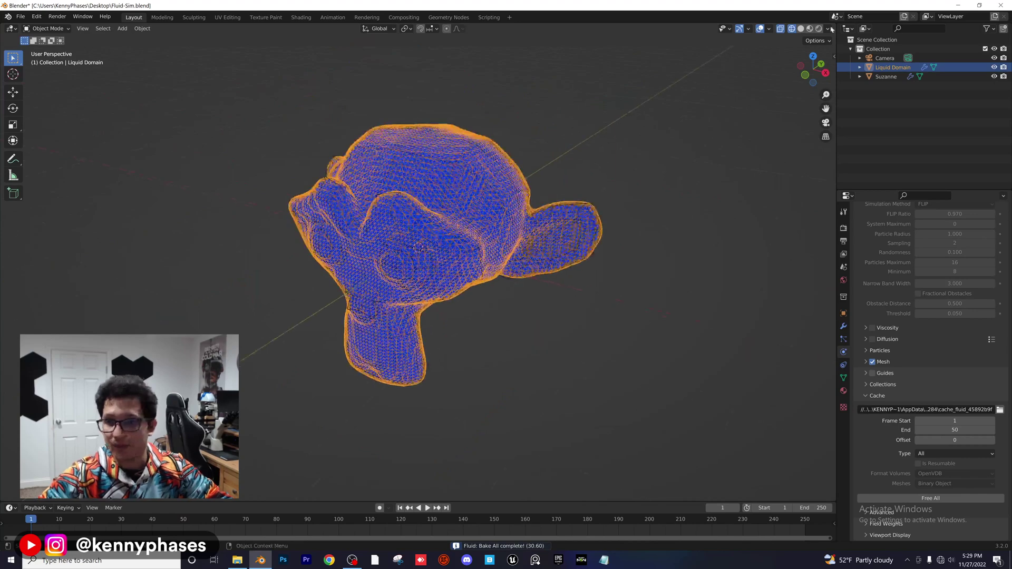
pyautogui.click(801, 29)
pyautogui.scroll(3, 478, 152)
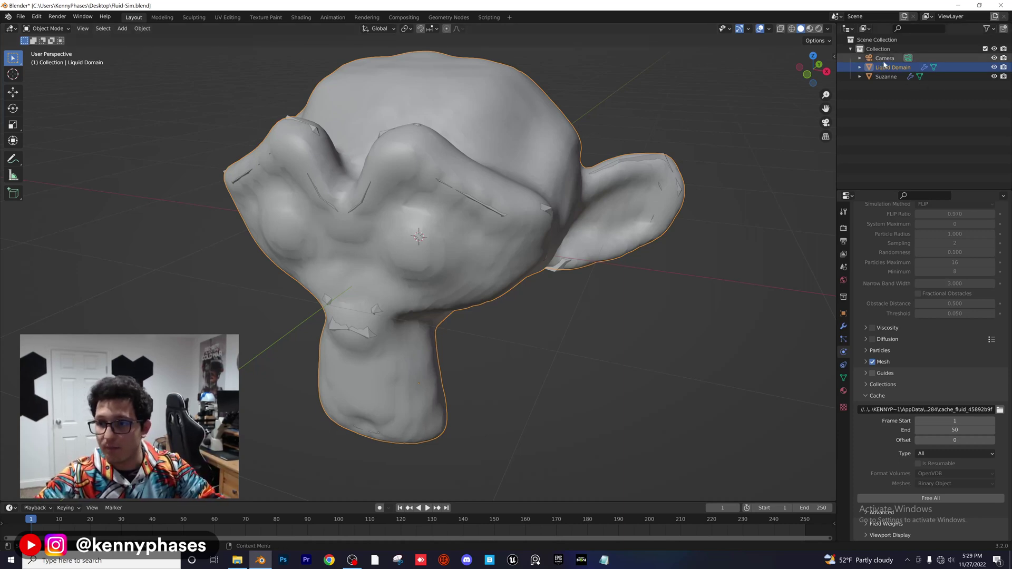
pyautogui.click(994, 76)
# Step: Save the file and play back the liquid-mesh splash, stopping around frame 21
pyautogui.scroll(-5, 480, 312)
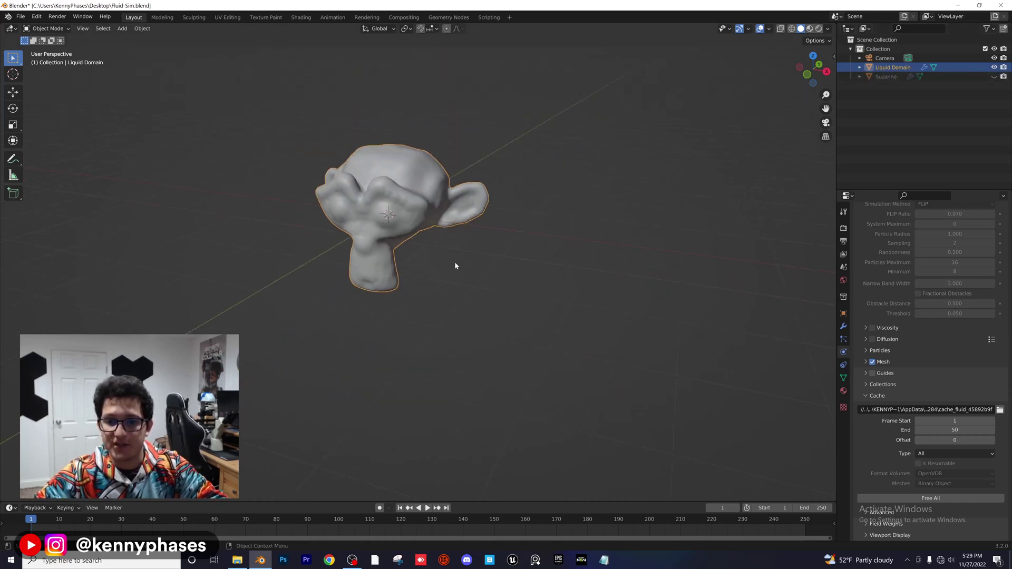
pyautogui.hotkey('ctrl', 's')
pyautogui.scroll(-3, 499, 306)
pyautogui.press('space')
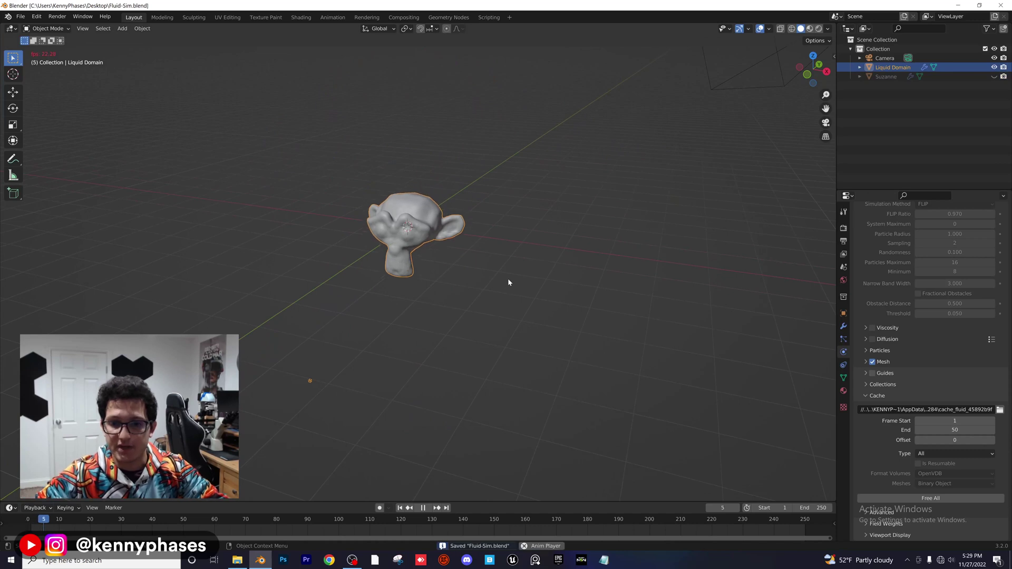
pyautogui.scroll(6, 498, 298)
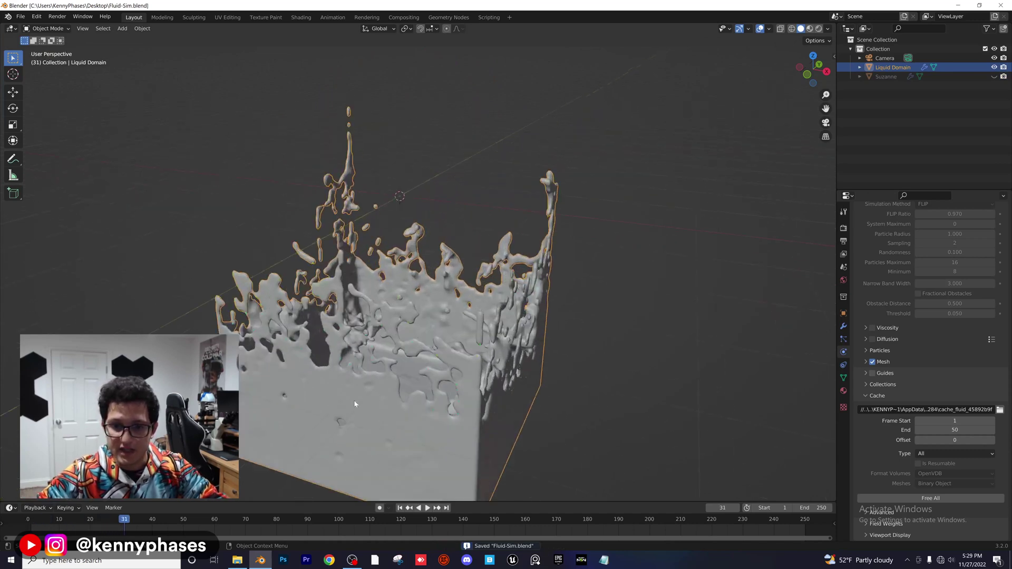
pyautogui.press('space')
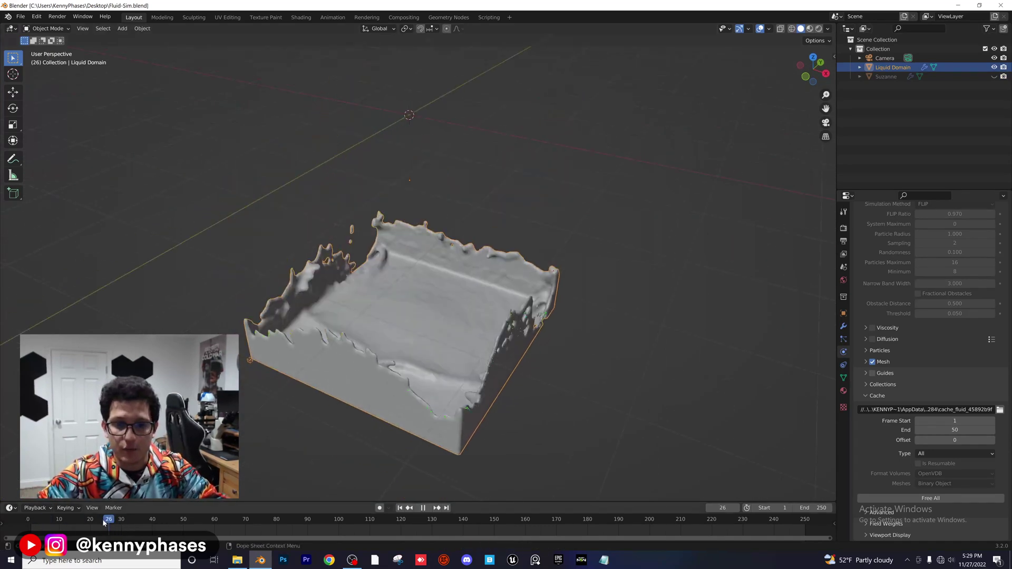
pyautogui.click(127, 521)
pyautogui.moveTo(167, 520); pyautogui.dragTo(93, 520)
pyautogui.press('space')
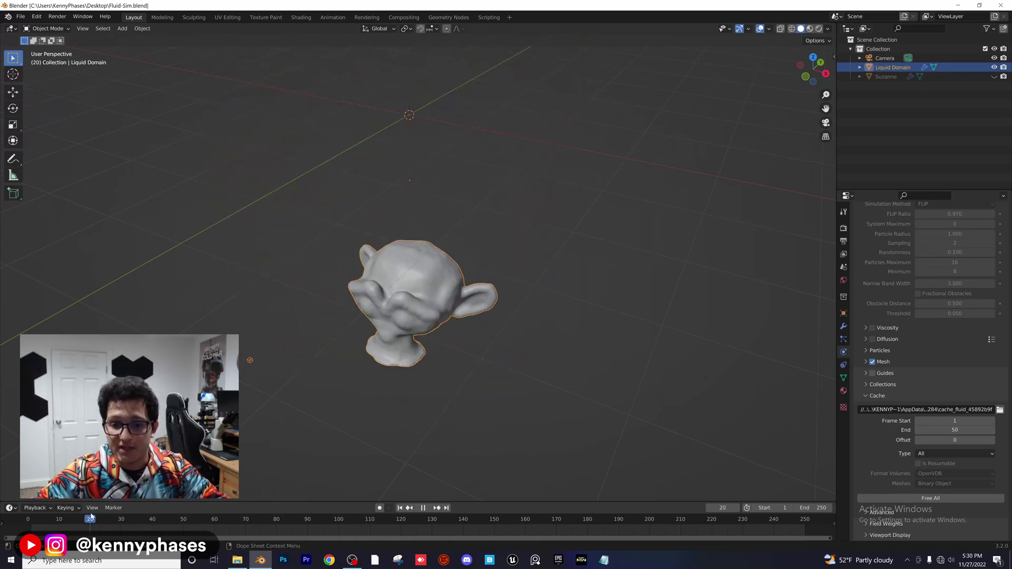
# Step: Replay the splash to frame 18, then view it through the scene camera
pyautogui.moveTo(369, 401); pyautogui.dragTo(452, 222, button='middle')
pyautogui.press('space')
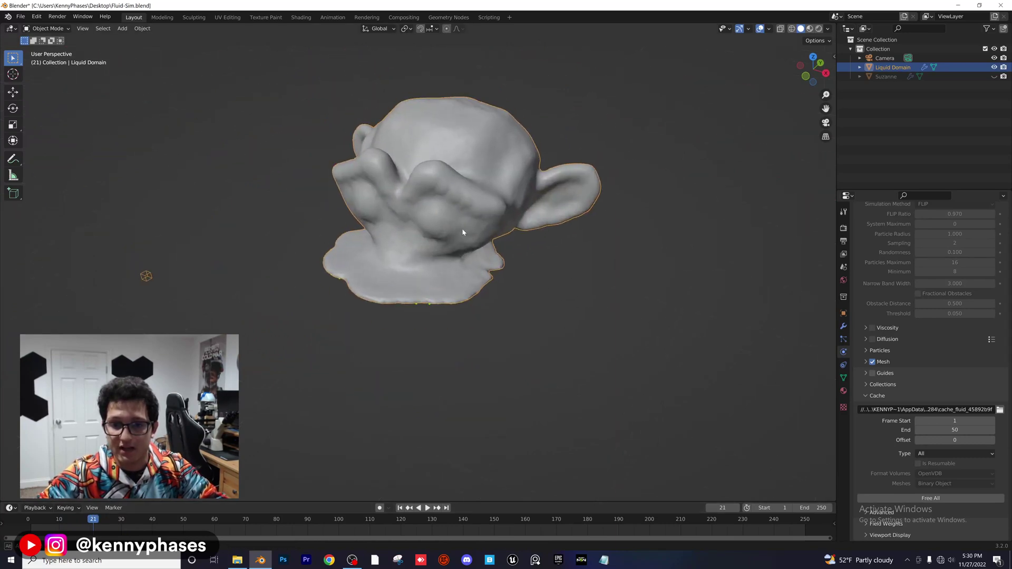
pyautogui.click(70, 521)
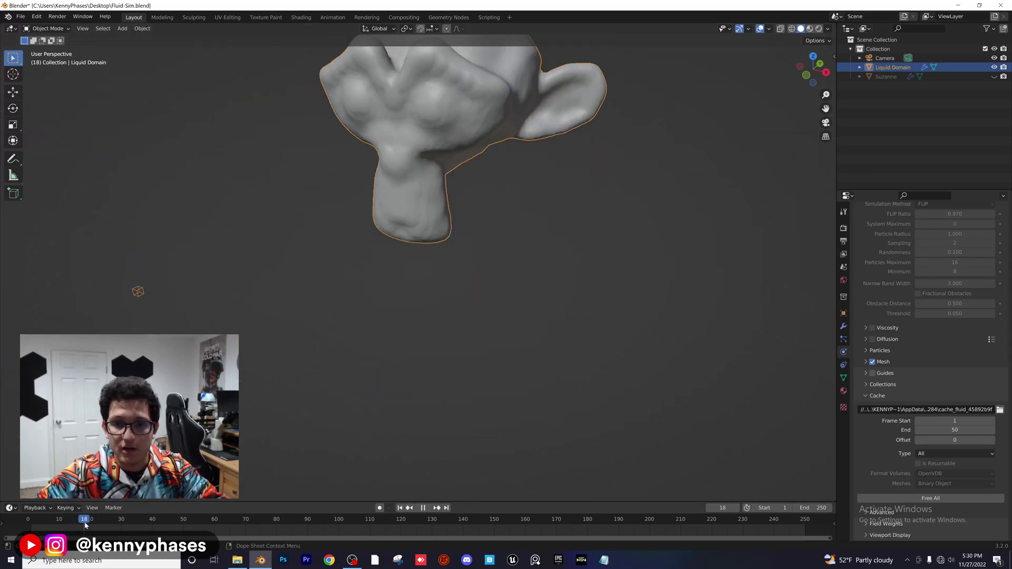
pyautogui.press('space')
pyautogui.scroll(-3, 353, 287)
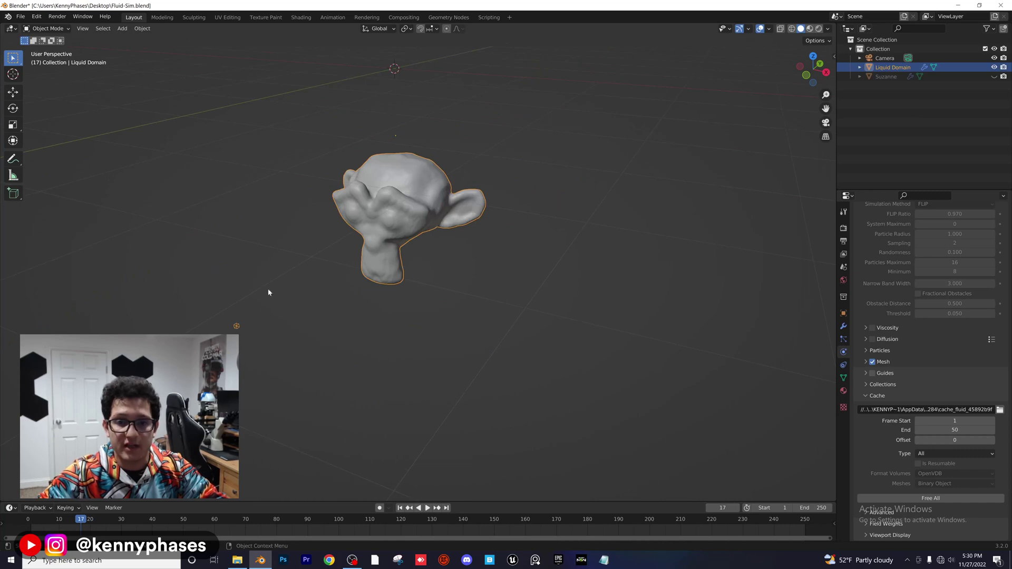
pyautogui.press('space')
pyautogui.moveTo(87, 522)
pyautogui.mouseDown()
pyautogui.moveTo(54, 524)
pyautogui.moveTo(105, 523)
pyautogui.moveTo(85, 522)
pyautogui.mouseUp()
pyautogui.press('space')
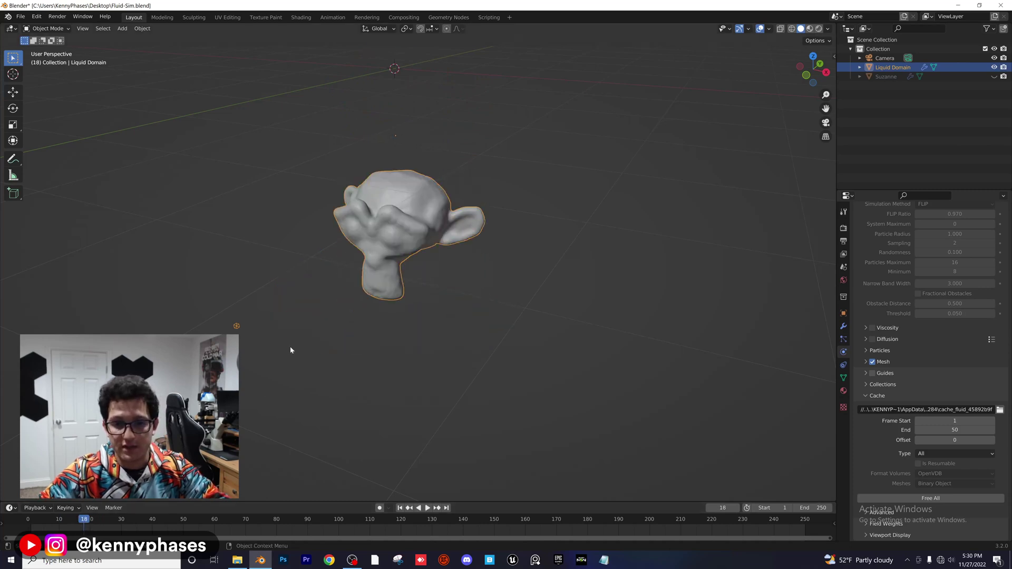
pyautogui.scroll(-4, 355, 314)
pyautogui.moveTo(355, 314); pyautogui.dragTo(392, 282, button='middle')
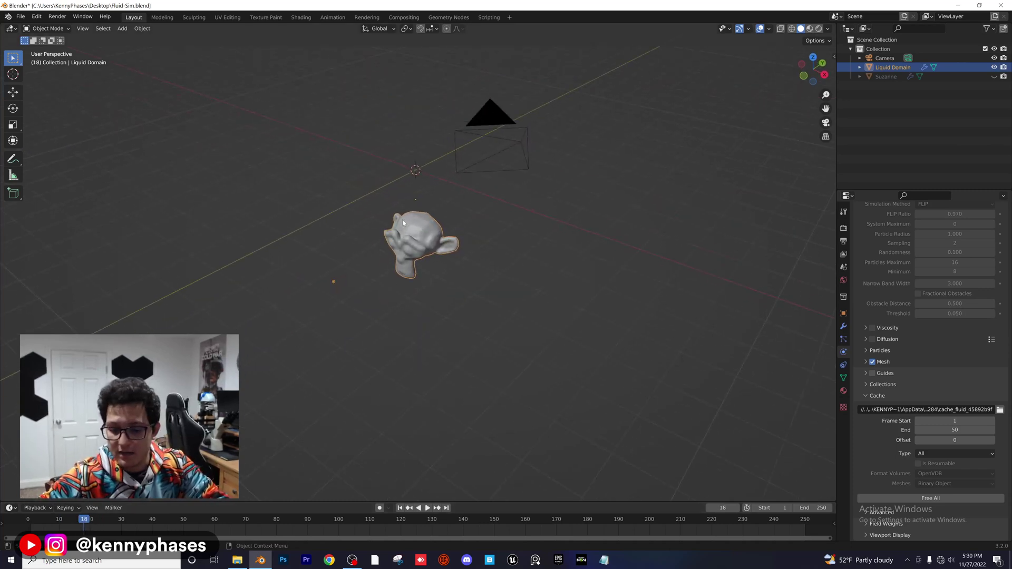
pyautogui.press('KP_0')
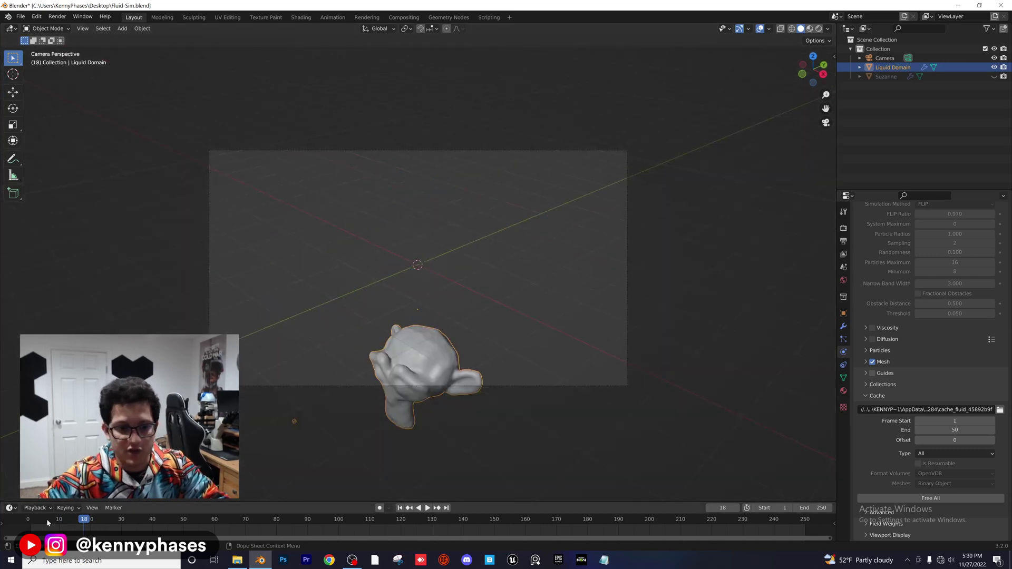
# Step: Replay from frame 1, save, and switch rendering to Cycles on GPU Compute
pyautogui.click(31, 523)
pyautogui.press('space')
pyautogui.hotkey('ctrl', 's')
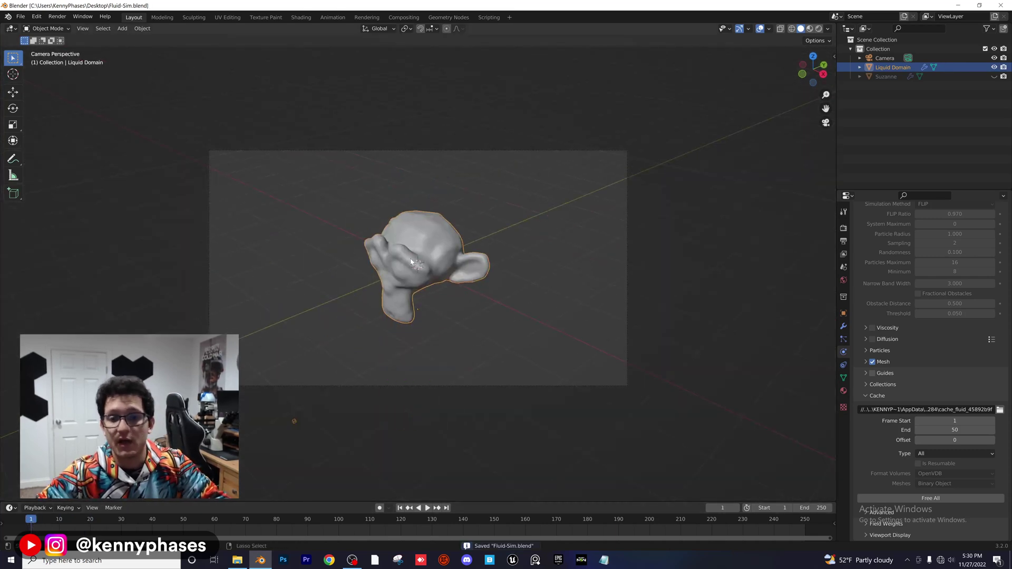
pyautogui.click(843, 229)
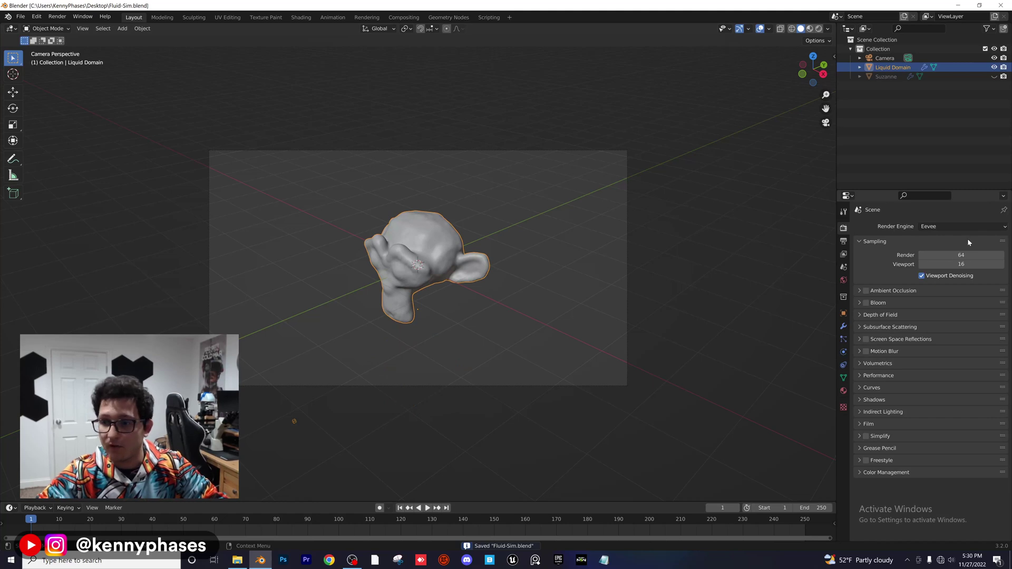
pyautogui.click(955, 227)
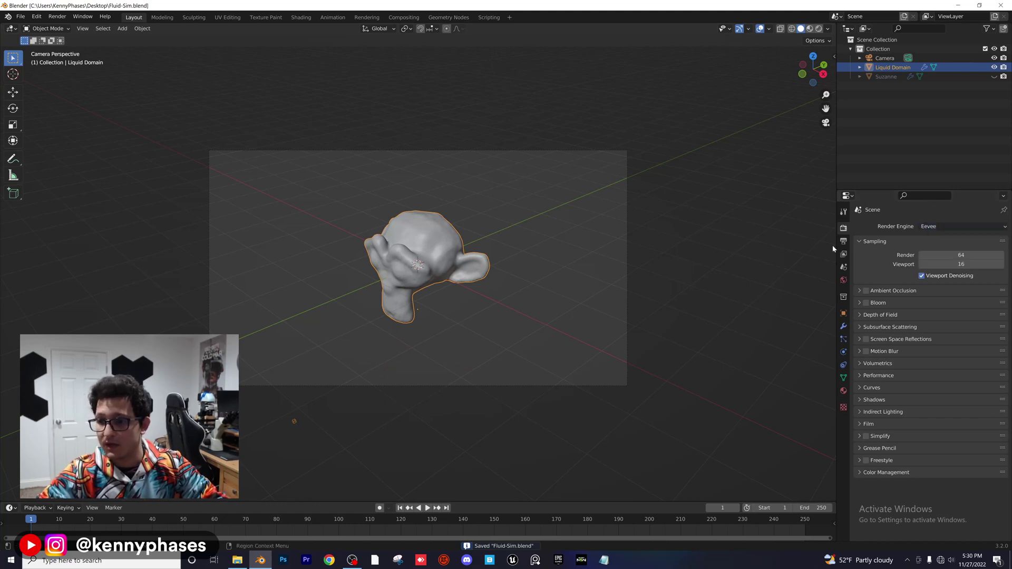
pyautogui.click(944, 228)
pyautogui.click(941, 260)
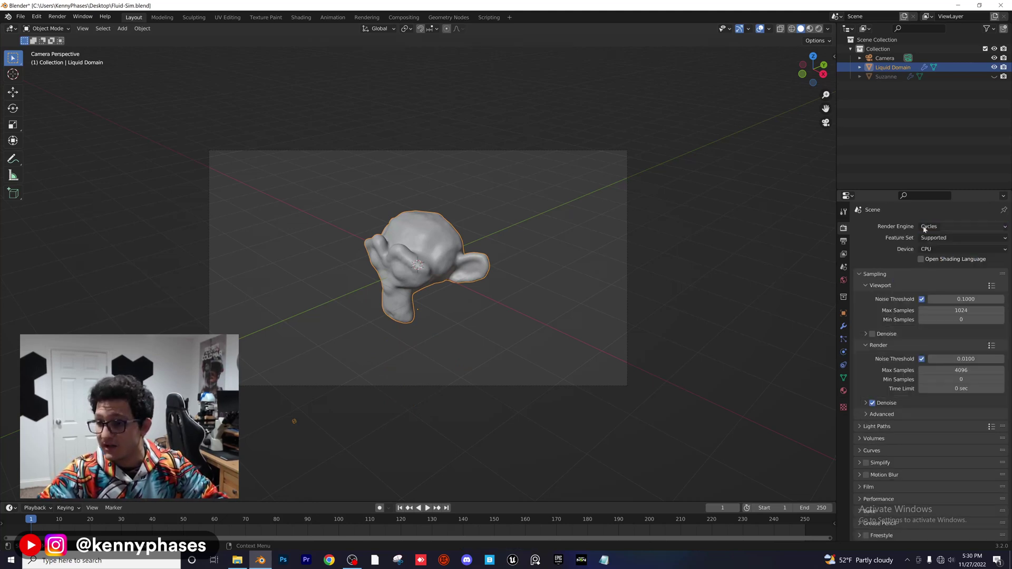
pyautogui.click(937, 249)
pyautogui.click(949, 269)
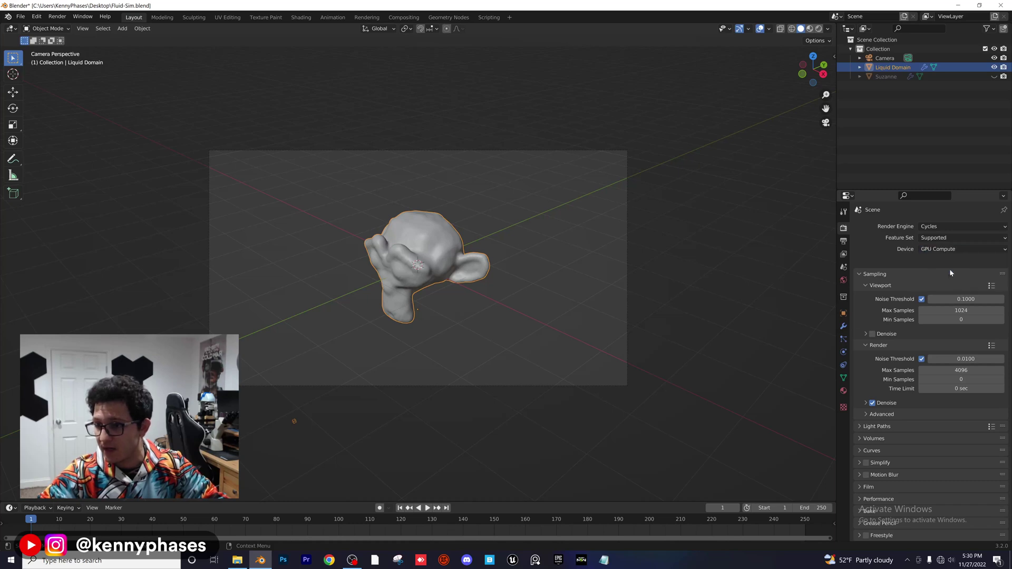
# Step: Light the world with the abandoned_tank_farm_03_8k.hdr environment texture in rendered camera view
pyautogui.click(843, 280)
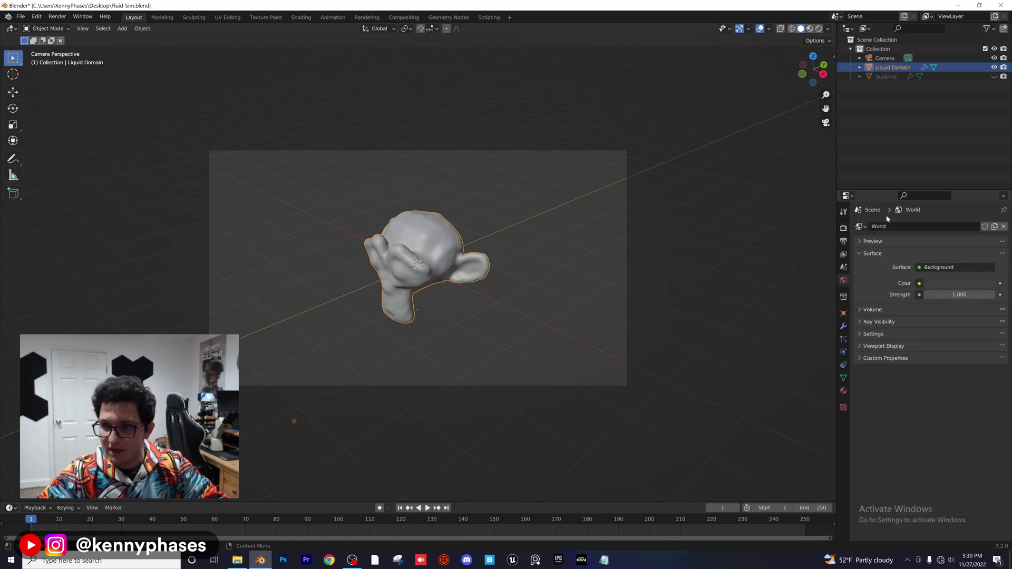
pyautogui.click(819, 28)
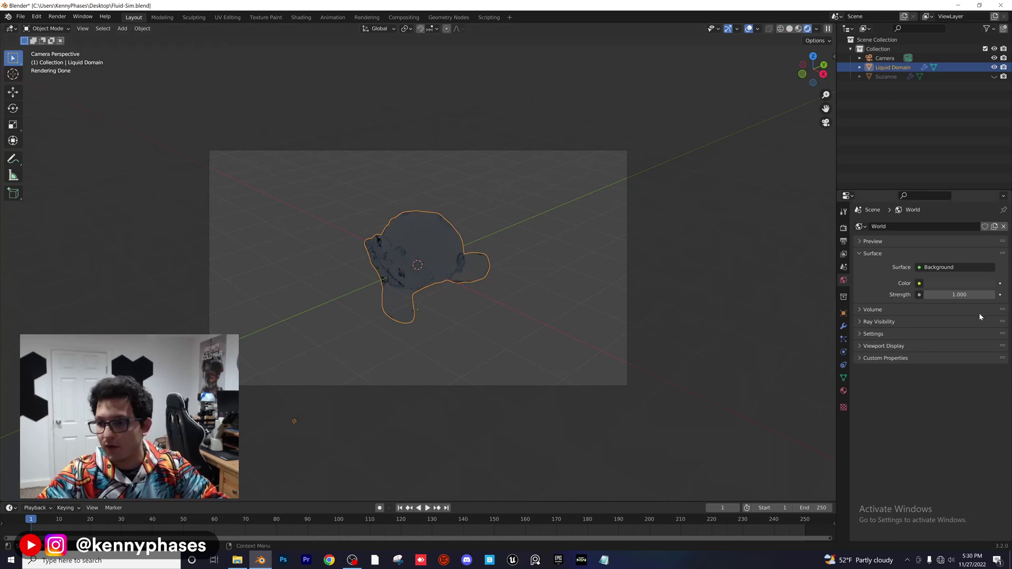
pyautogui.click(920, 284)
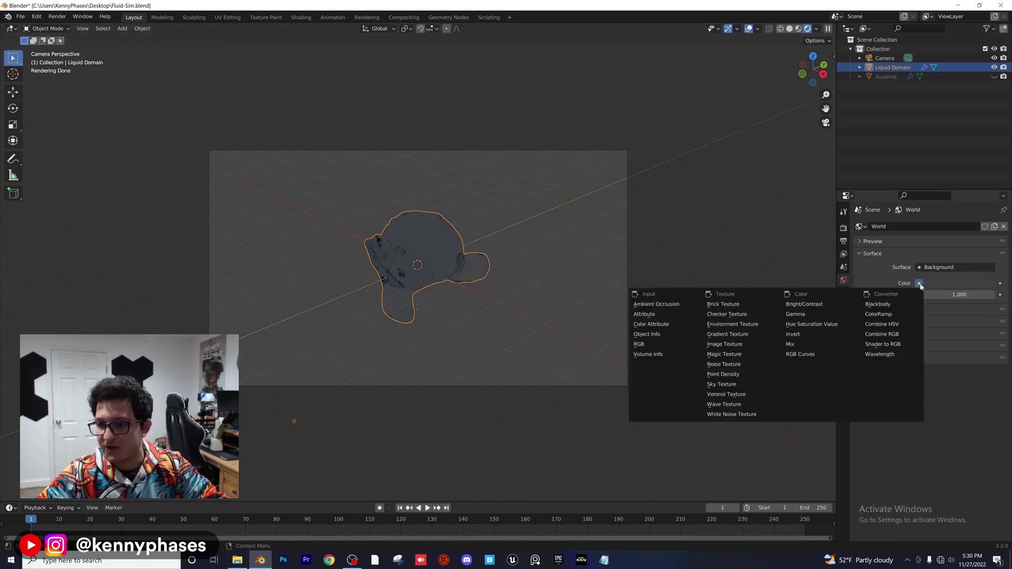
pyautogui.click(734, 325)
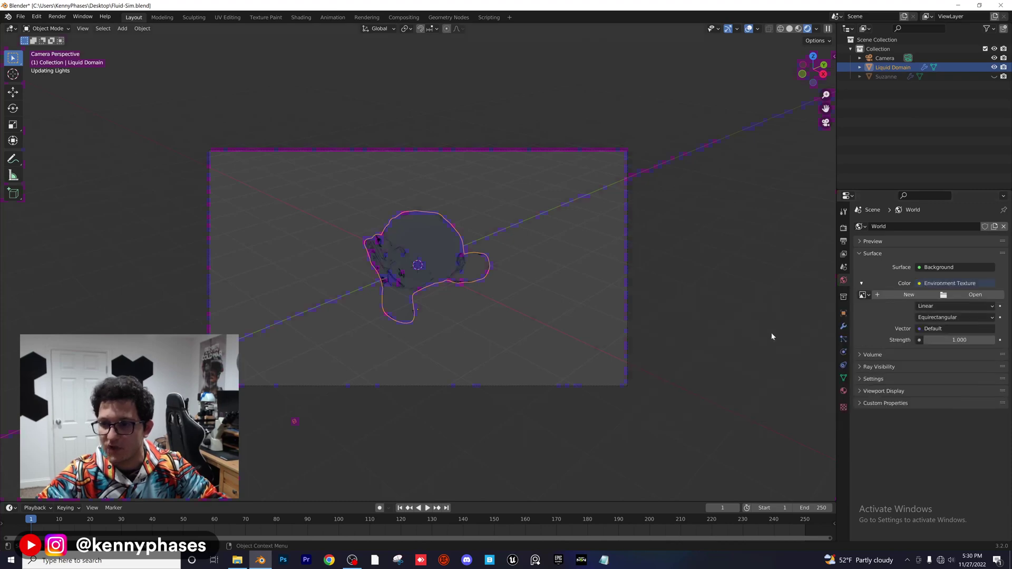
pyautogui.click(973, 296)
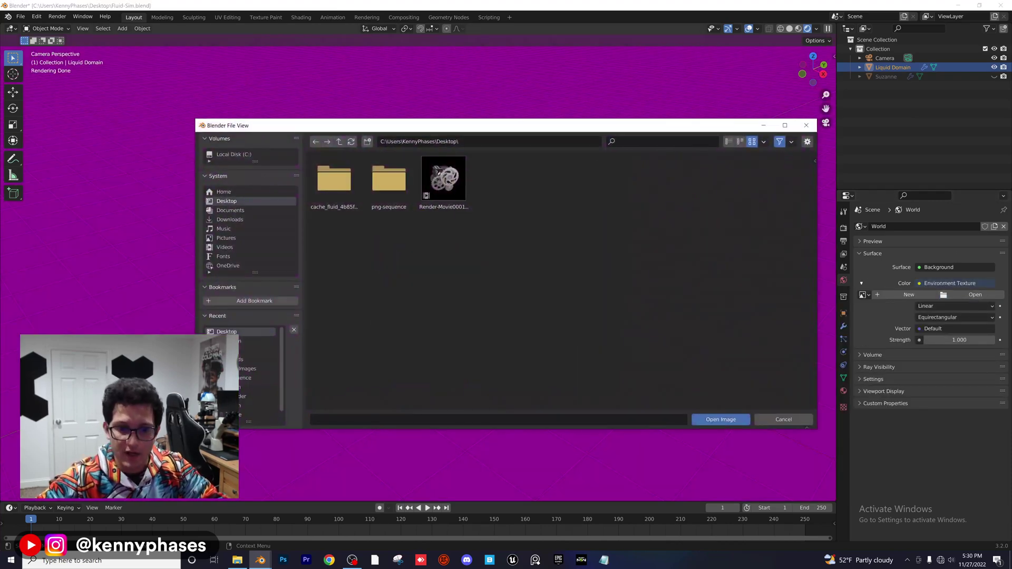
pyautogui.click(258, 350)
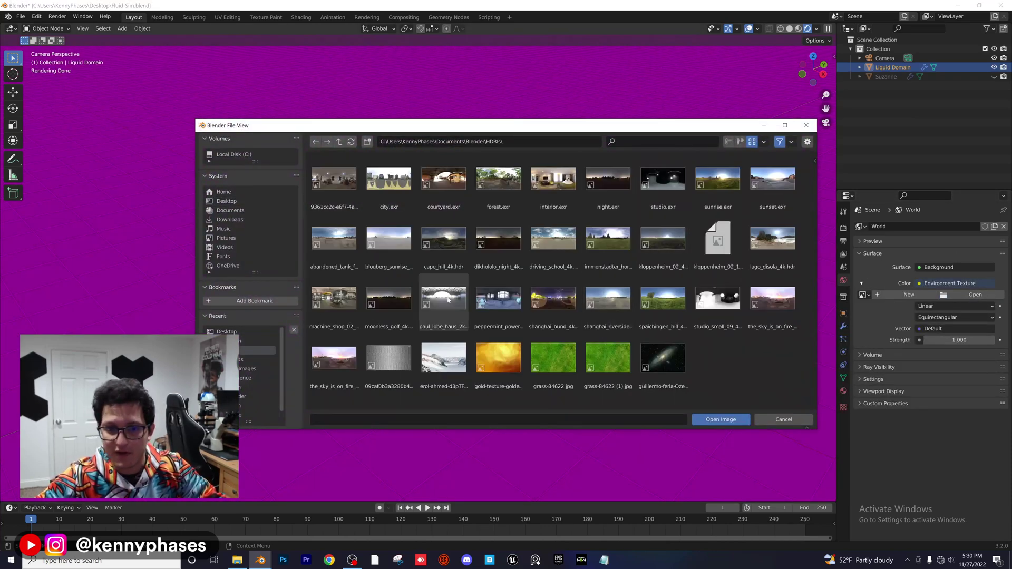
pyautogui.click(562, 247)
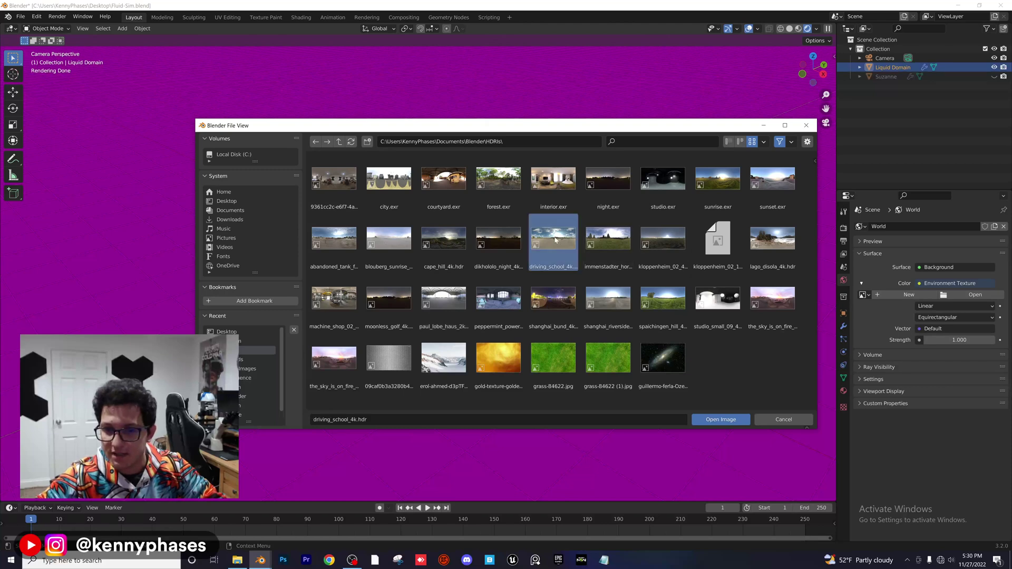
pyautogui.click(388, 240)
pyautogui.doubleClick(334, 240)
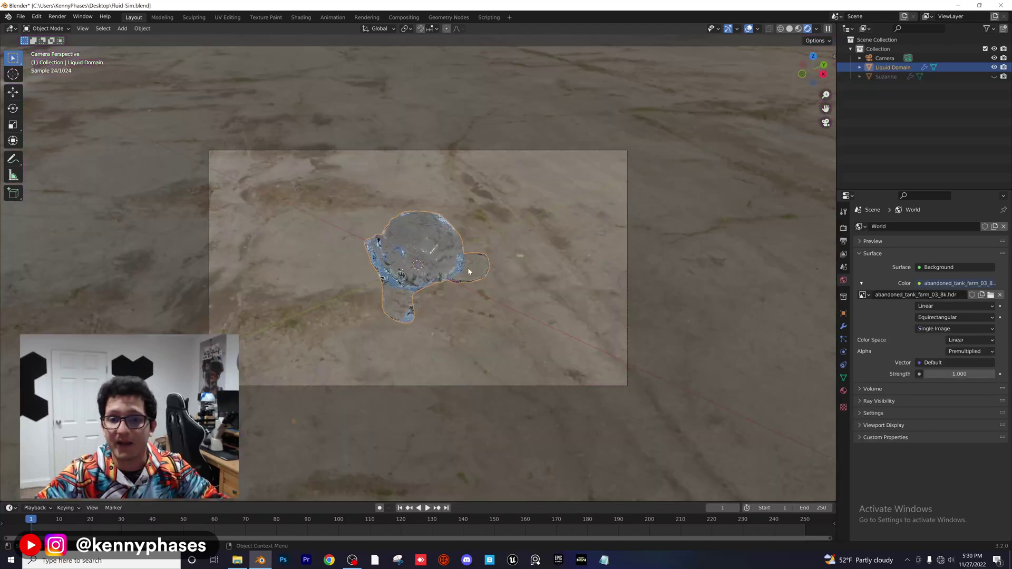
pyautogui.moveTo(432, 264); pyautogui.dragTo(581, 250, button='middle')
pyautogui.press('KP_0')
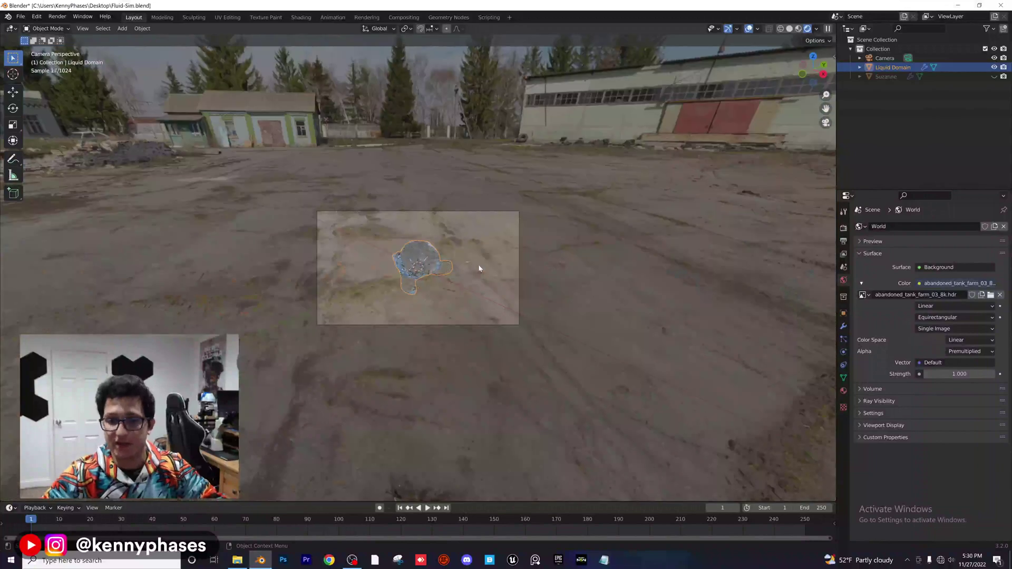
pyautogui.scroll(3, 435, 326)
# Step: Set the output resolution to 1080 × 1920 px for a portrait frame
pyautogui.click(884, 58)
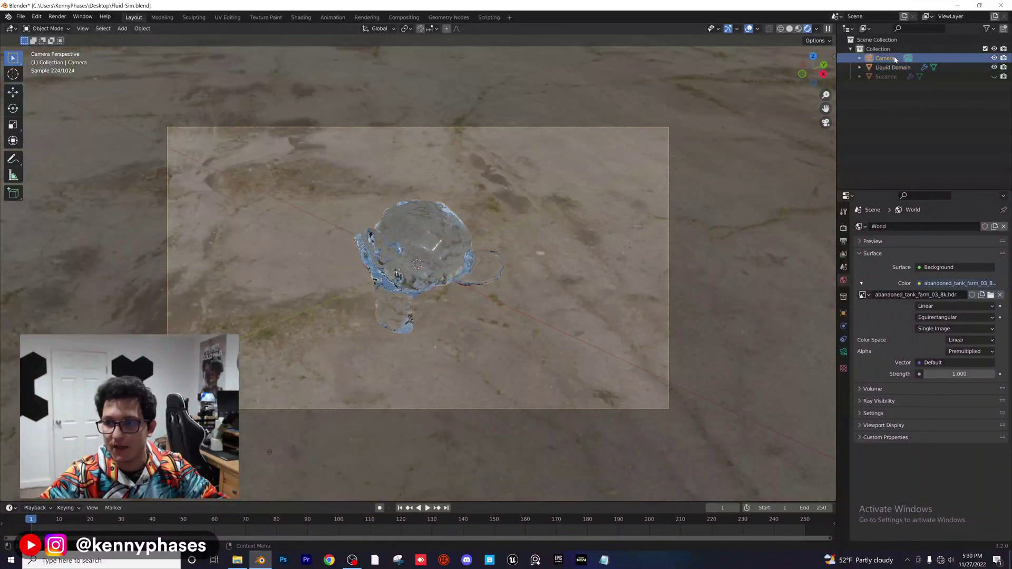
pyautogui.click(843, 241)
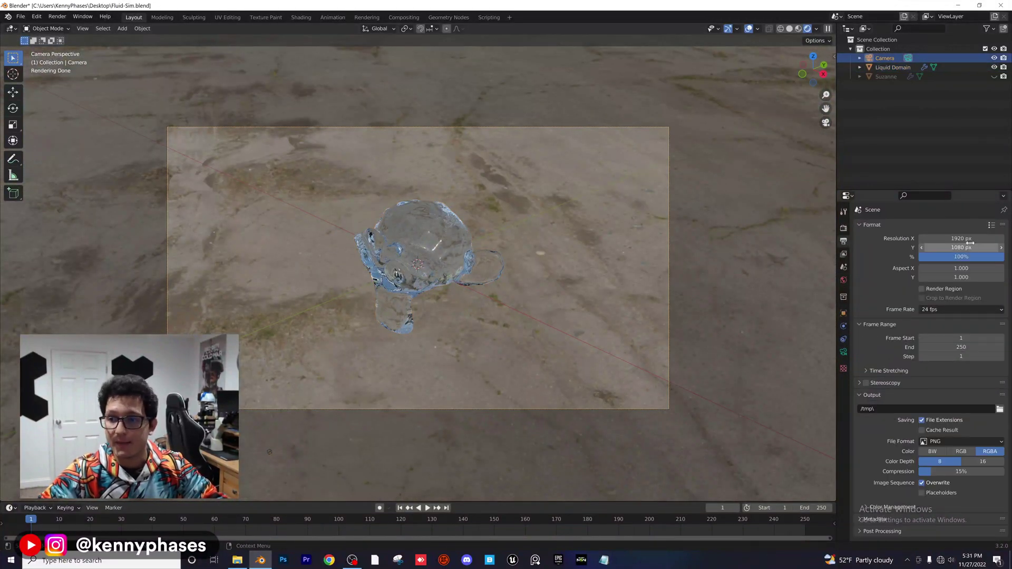
pyautogui.doubleClick(949, 238)
pyautogui.write('10')
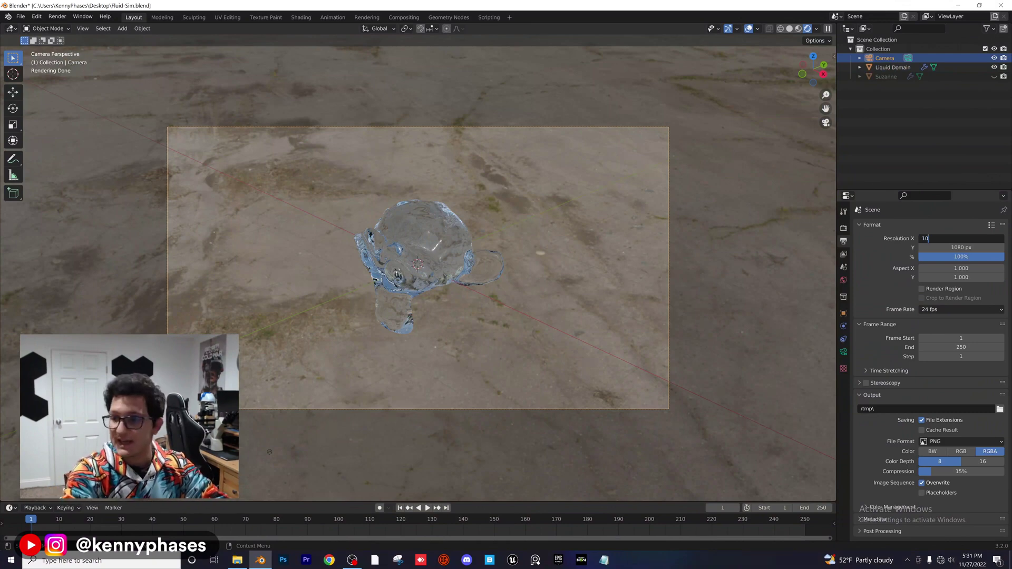
pyautogui.write('80')
pyautogui.press('Tab')
pyautogui.write('1920')
pyautogui.press('Return')
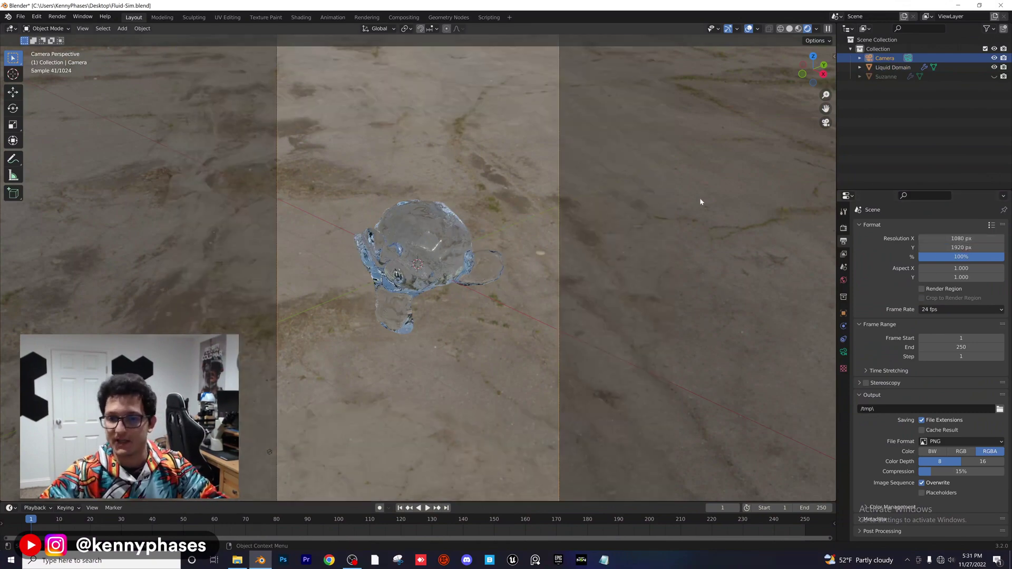
# Step: Switch the camera's lens type to Orthographic
pyautogui.scroll(-3, 438, 296)
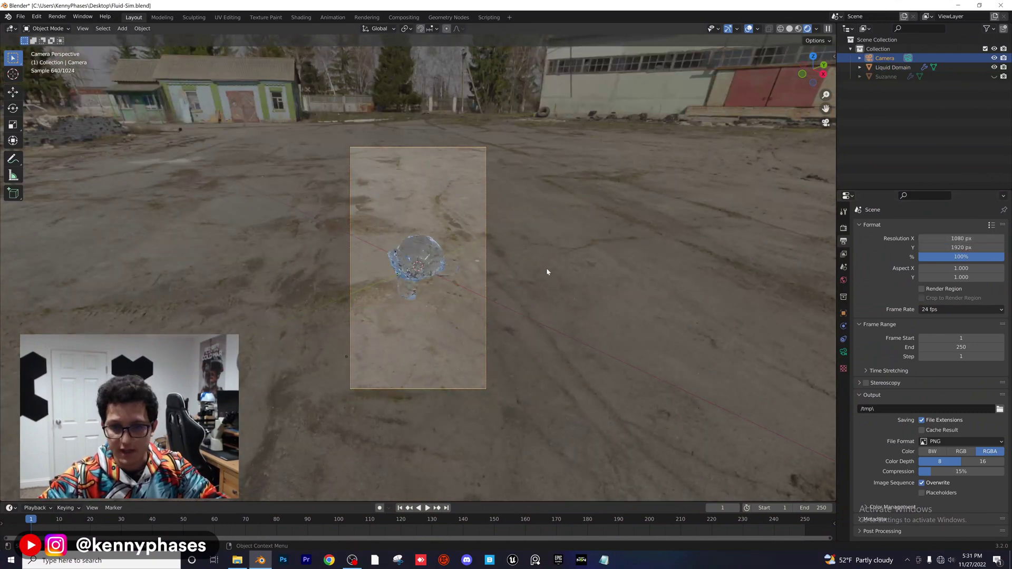
pyautogui.scroll(2, 548, 272)
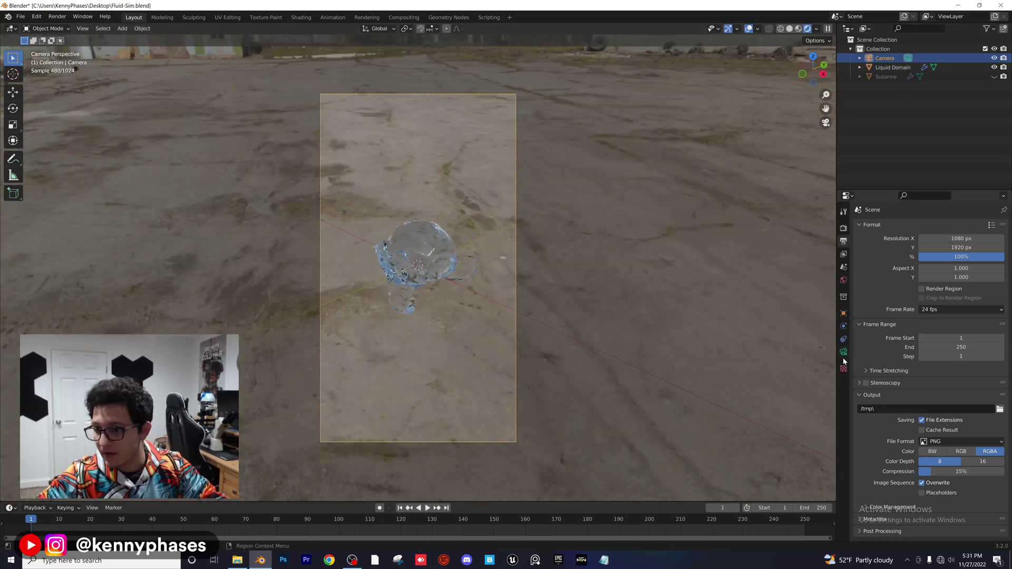
pyautogui.click(844, 352)
pyautogui.click(951, 255)
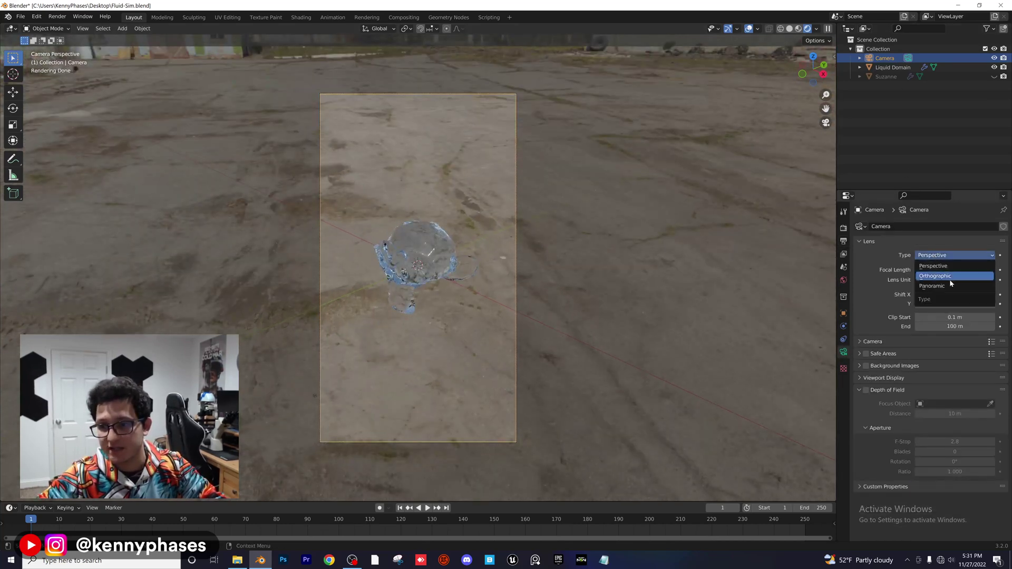
pyautogui.click(952, 275)
pyautogui.scroll(1, 544, 223)
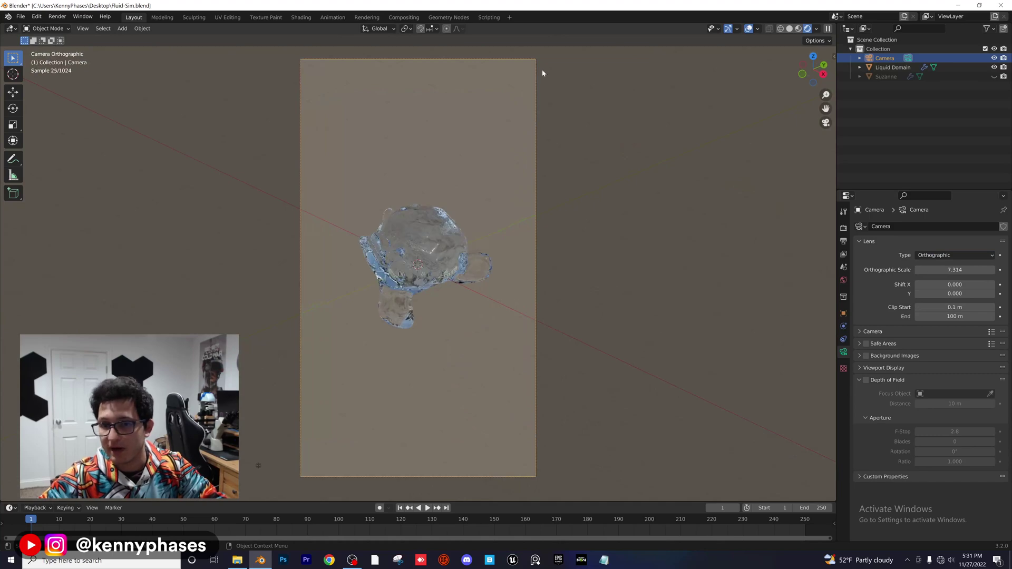
pyautogui.click(122, 28)
# Step: Add a plane, scale it up, and lower it along Z beneath the liquid
pyautogui.moveTo(132, 37)
pyautogui.click(210, 41)
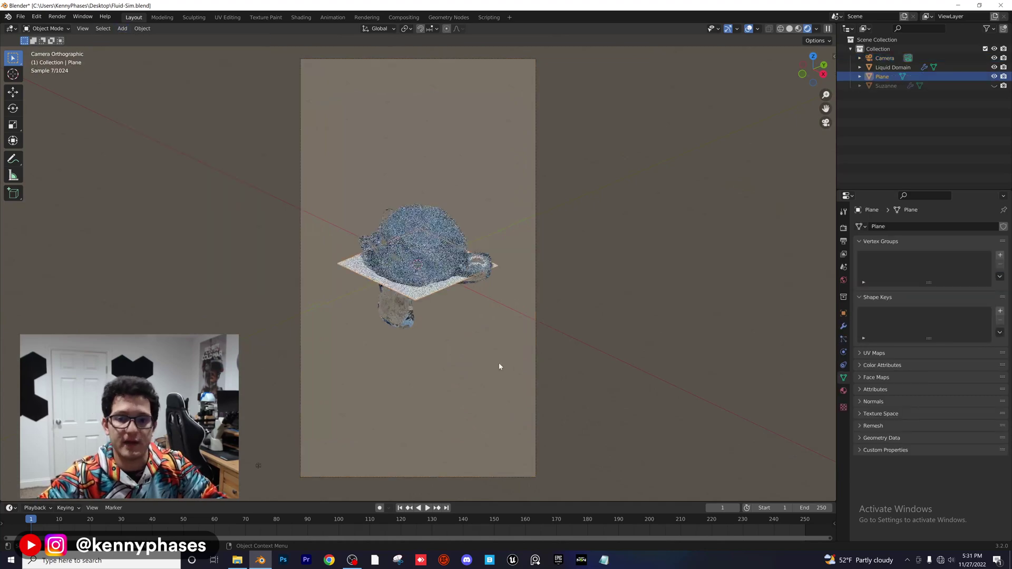
pyautogui.press('s')
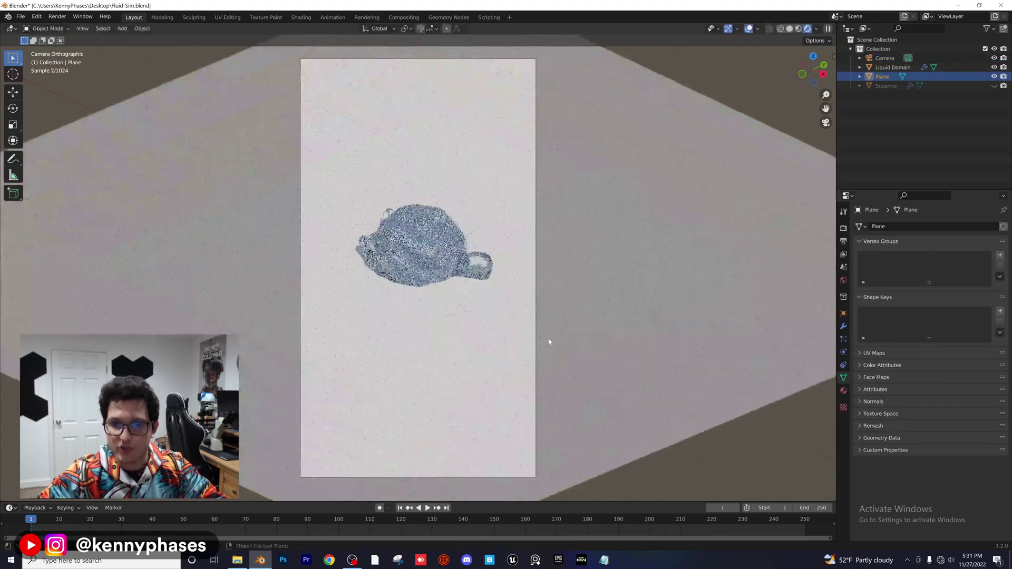
pyautogui.click(549, 342)
pyautogui.press('g')
pyautogui.press('z')
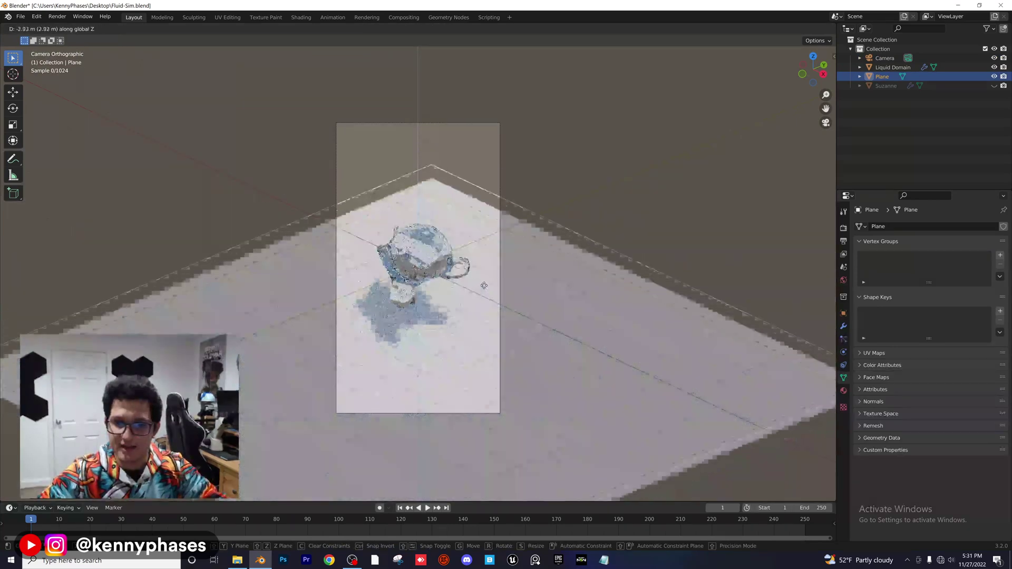
pyautogui.click(483, 325)
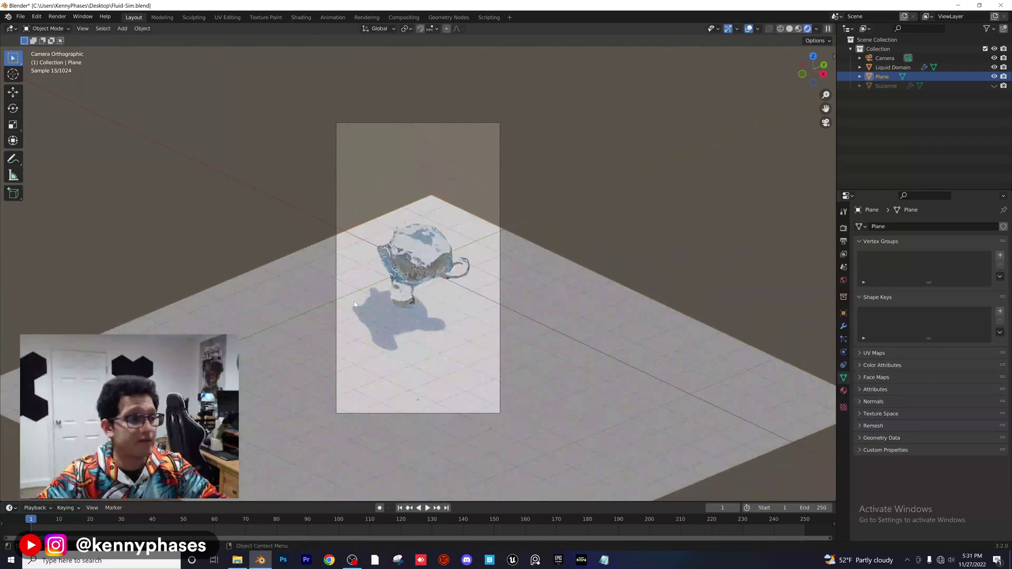
# Step: Save the file and play the liquid simulation, checking front and camera views
pyautogui.hotkey('ctrl', 's')
pyautogui.scroll(-2, 402, 296)
pyautogui.moveTo(402, 296)
pyautogui.mouseDown(button='middle')
pyautogui.moveTo(486, 320)
pyautogui.moveTo(464, 295)
pyautogui.moveTo(450, 335)
pyautogui.moveTo(451, 263)
pyautogui.moveTo(438, 316)
pyautogui.moveTo(407, 285)
pyautogui.mouseUp(button='middle')
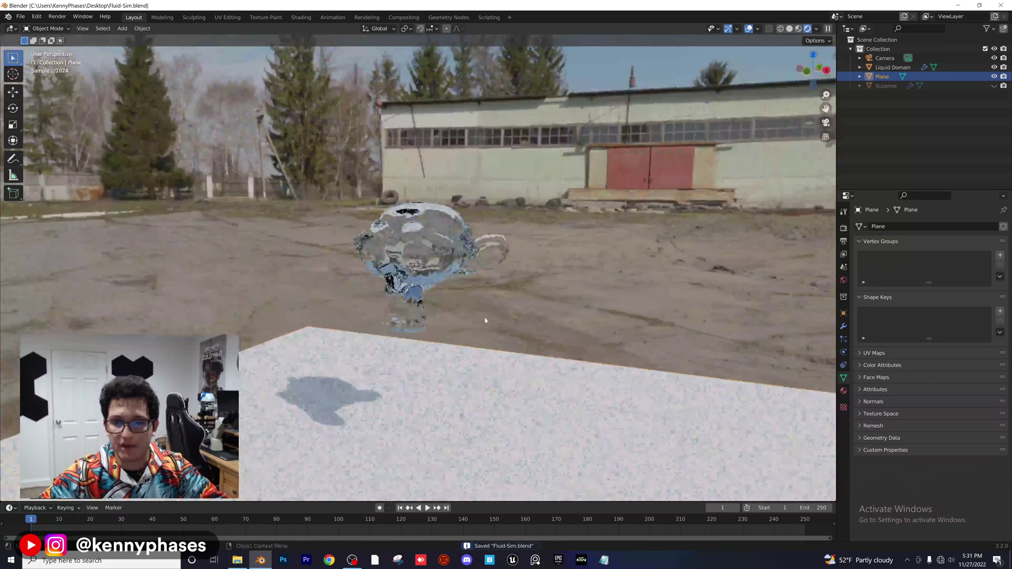
pyautogui.scroll(-3, 464, 295)
pyautogui.press('space')
pyautogui.press('space')
pyautogui.press('KP_1')
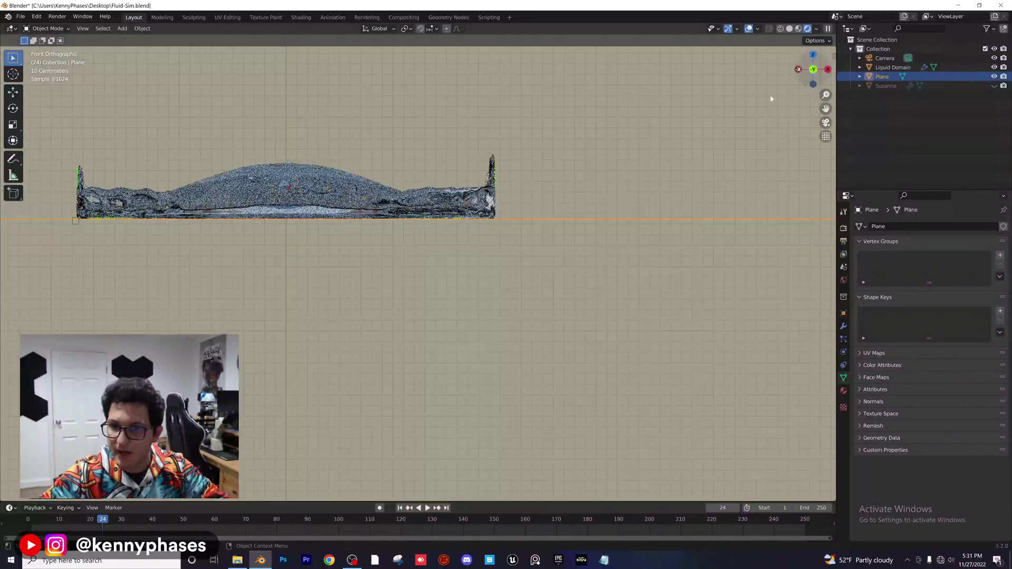
pyautogui.scroll(3, 499, 260)
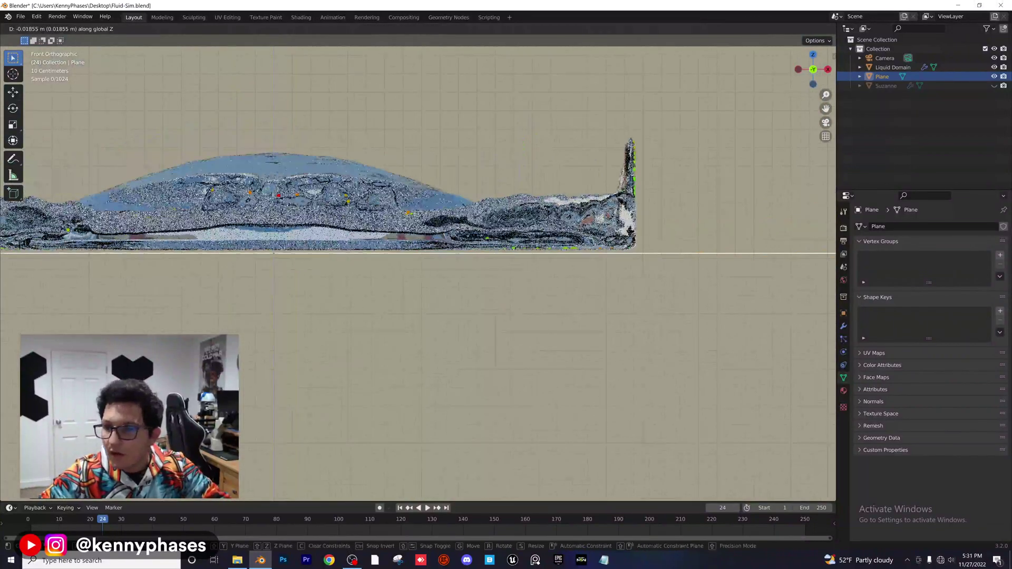
pyautogui.moveTo(499, 261)
pyautogui.mouseDown(button='middle')
pyautogui.moveTo(565, 254)
pyautogui.moveTo(491, 264)
pyautogui.mouseUp(button='middle')
pyautogui.press('KP_0')
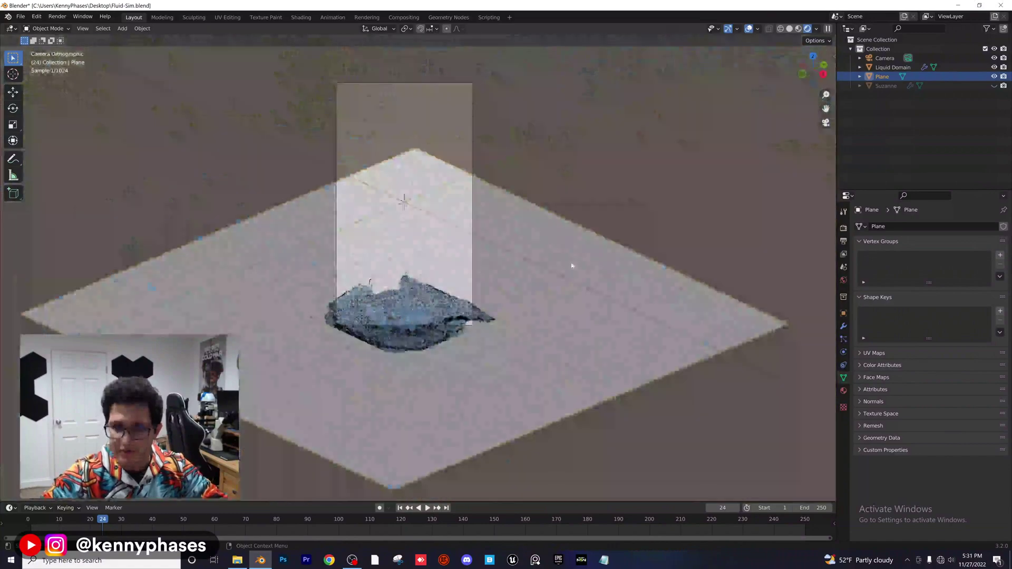
pyautogui.scroll(-5, 415, 275)
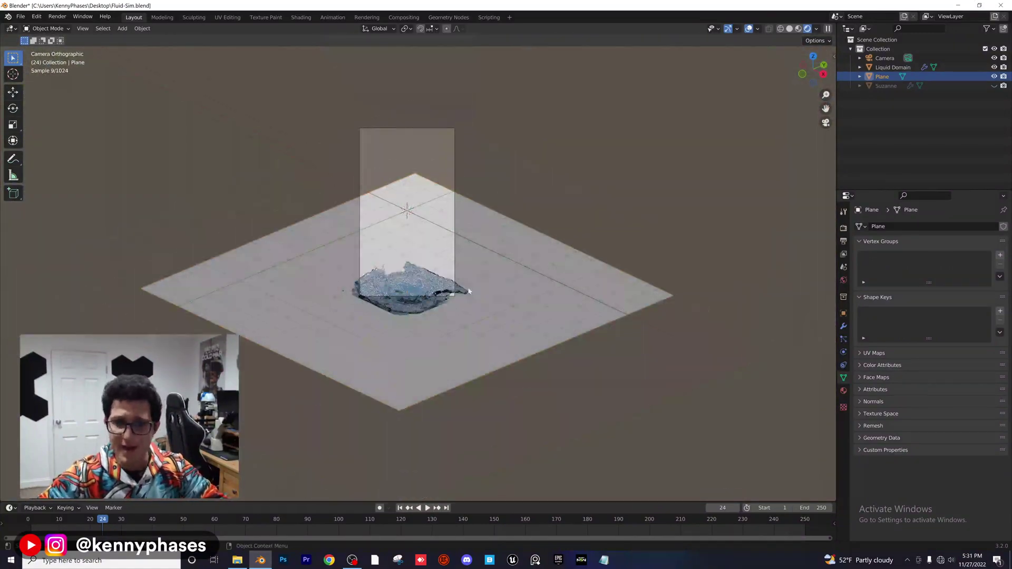
# Step: Enlarge the plane further and apply its rotation
pyautogui.press('s')
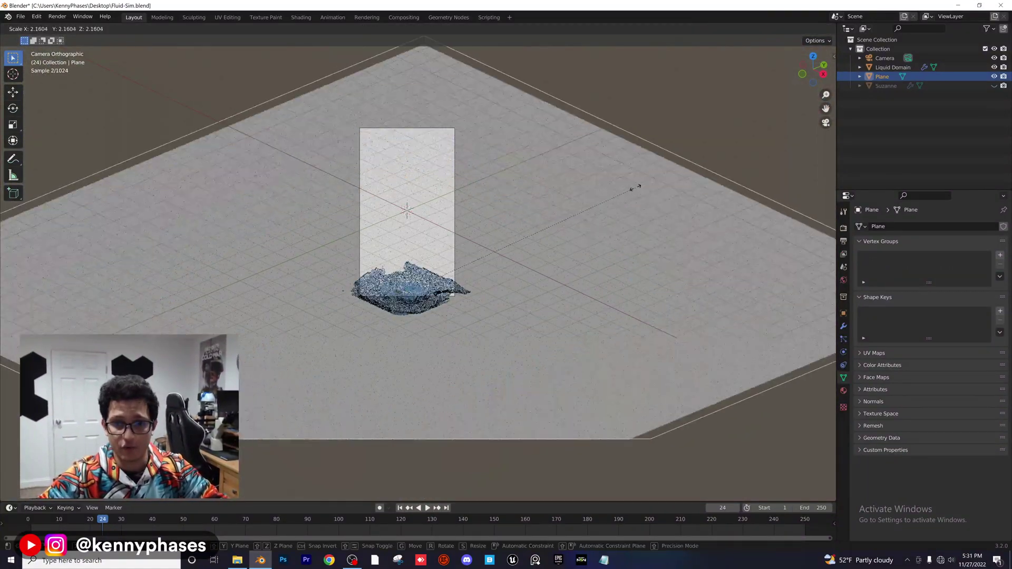
pyautogui.click(507, 276)
pyautogui.scroll(1, 475, 258)
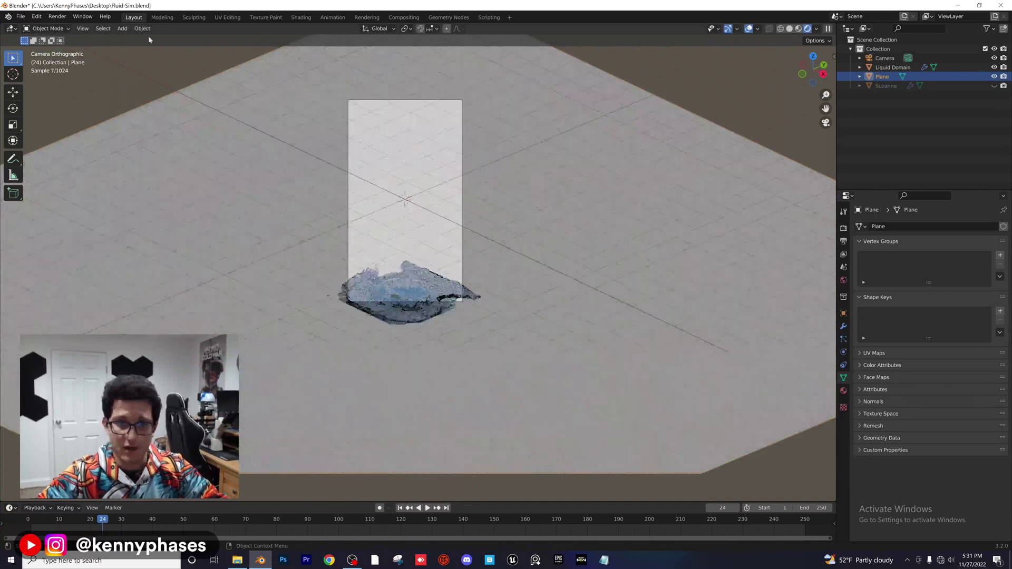
pyautogui.click(142, 28)
pyautogui.moveTo(158, 76)
pyautogui.click(261, 87)
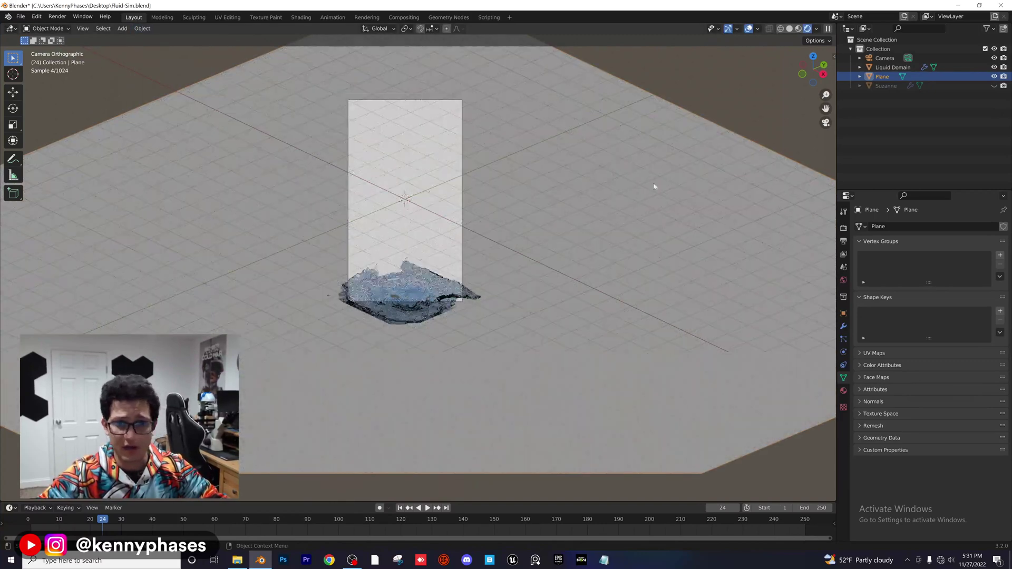
# Step: Raise the camera's orthographic scale to 10.814
pyautogui.click(885, 58)
pyautogui.moveTo(949, 270); pyautogui.dragTo(1002, 269)
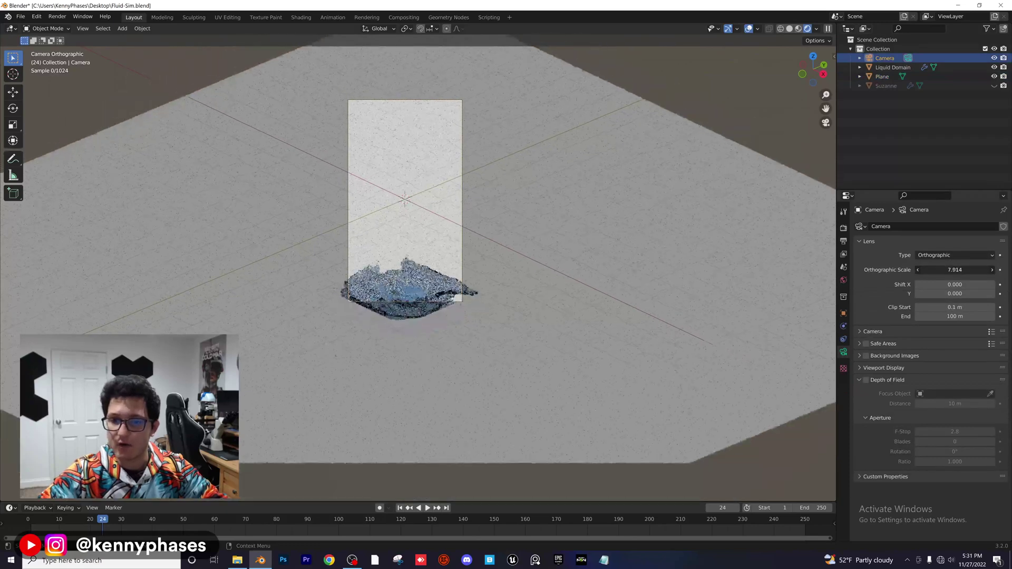
pyautogui.scroll(1, 468, 260)
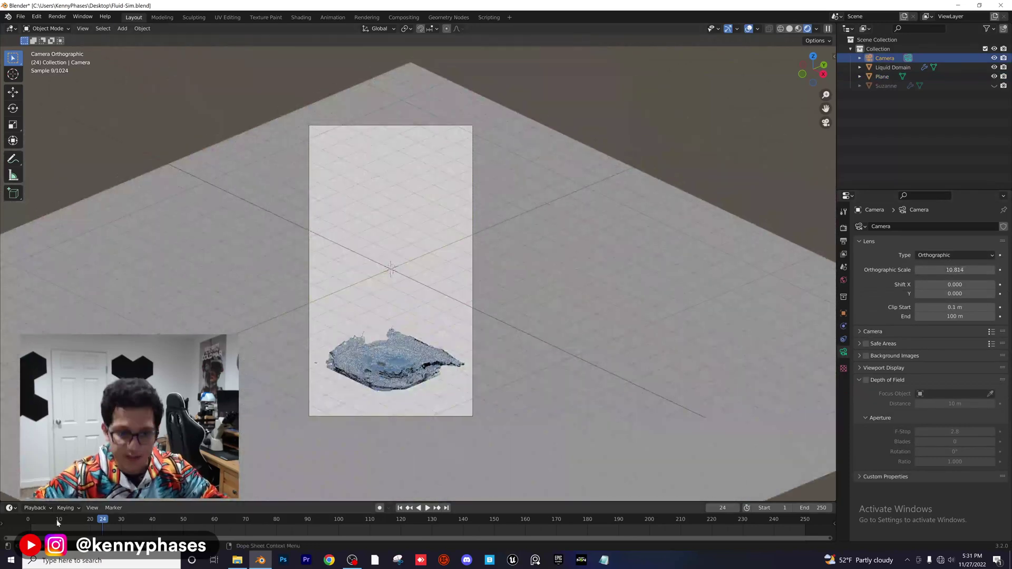
# Step: Play the fluid simulation from frame 1 and stop at frame 29
pyautogui.click(31, 521)
pyautogui.press('space')
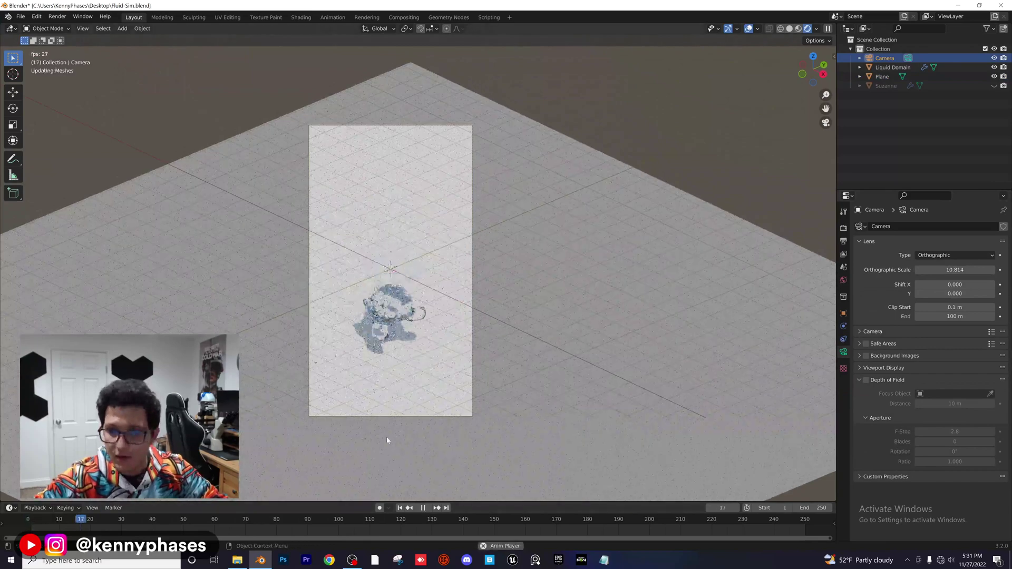
pyautogui.press('space')
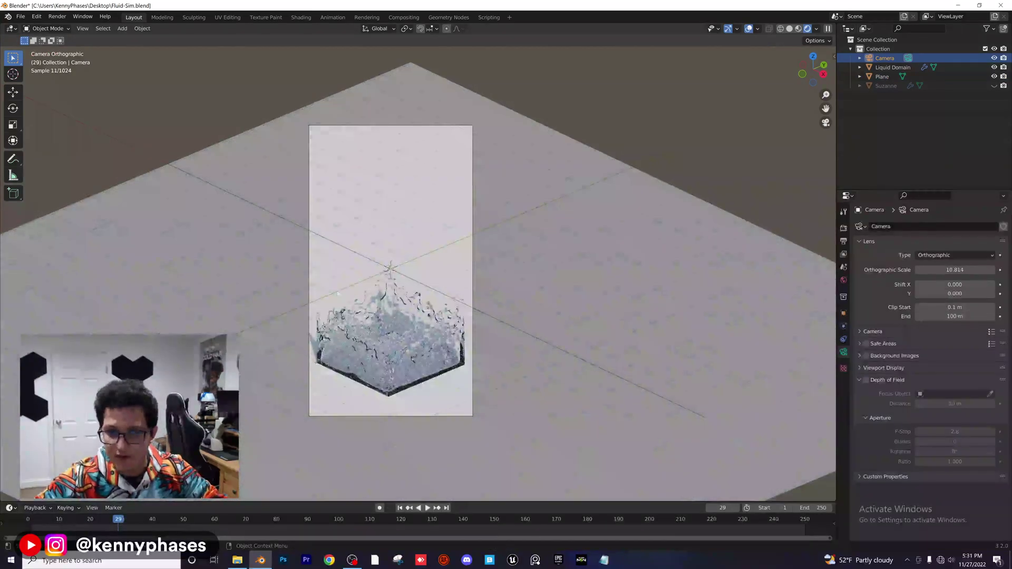
# Step: Give the ground plane a new material, Material.001, with a black base colour
pyautogui.click(424, 95)
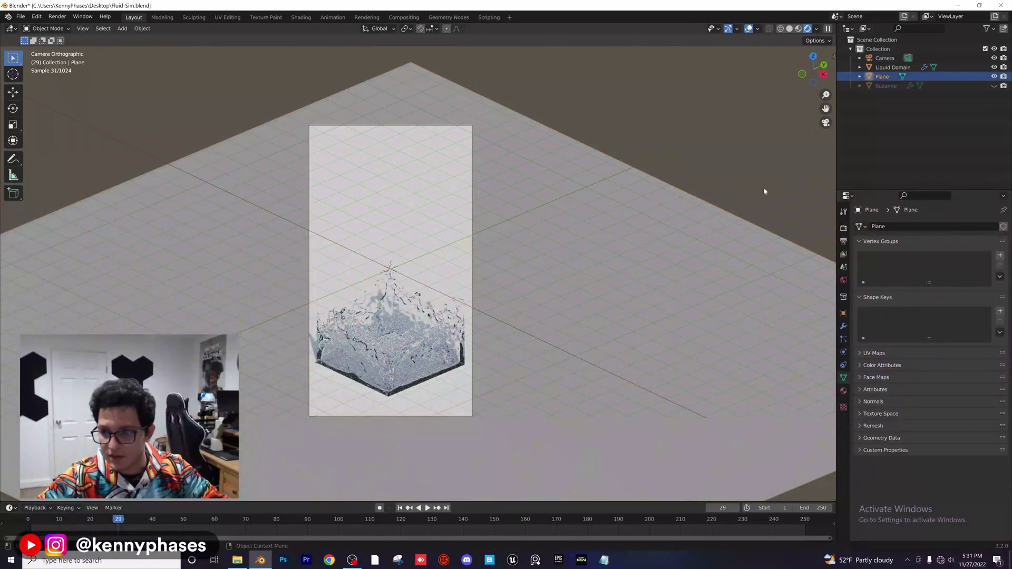
pyautogui.click(843, 390)
pyautogui.click(931, 265)
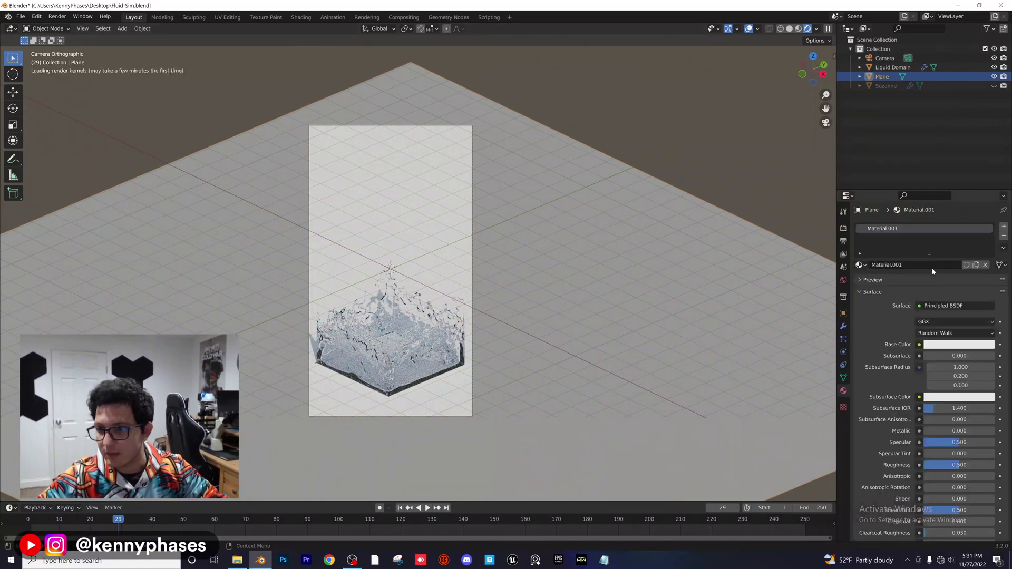
pyautogui.click(957, 344)
pyautogui.moveTo(989, 239); pyautogui.dragTo(988, 279)
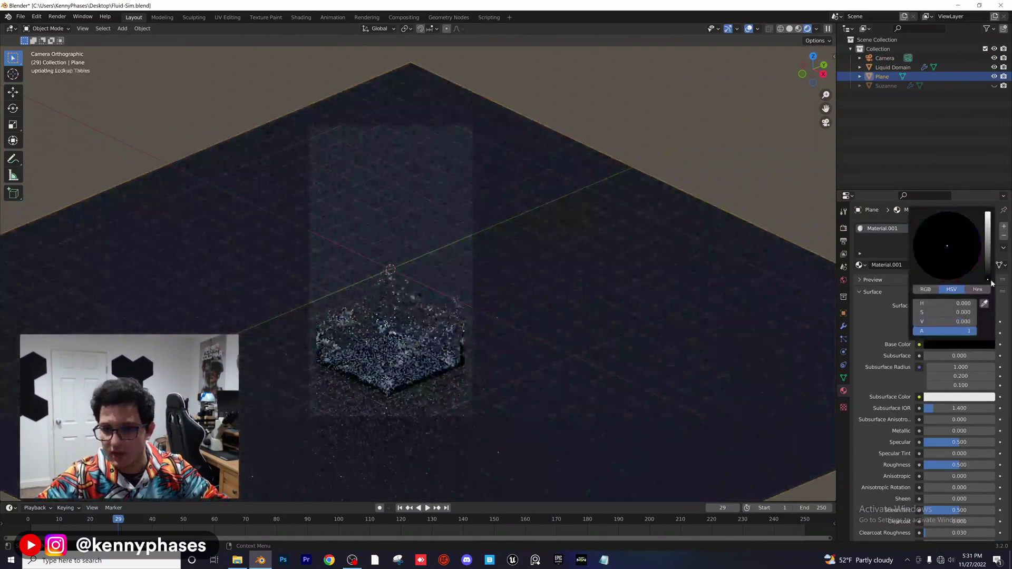
# Step: Tint the Liquid Domain's glass colour pale blue
pyautogui.click(464, 339)
pyautogui.scroll(4, 494, 232)
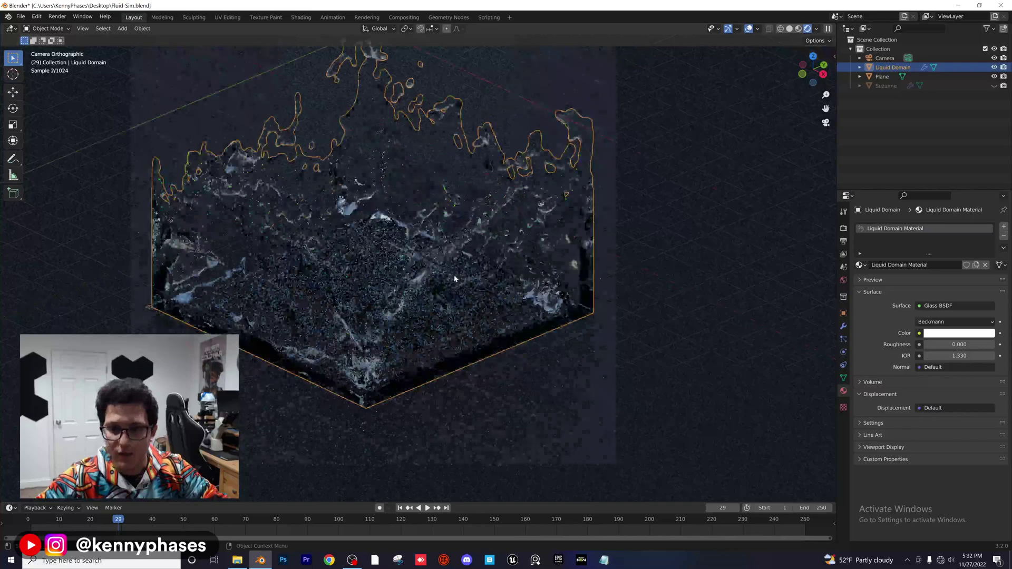
pyautogui.click(960, 334)
pyautogui.click(948, 233)
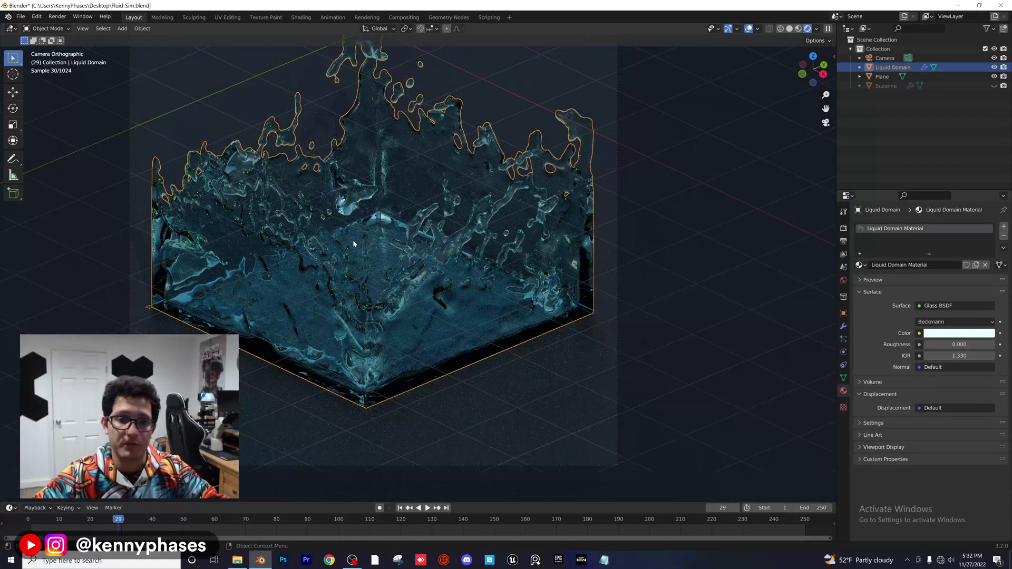
pyautogui.scroll(-5, 364, 229)
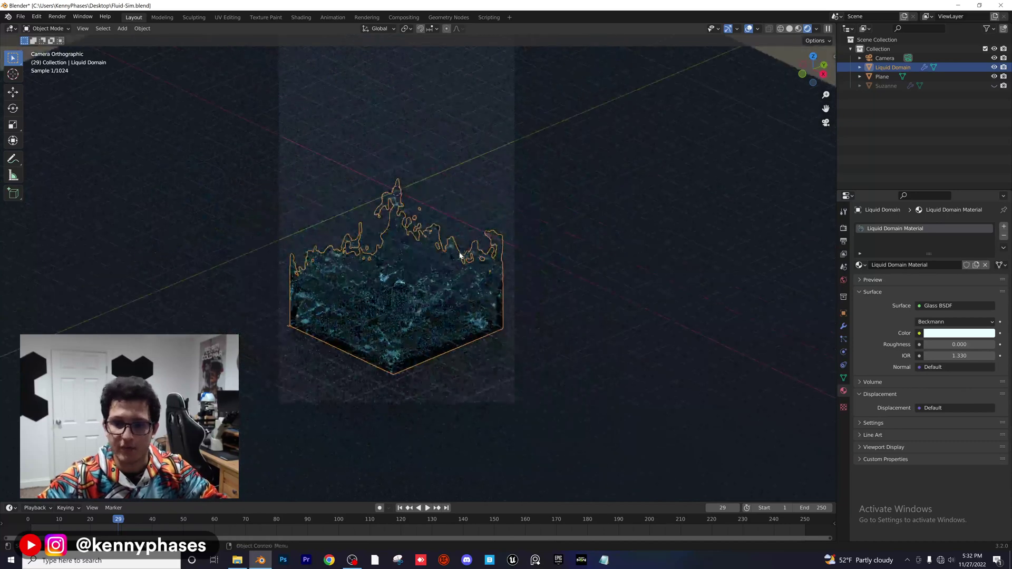
pyautogui.scroll(-3, 459, 257)
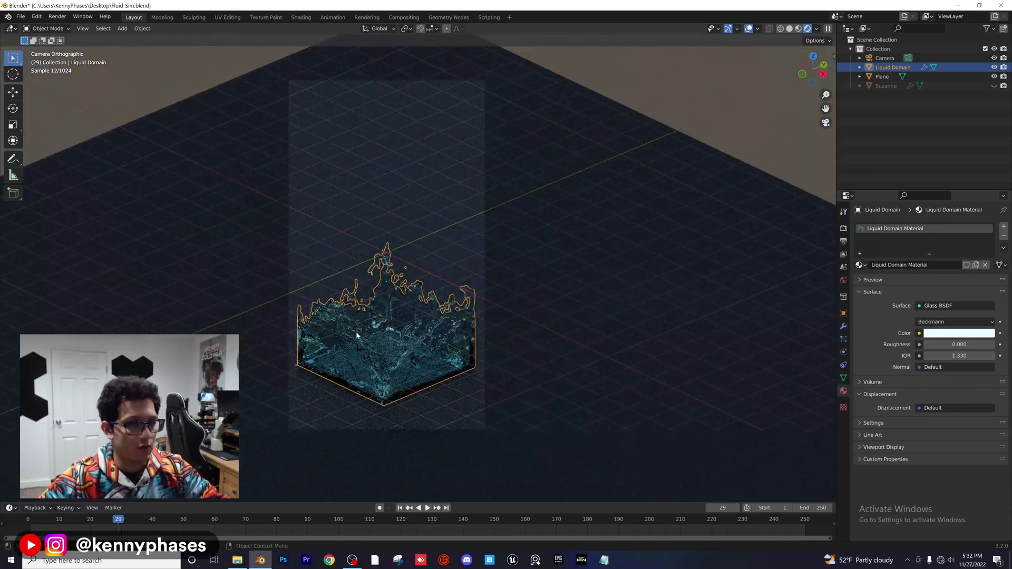
pyautogui.press('Left')
pyautogui.press('Left')
pyautogui.press('Left')
pyautogui.press('Left')
pyautogui.press('Left')
pyautogui.press('Left')
pyautogui.press('Left')
pyautogui.press('Left')
pyautogui.press('Left')
pyautogui.press('Left')
pyautogui.press('Left')
pyautogui.press('Left')
pyautogui.press('Left')
pyautogui.press('Left')
pyautogui.press('Left')
pyautogui.press('Left')
pyautogui.press('Left')
pyautogui.press('Left')
pyautogui.press('Left')
pyautogui.press('Left')
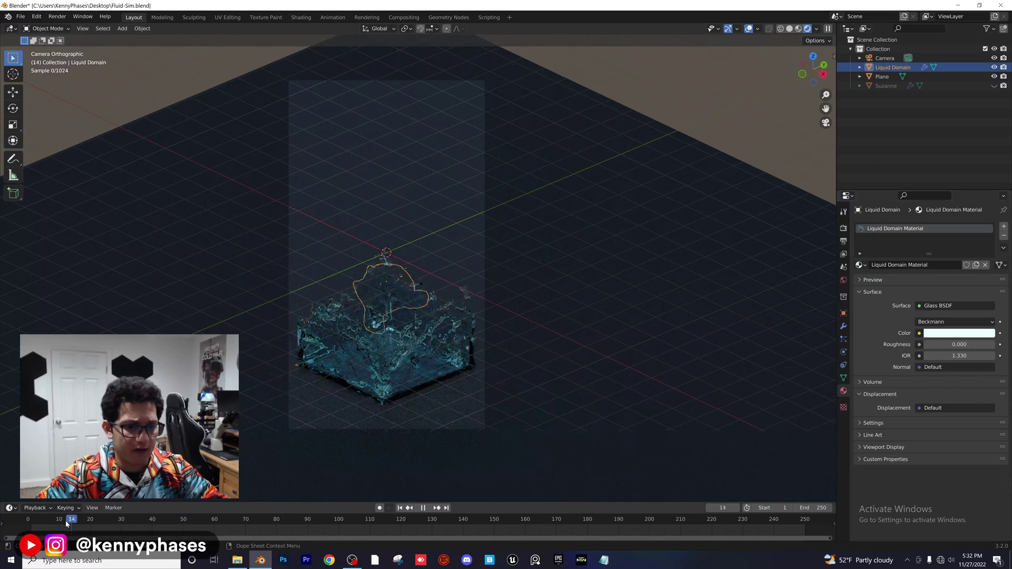
# Step: Set the scene's end frame to 50
pyautogui.click(844, 241)
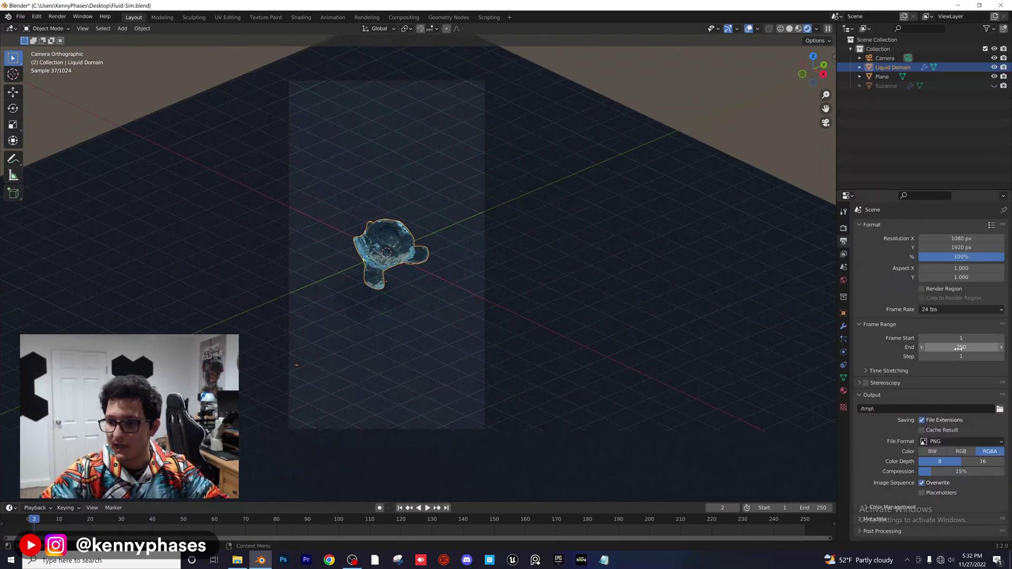
pyautogui.click(958, 348)
pyautogui.write('50')
pyautogui.press('Return')
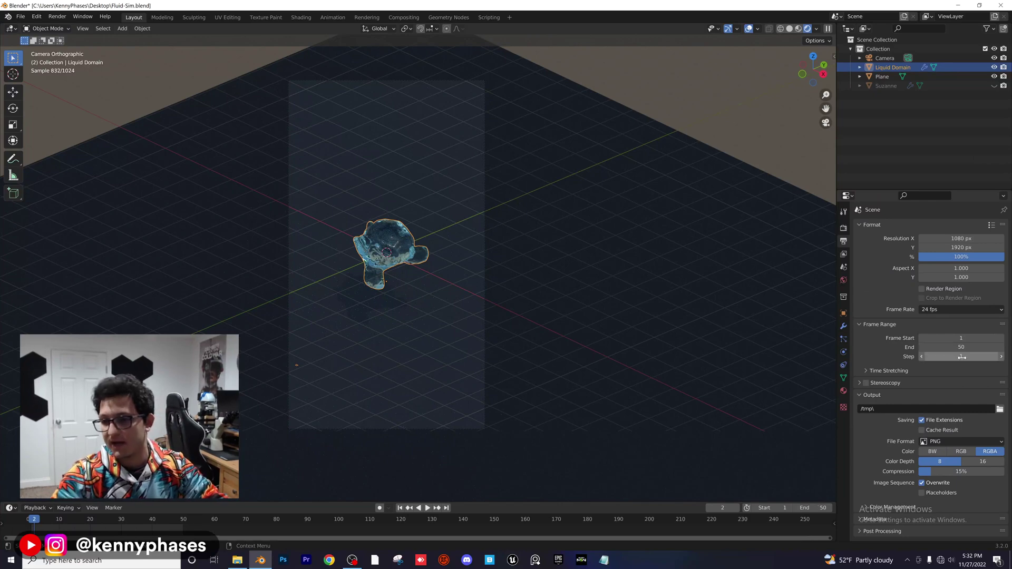
# Step: Play the shortened splash, scrub to around frame 25, and return to frame 1
pyautogui.press('space')
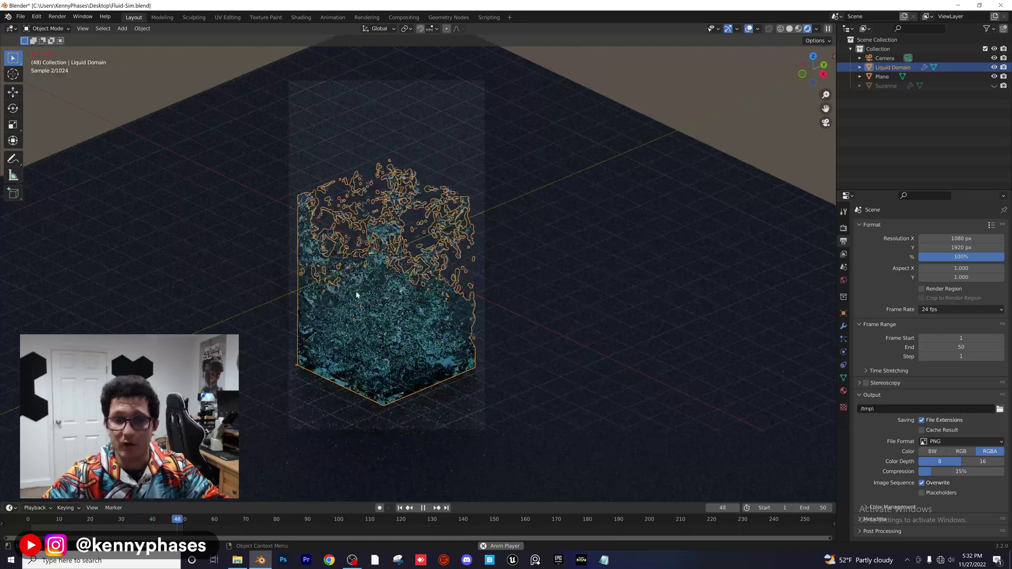
pyautogui.press('space')
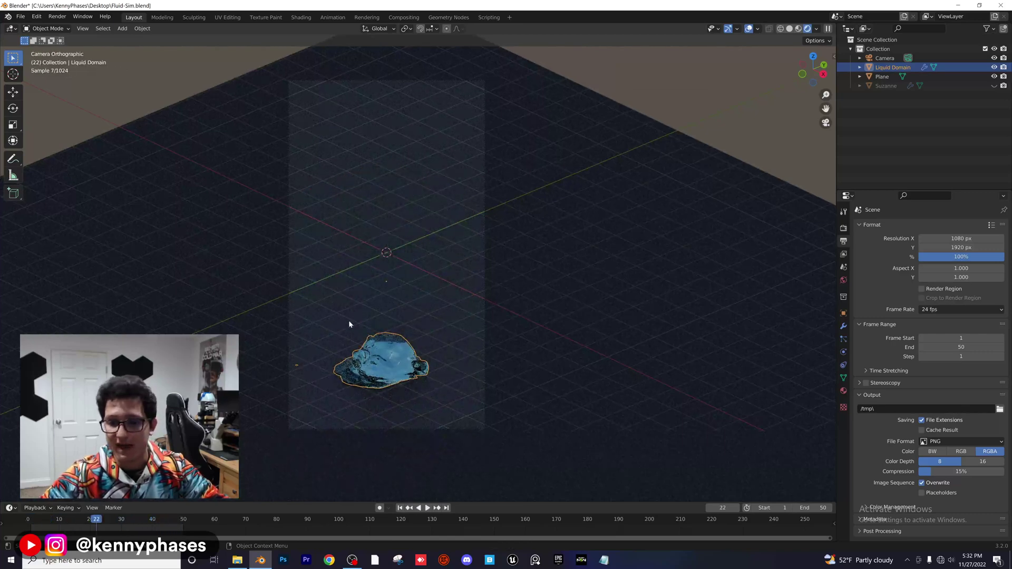
pyautogui.scroll(3, 406, 392)
pyautogui.keyDown('shift'); pyautogui.moveTo(429, 379); pyautogui.dragTo(434, 278, button='middle'); pyautogui.keyUp('shift')
pyautogui.scroll(3, 435, 278)
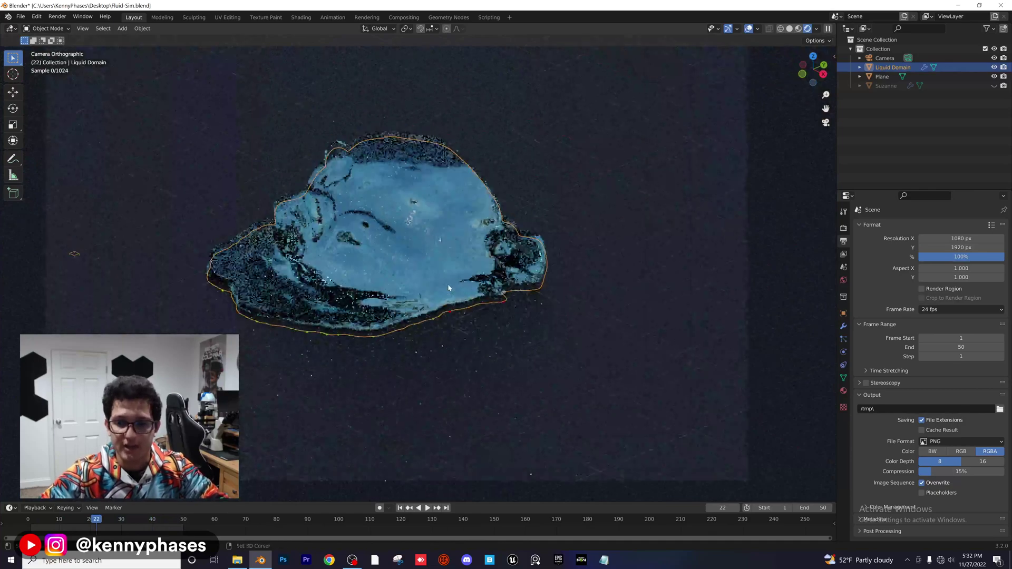
pyautogui.press('space')
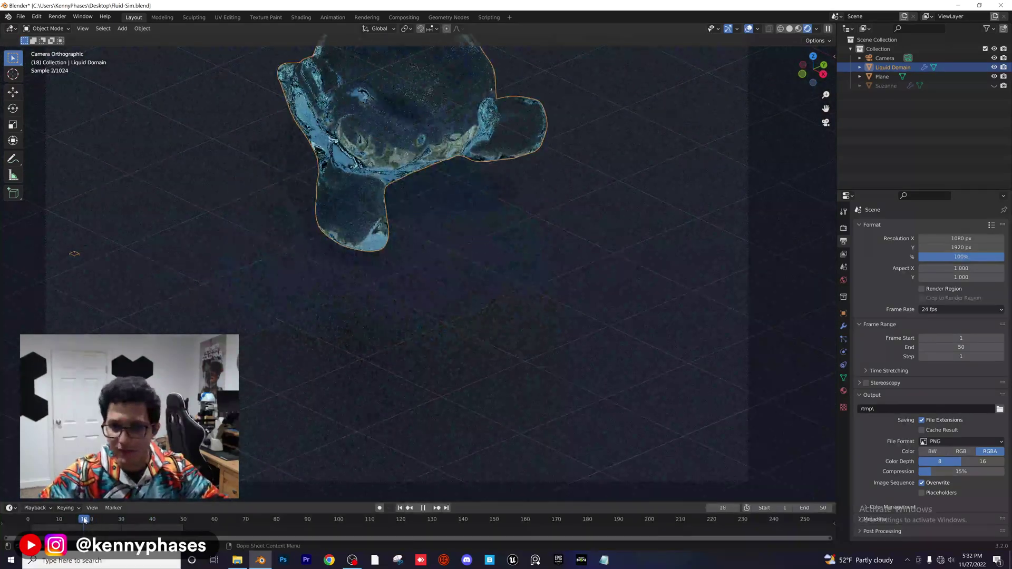
pyautogui.moveTo(91, 522)
pyautogui.mouseDown()
pyautogui.moveTo(110, 522)
pyautogui.moveTo(74, 522)
pyautogui.moveTo(143, 522)
pyautogui.moveTo(103, 523)
pyautogui.mouseUp()
pyautogui.scroll(-8, 489, 266)
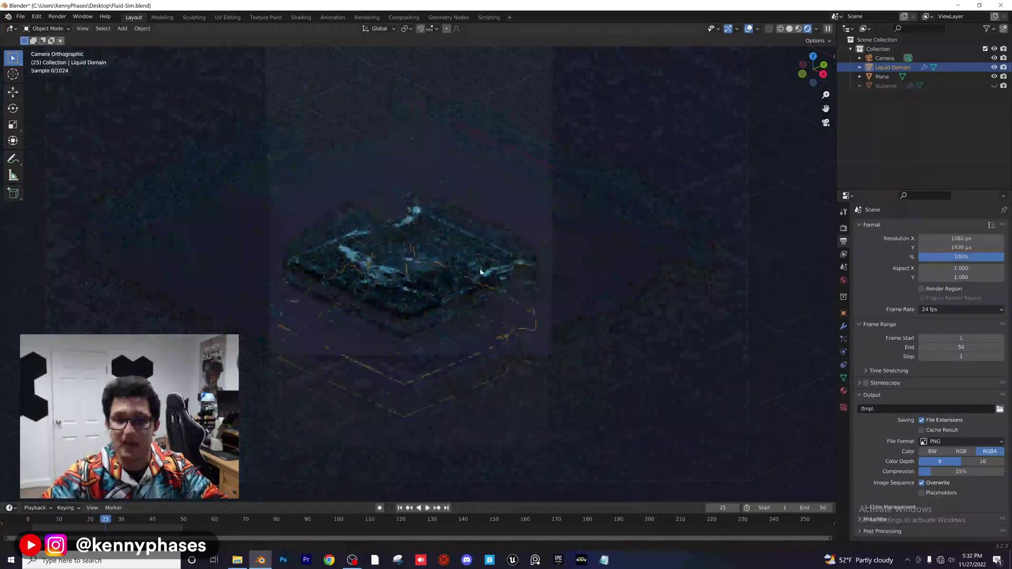
pyautogui.press('space')
pyautogui.keyDown('shift'); pyautogui.scroll(2, 490, 266); pyautogui.keyUp('shift')
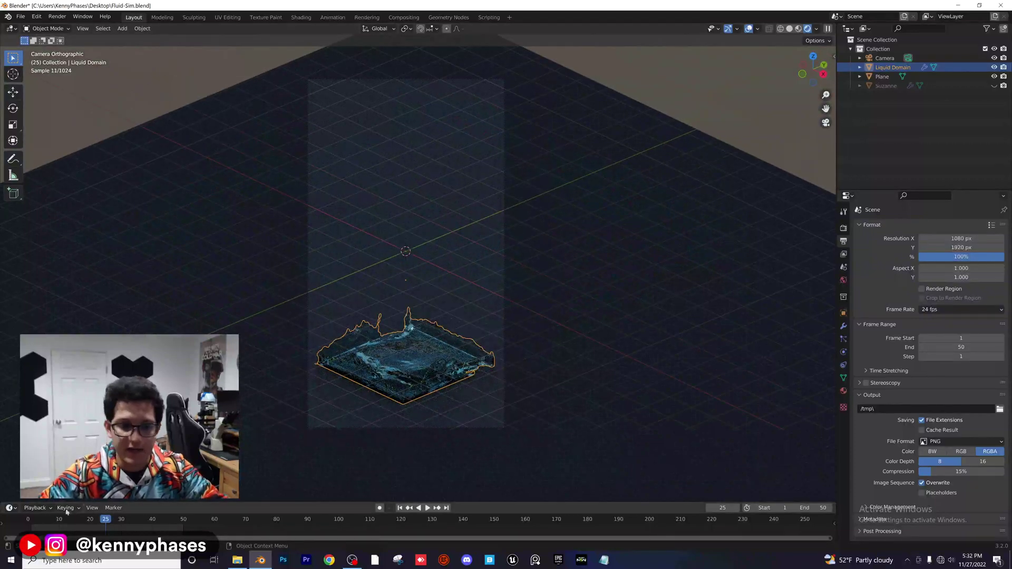
pyautogui.hotkey('shift', 'Left')
# Step: Save, then set Color Management exposure to 0.549 with the High Contrast look
pyautogui.hotkey('ctrl', 's')
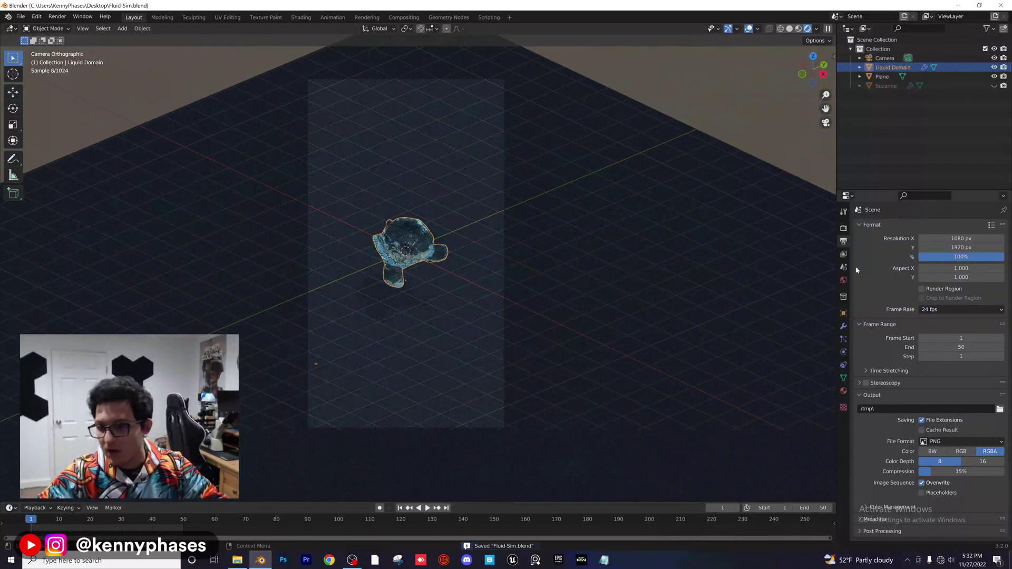
pyautogui.click(843, 227)
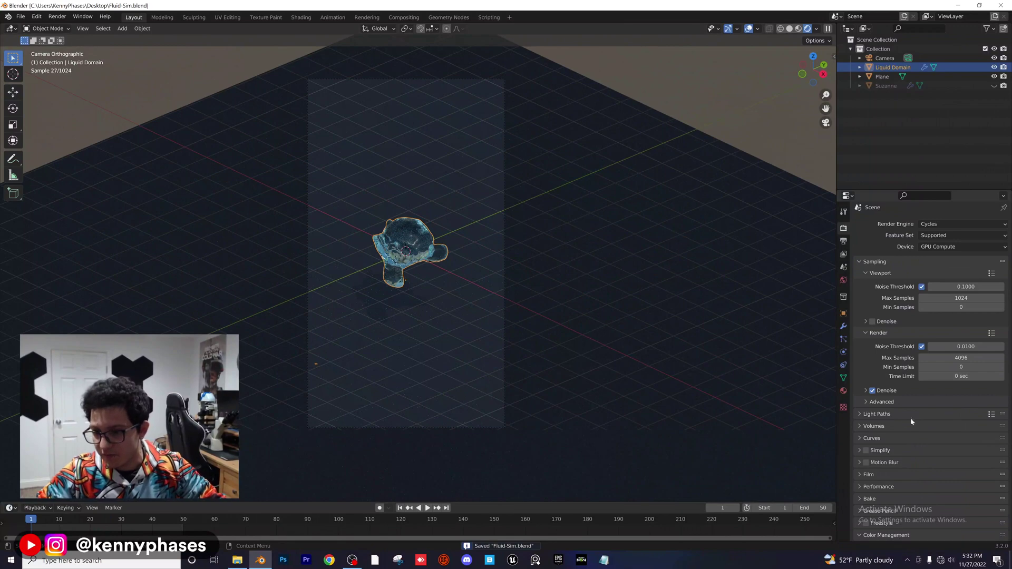
pyautogui.click(886, 535)
pyautogui.scroll(-4, 896, 501)
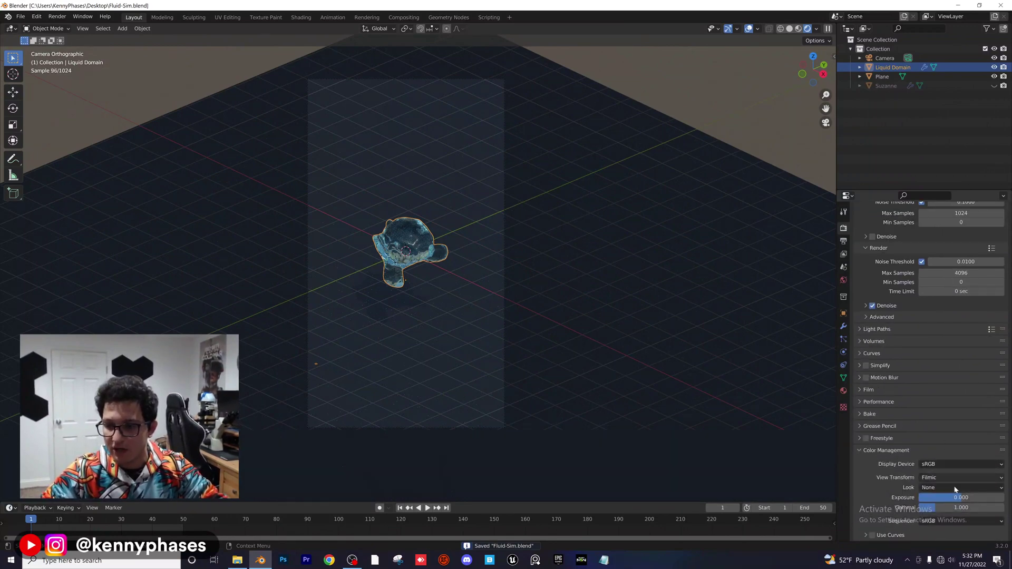
pyautogui.moveTo(955, 498); pyautogui.dragTo(981, 498)
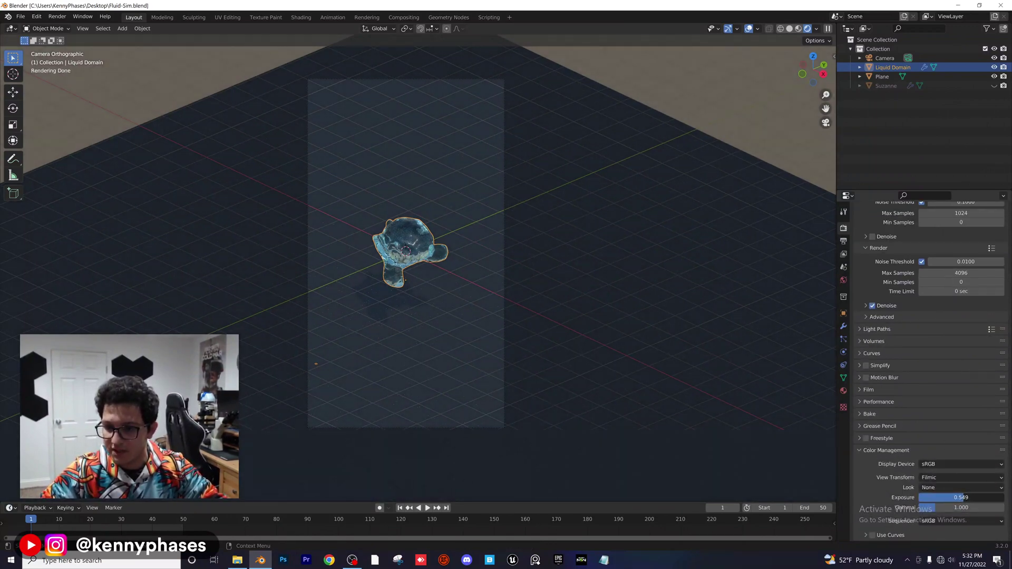
pyautogui.click(938, 486)
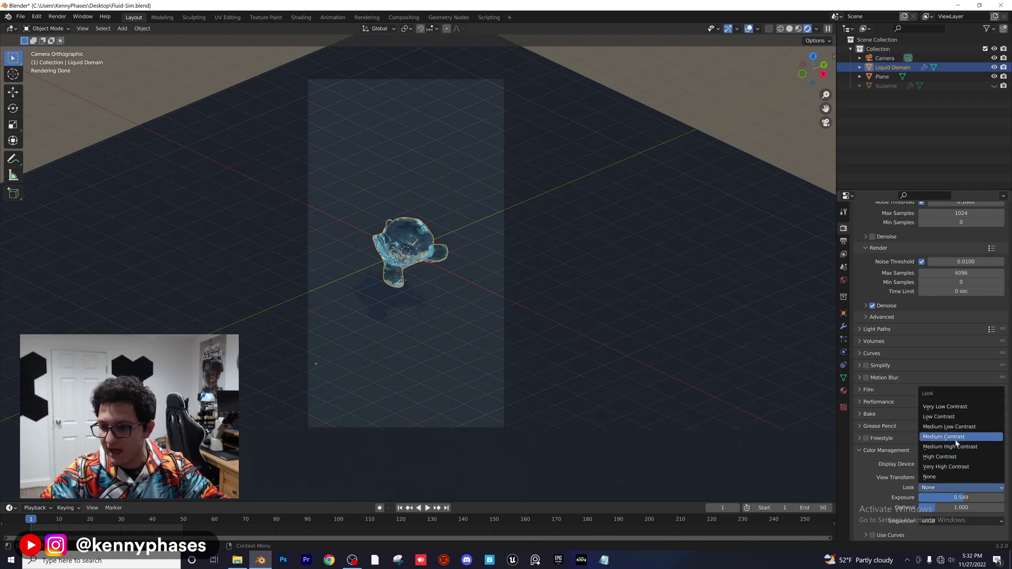
pyautogui.click(956, 438)
pyautogui.click(958, 489)
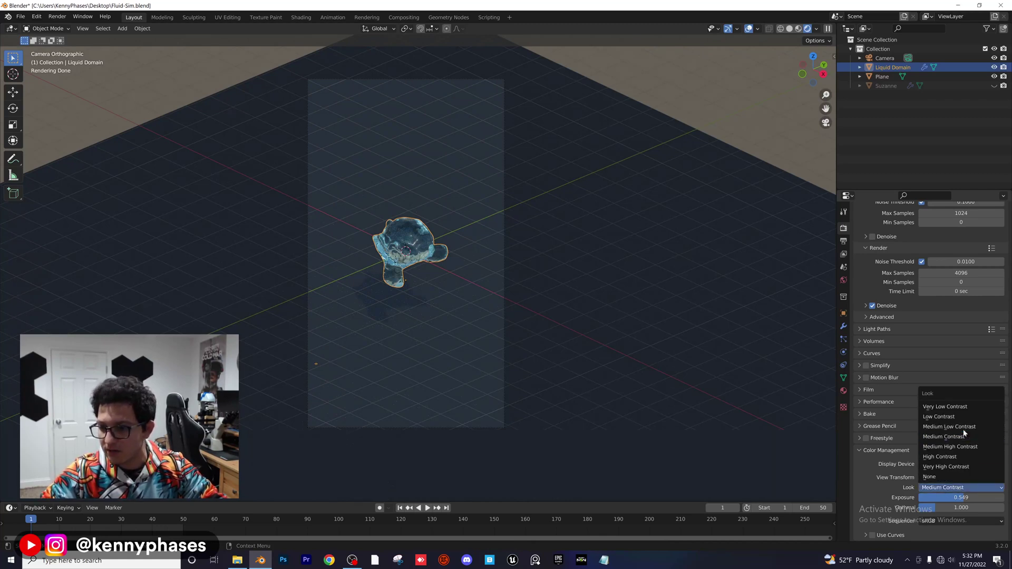
pyautogui.click(944, 456)
pyautogui.scroll(4, 427, 274)
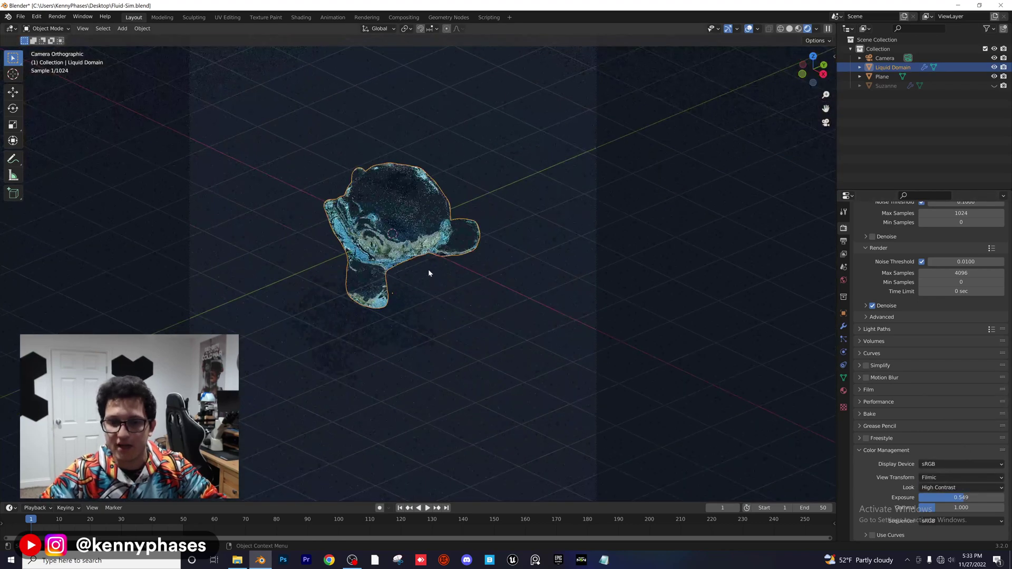
pyautogui.press('space')
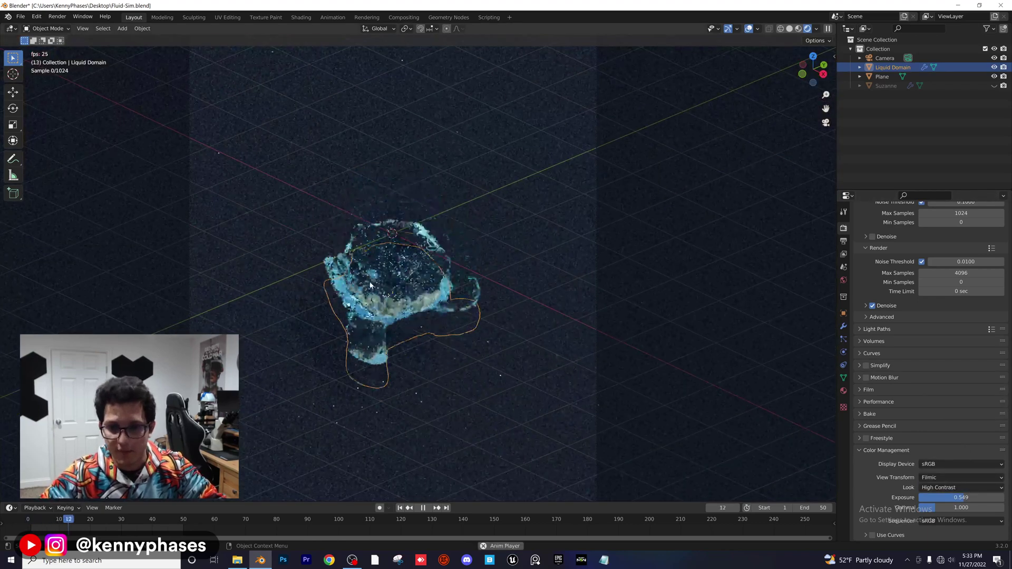
pyautogui.press('space')
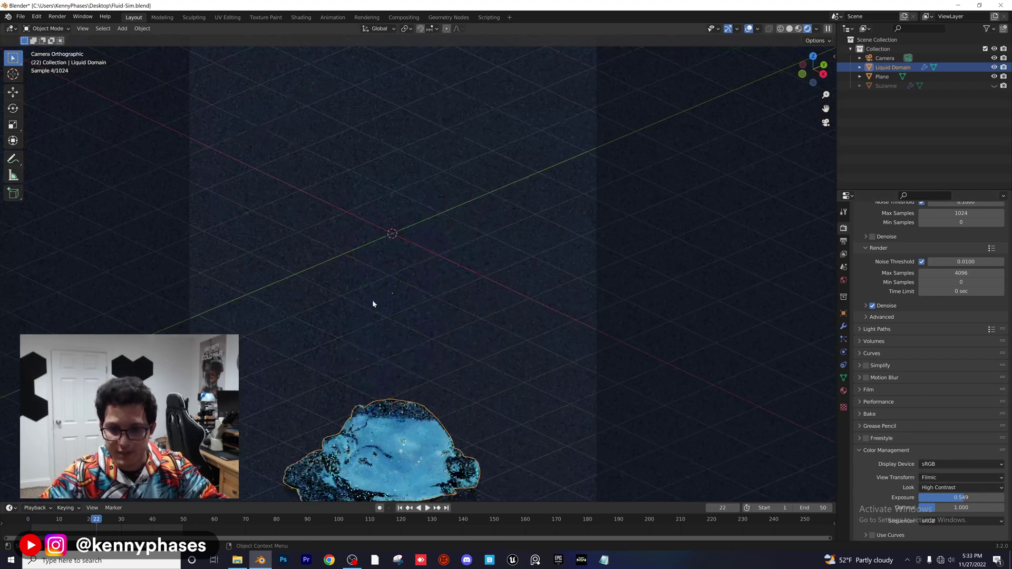
pyautogui.scroll(3, 372, 300)
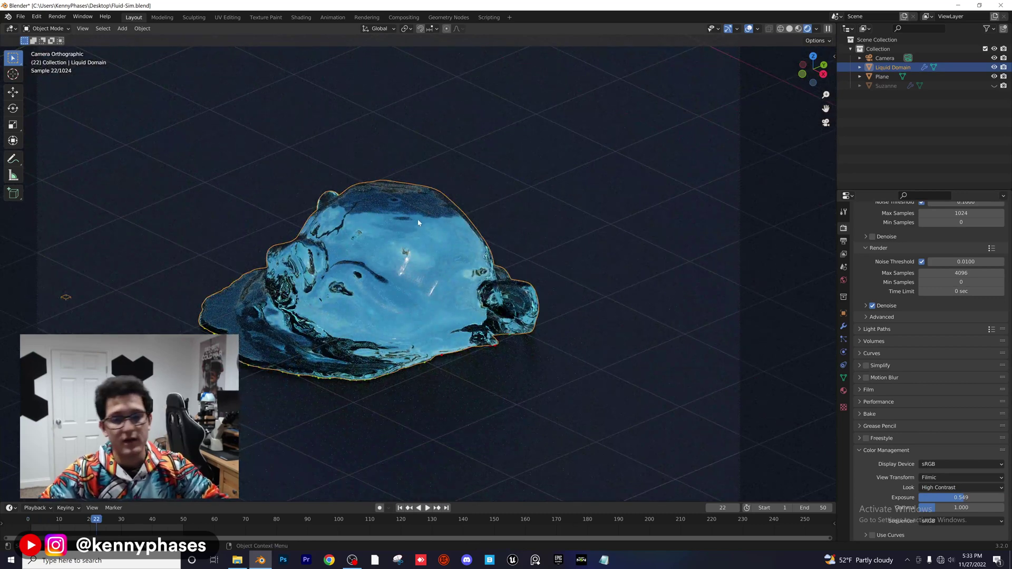
pyautogui.scroll(-5, 417, 219)
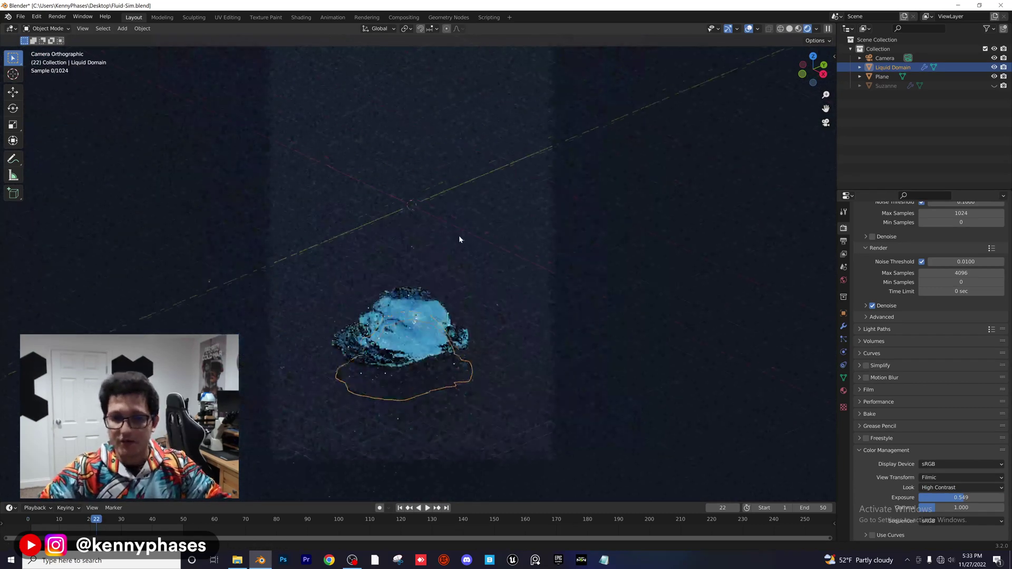
pyautogui.scroll(-2, 464, 232)
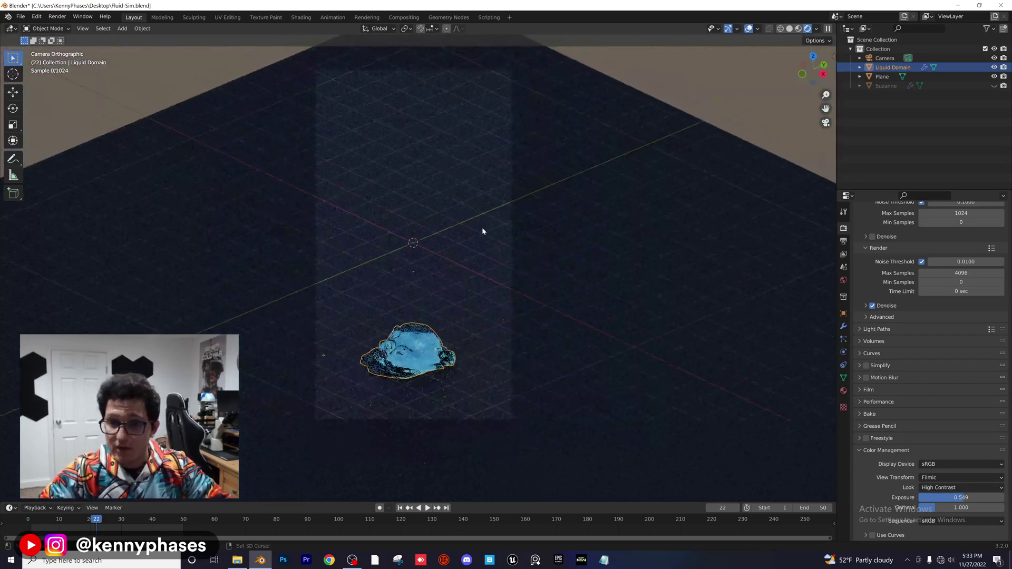
pyautogui.hotkey('shift', 'Left')
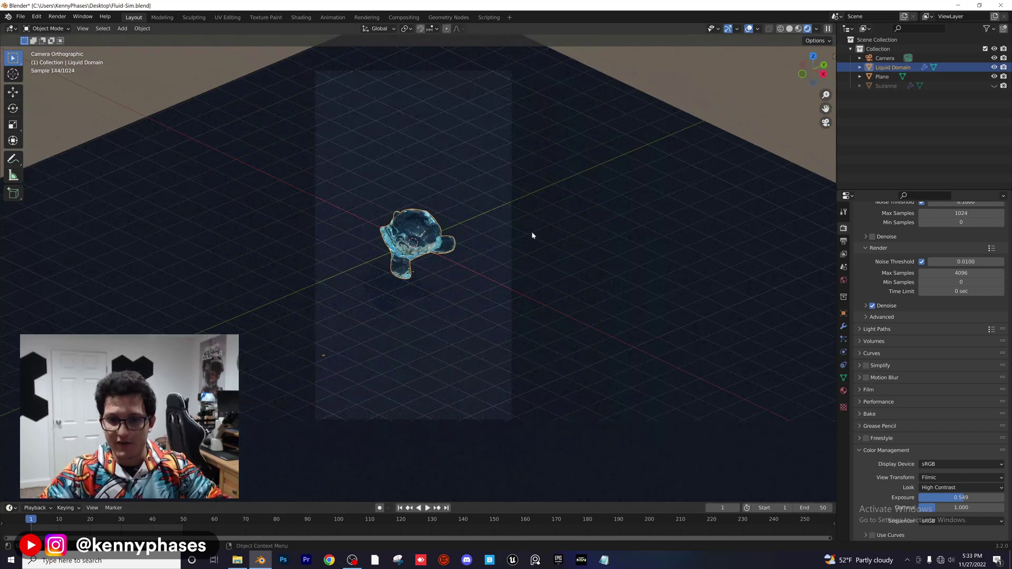
pyautogui.scroll(1, 428, 271)
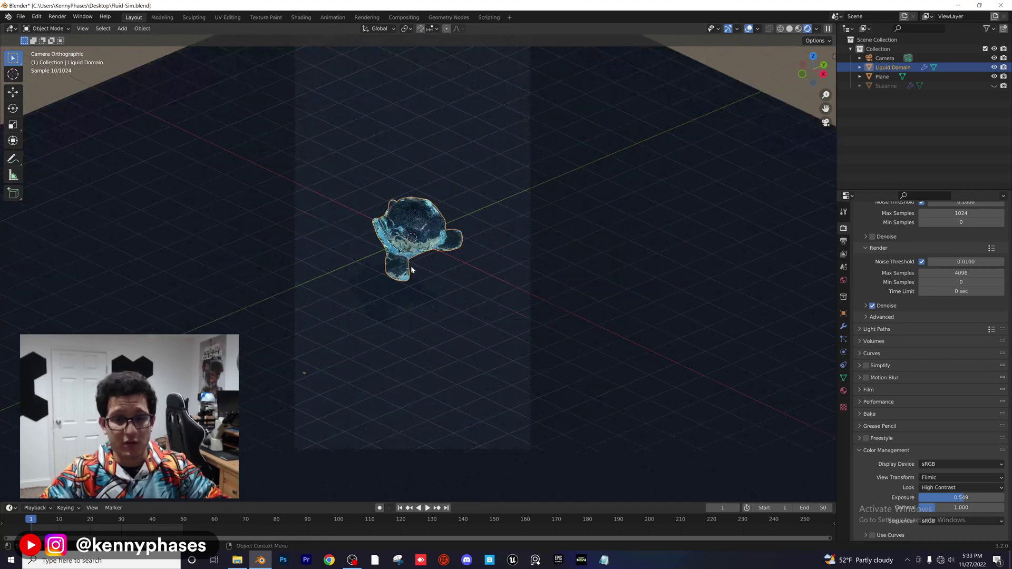
pyautogui.scroll(4, 922, 310)
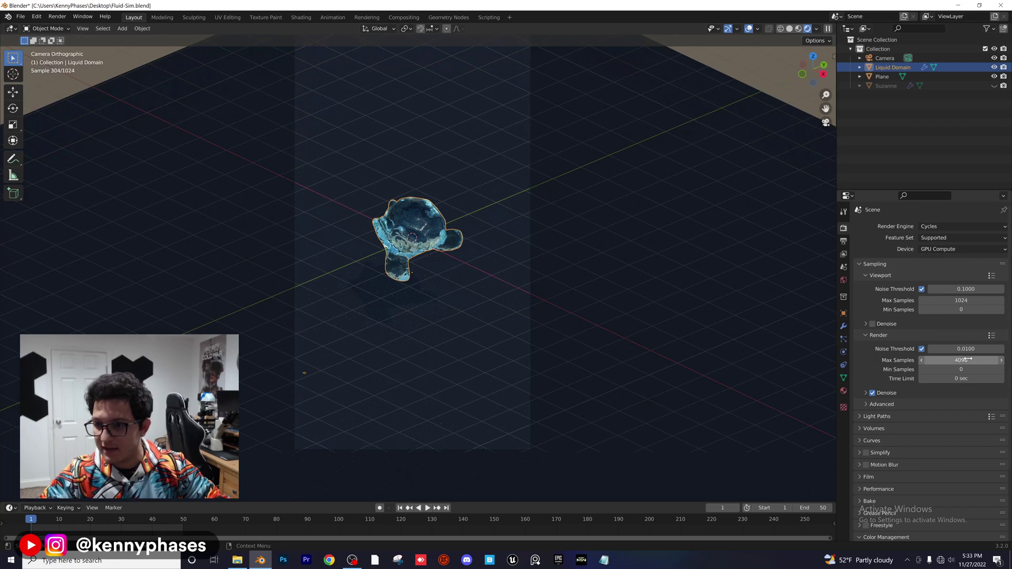
# Step: Set final render Max Samples to 150, save, and expand the Denoise settings
pyautogui.click(967, 361)
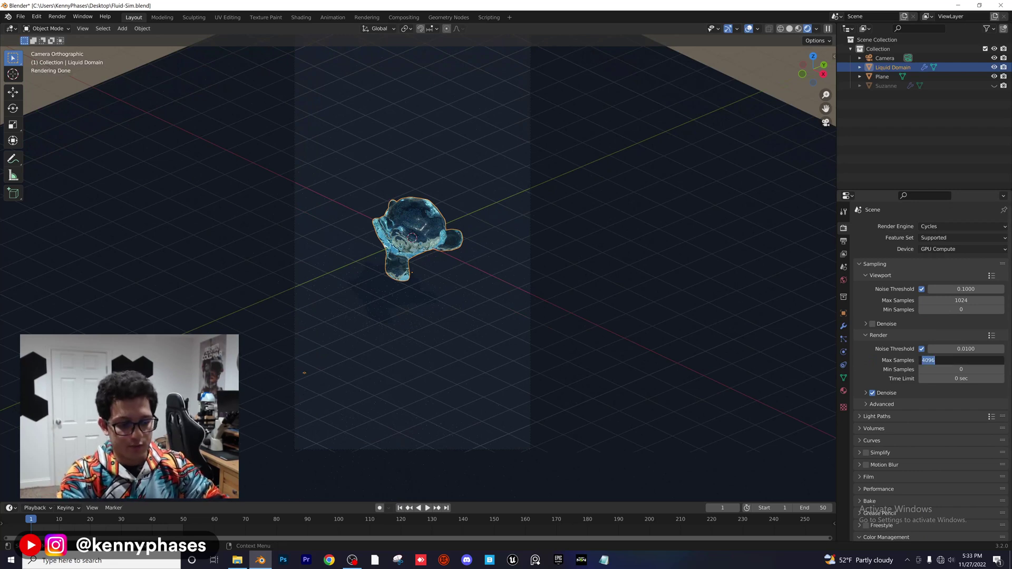
pyautogui.write('150')
pyautogui.press('Return')
pyautogui.hotkey('ctrl', 's')
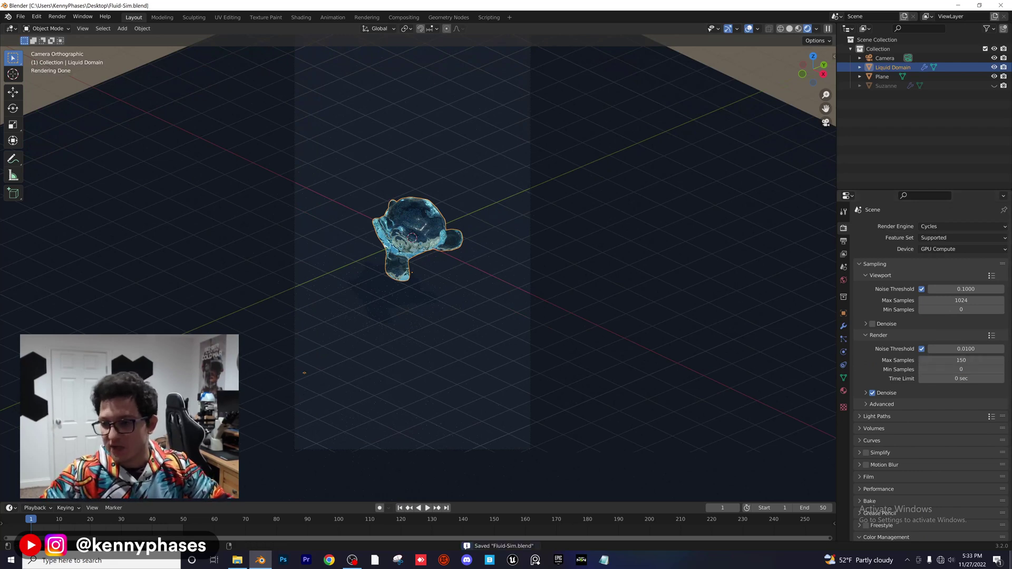
pyautogui.click(866, 394)
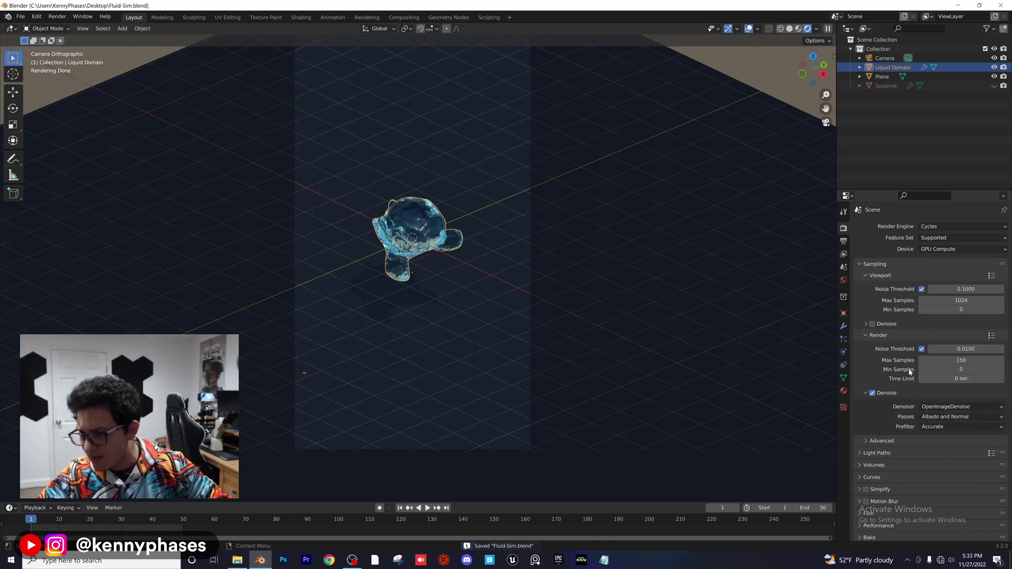
pyautogui.scroll(-5, 901, 369)
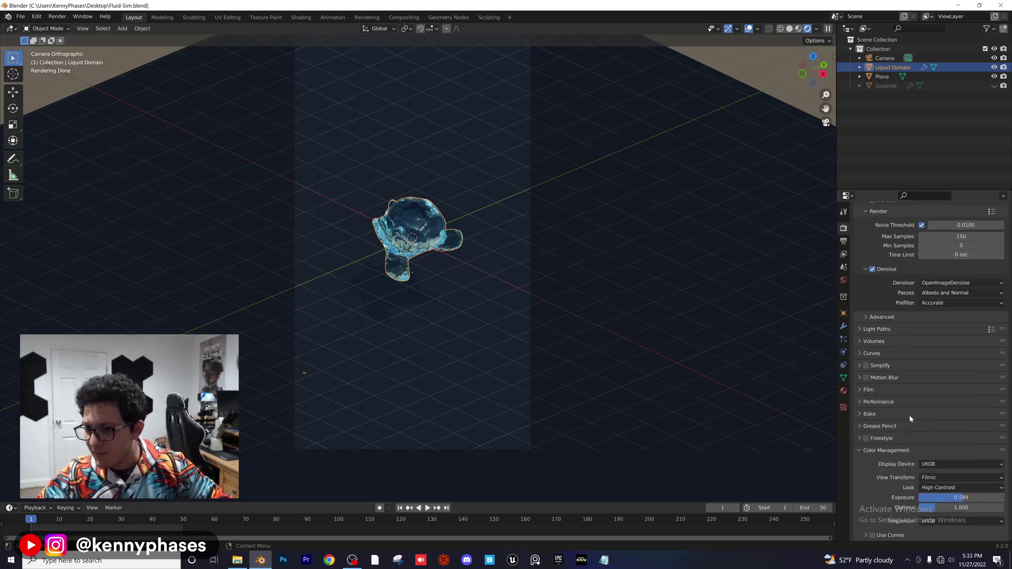
pyautogui.scroll(3, 896, 452)
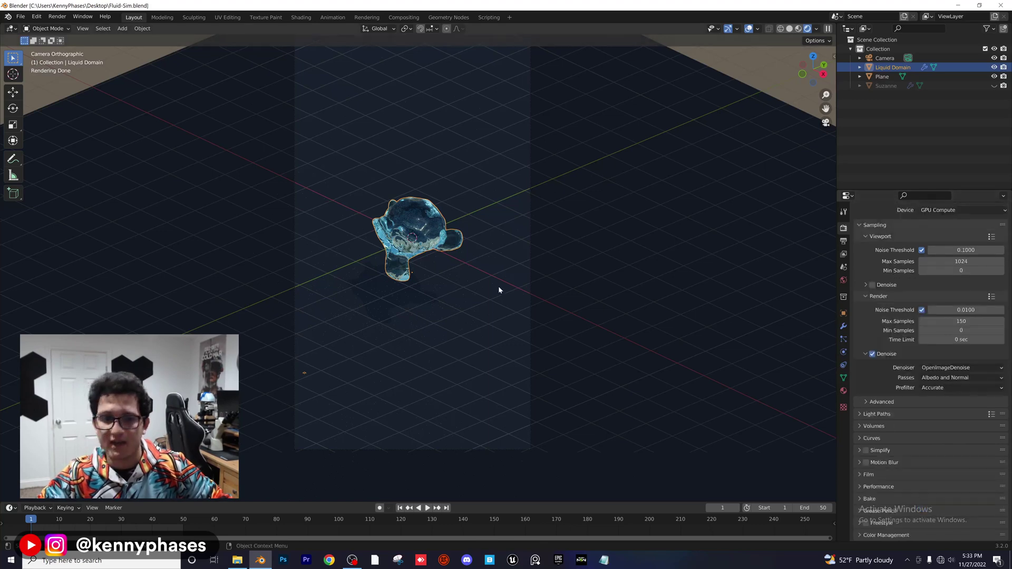
pyautogui.scroll(-2, 500, 253)
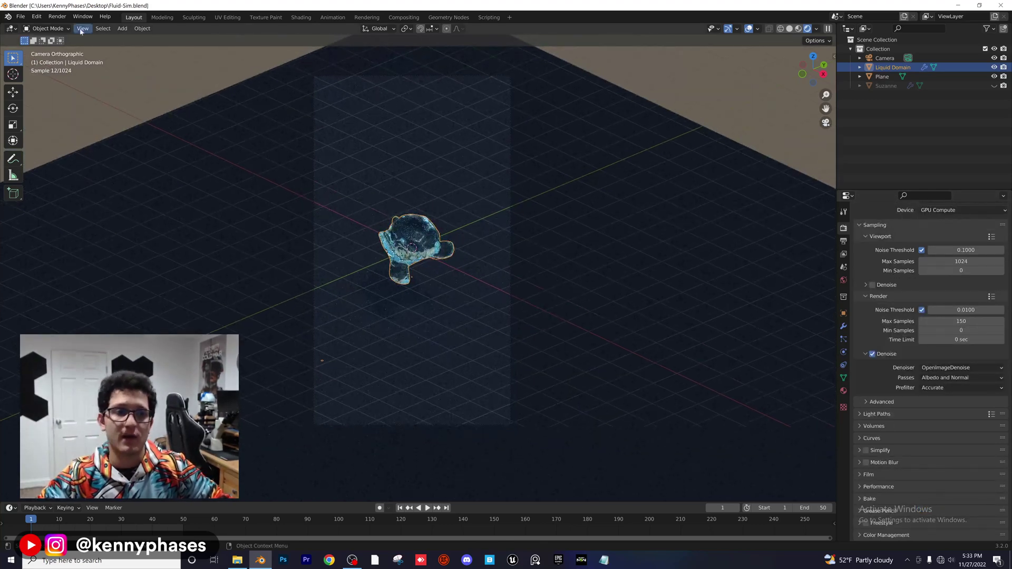
pyautogui.click(57, 16)
pyautogui.click(65, 29)
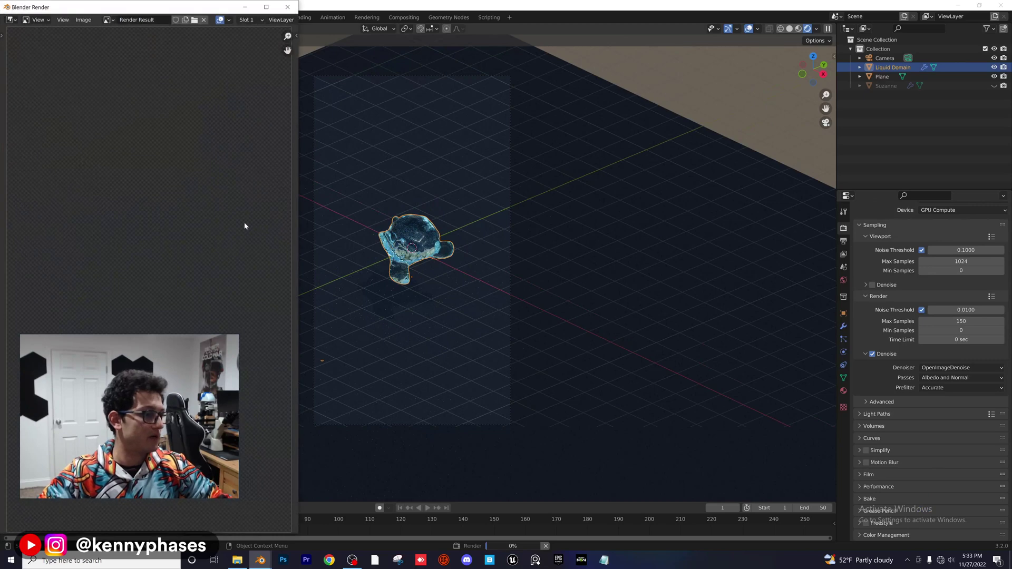
pyautogui.moveTo(208, 9); pyautogui.dragTo(254, 11)
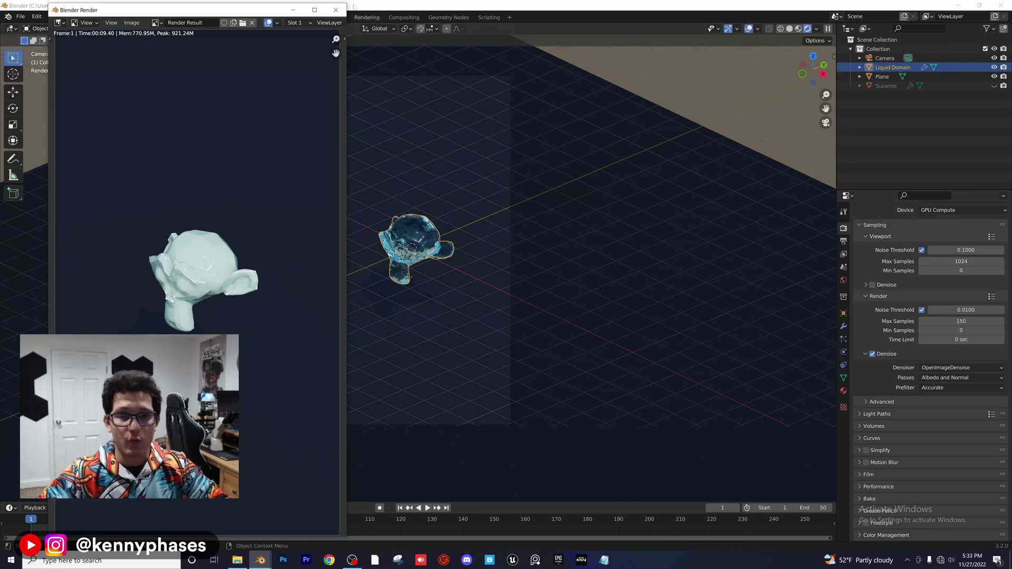
pyautogui.click(336, 10)
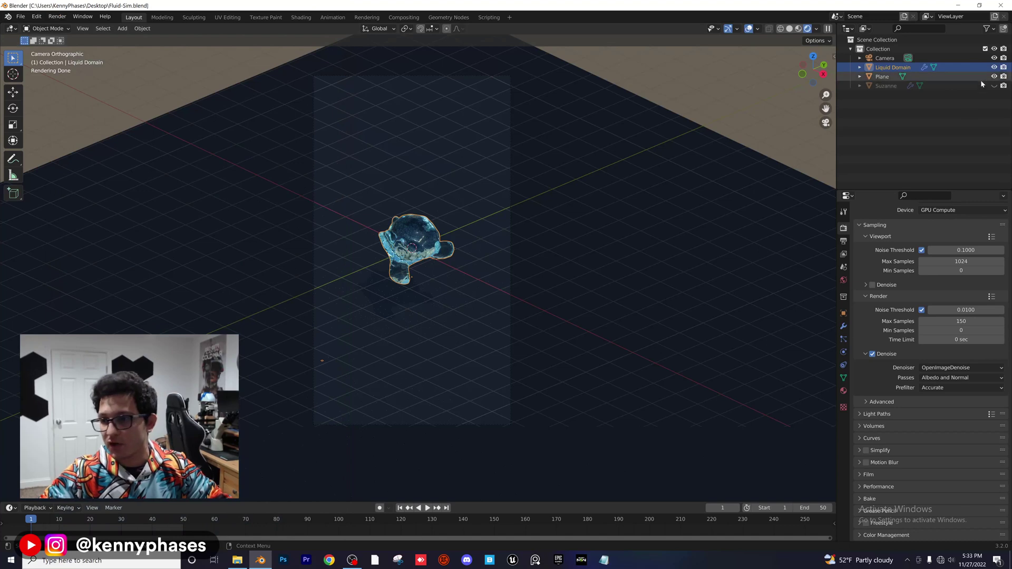
# Step: Exclude Suzanne from rendering, save, and render a still image of frame 1
pyautogui.click(1004, 86)
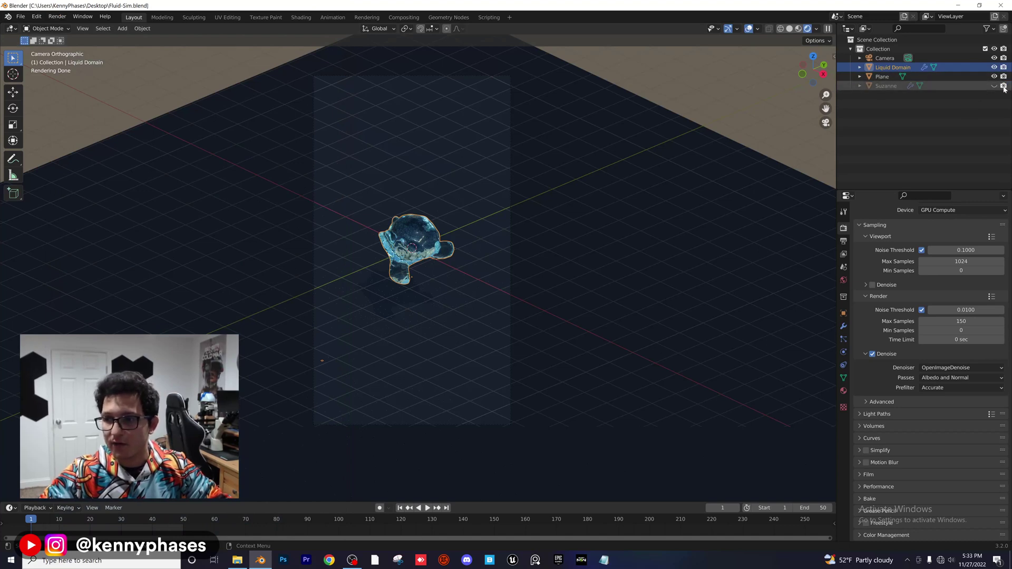
pyautogui.hotkey('ctrl', 's')
pyautogui.click(57, 16)
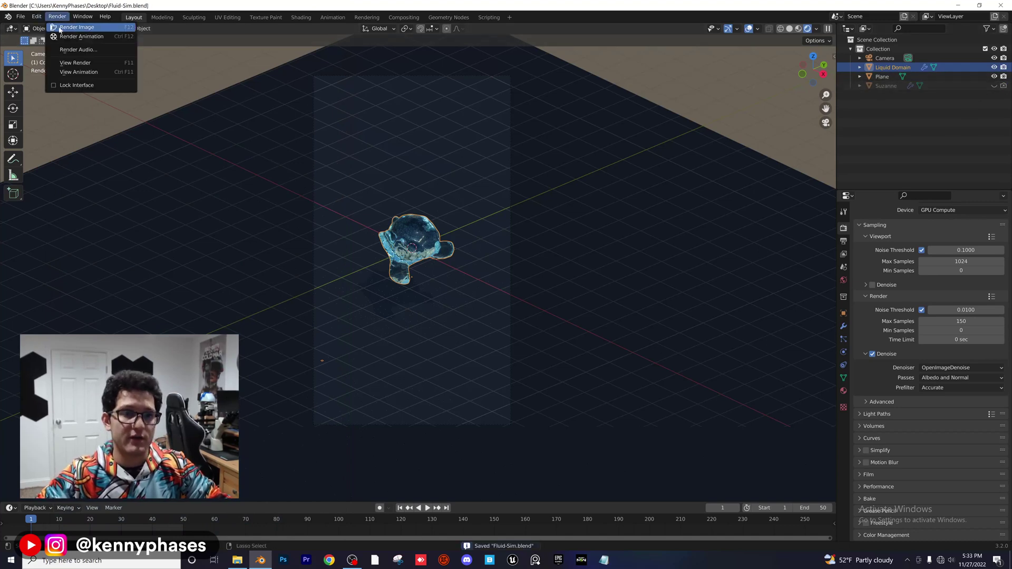
pyautogui.click(64, 29)
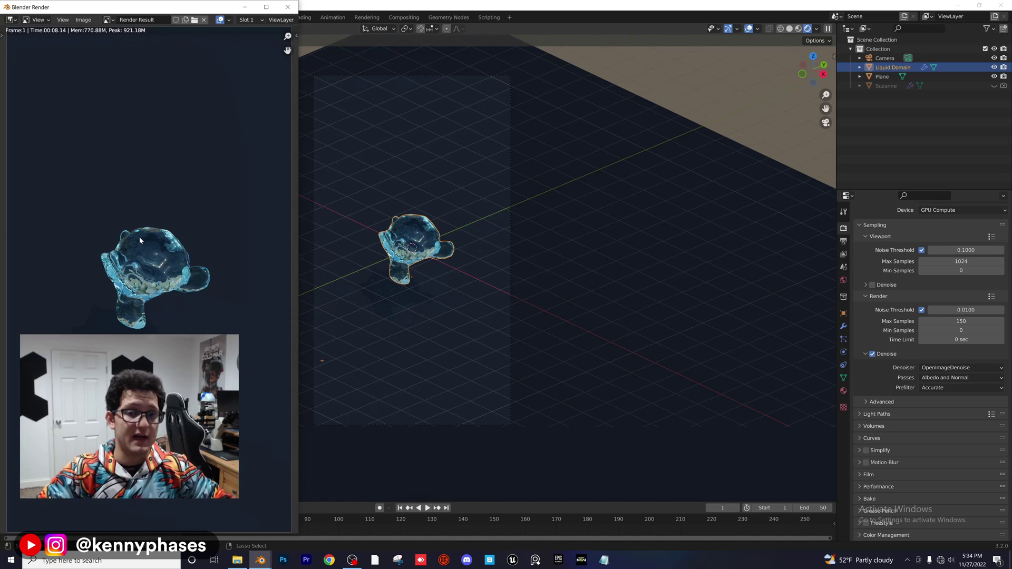
pyautogui.scroll(-1, 141, 239)
pyautogui.scroll(1, 141, 243)
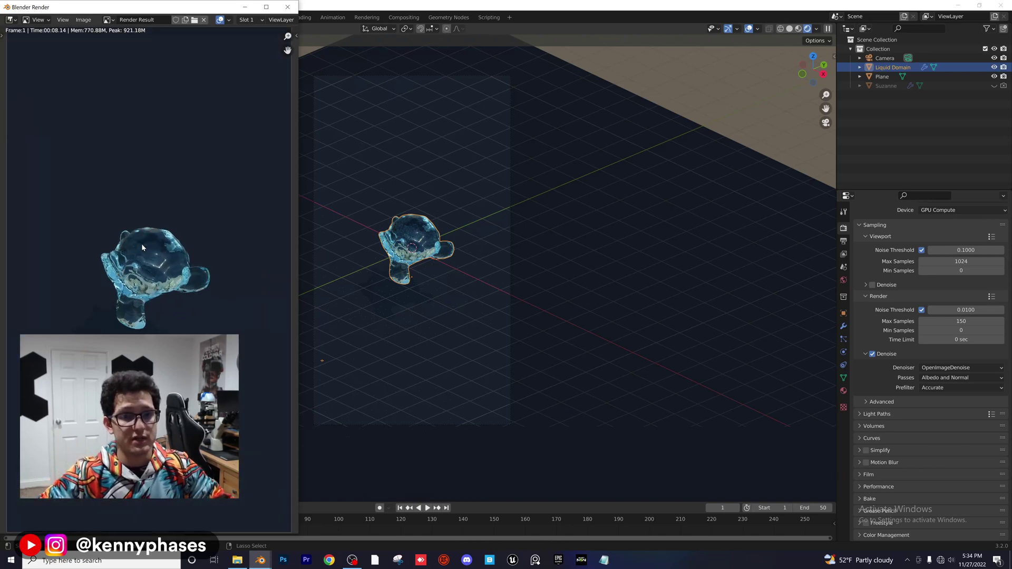
pyautogui.moveTo(357, 202); pyautogui.dragTo(420, 202)
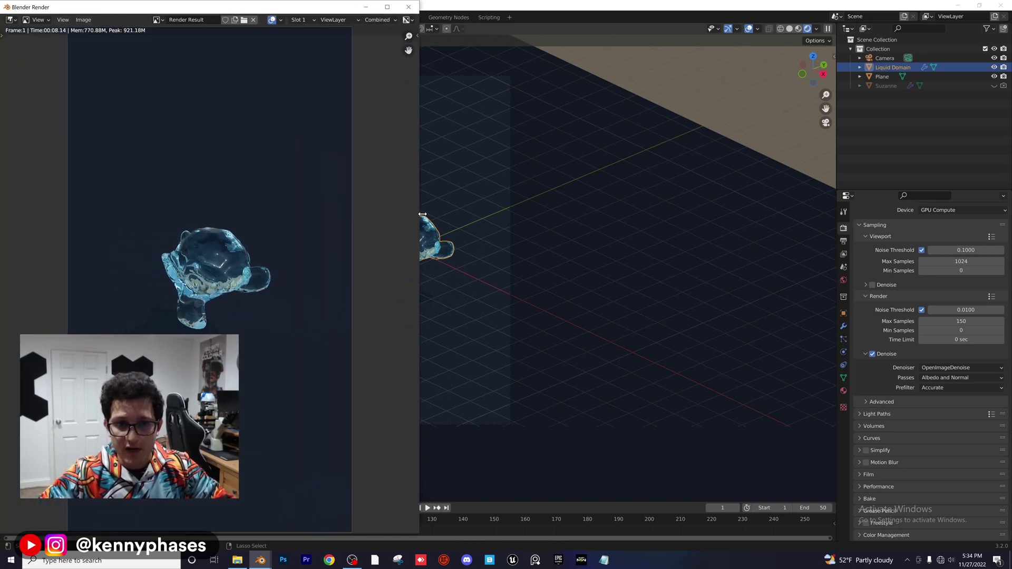
pyautogui.scroll(-1, 235, 256)
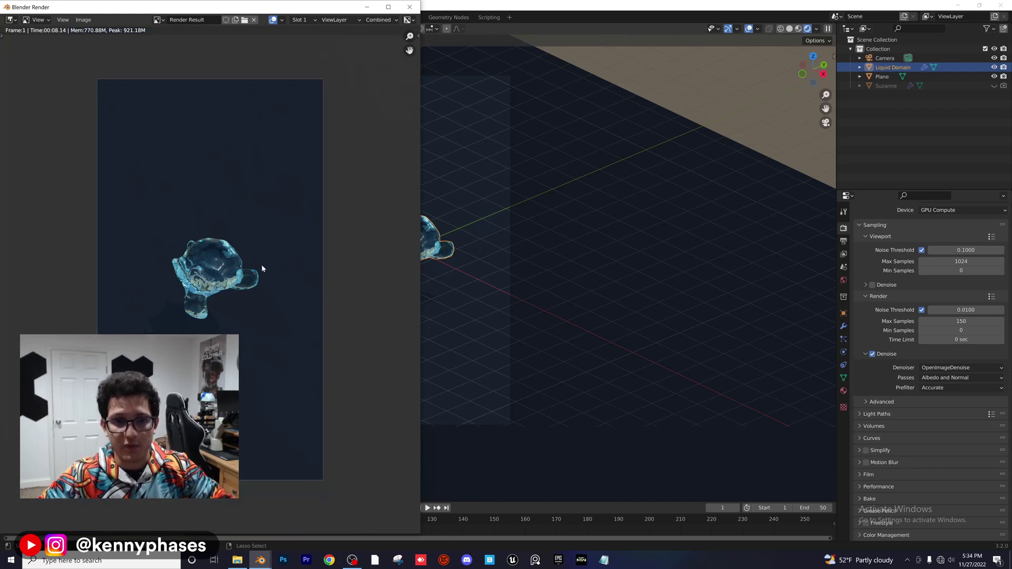
# Step: Browse for the output location and create an Exported-Frames folder on the Desktop
pyautogui.click(420, 9)
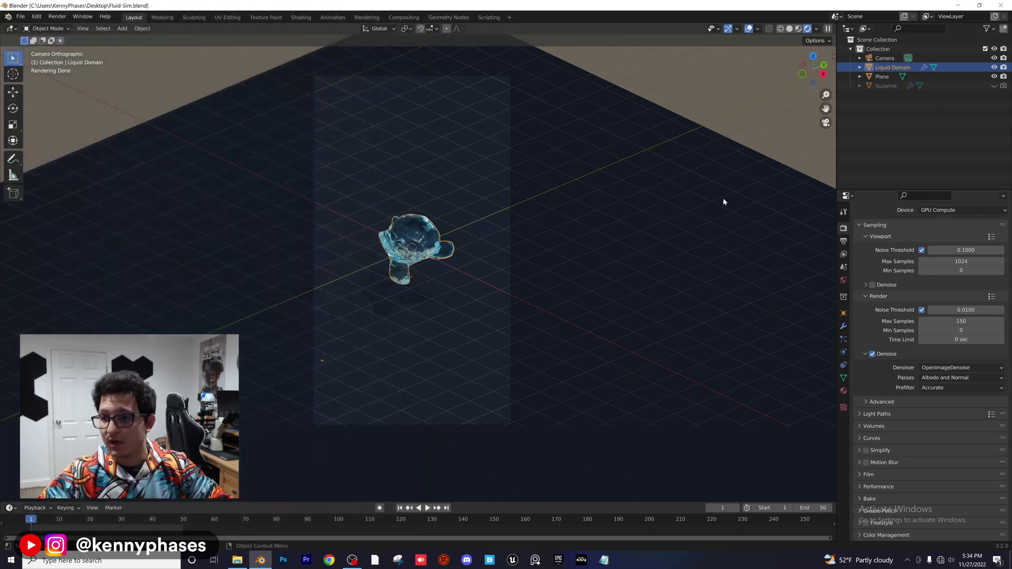
pyautogui.click(843, 241)
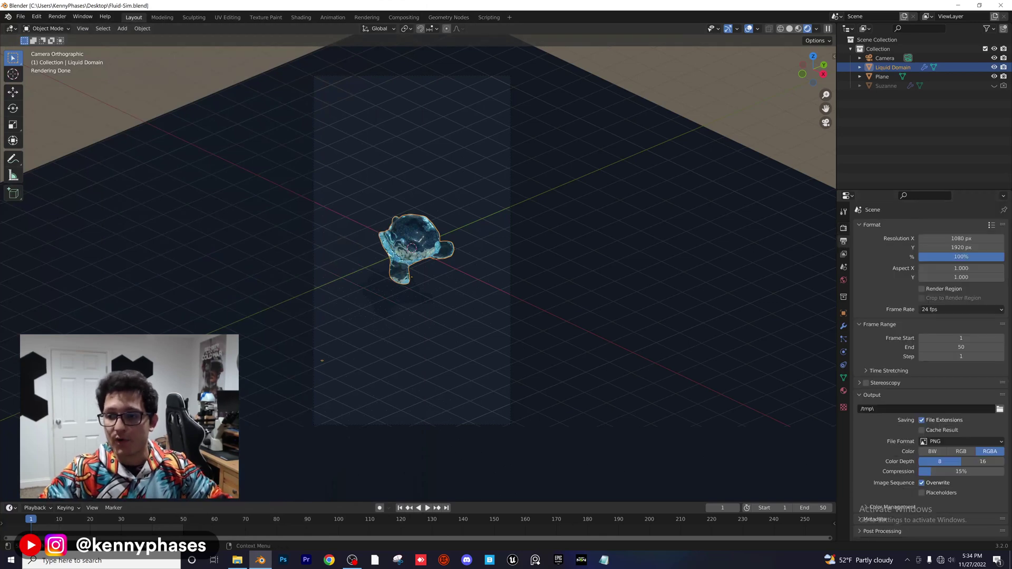
pyautogui.click(872, 395)
pyautogui.click(872, 396)
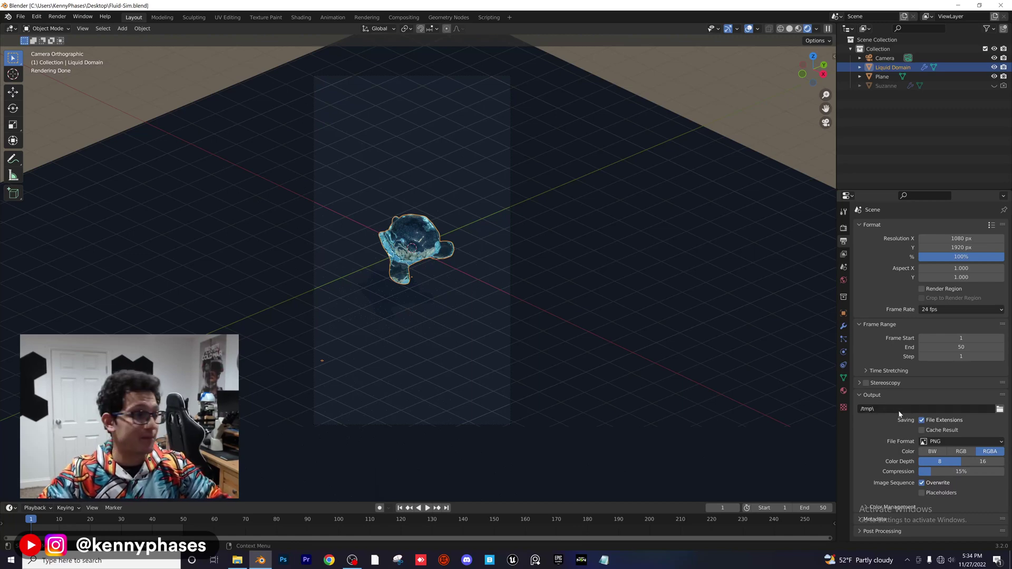
pyautogui.click(999, 410)
pyautogui.click(232, 201)
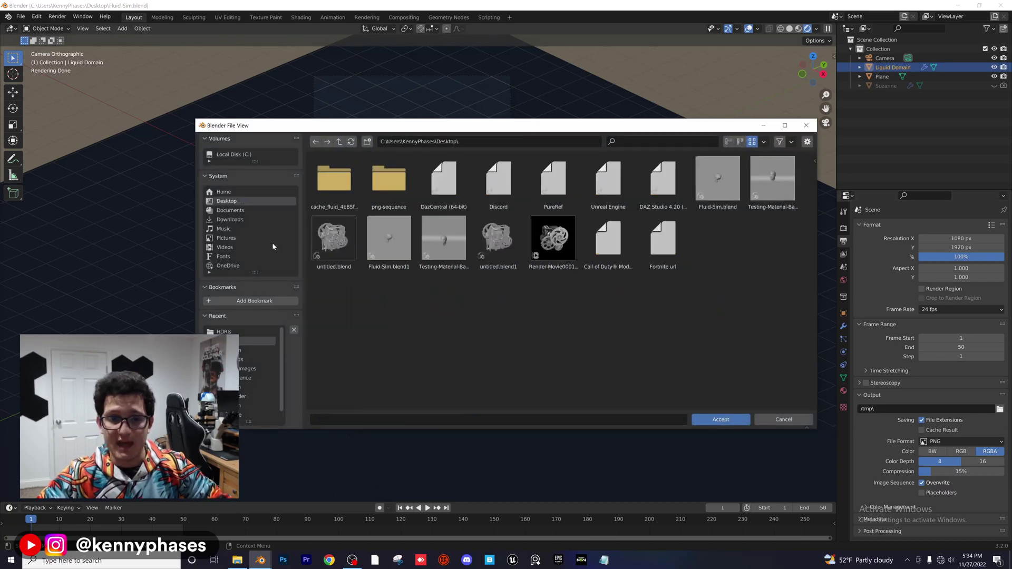
pyautogui.click(368, 141)
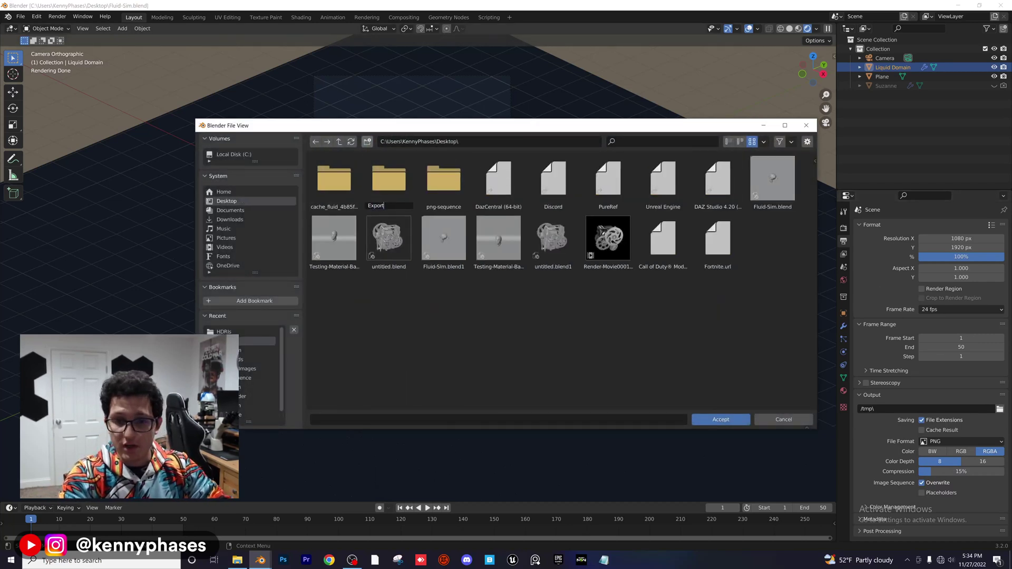
pyautogui.write('Exported-Fram')
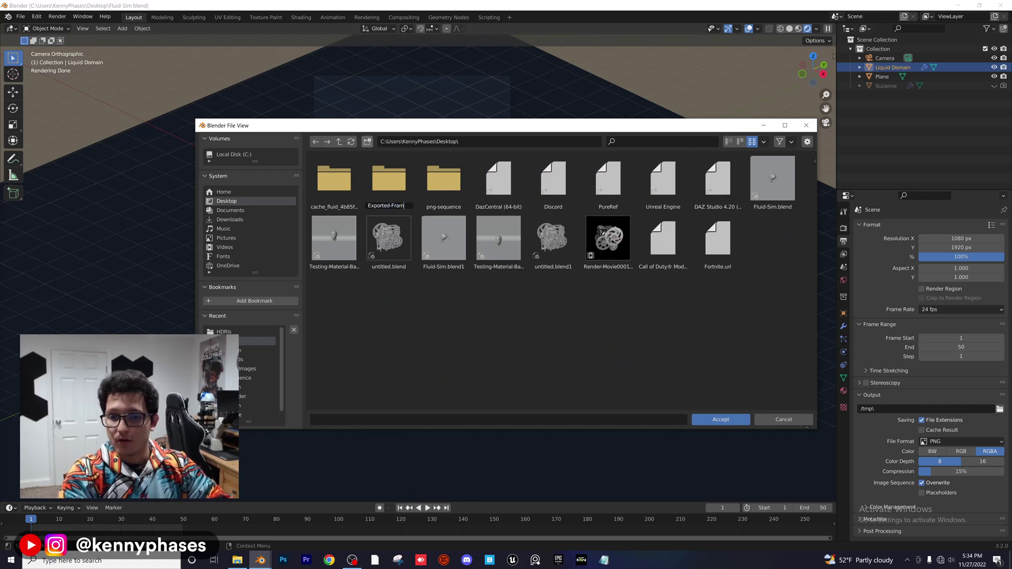
pyautogui.write('es')
pyautogui.press('Return')
pyautogui.doubleClick(382, 186)
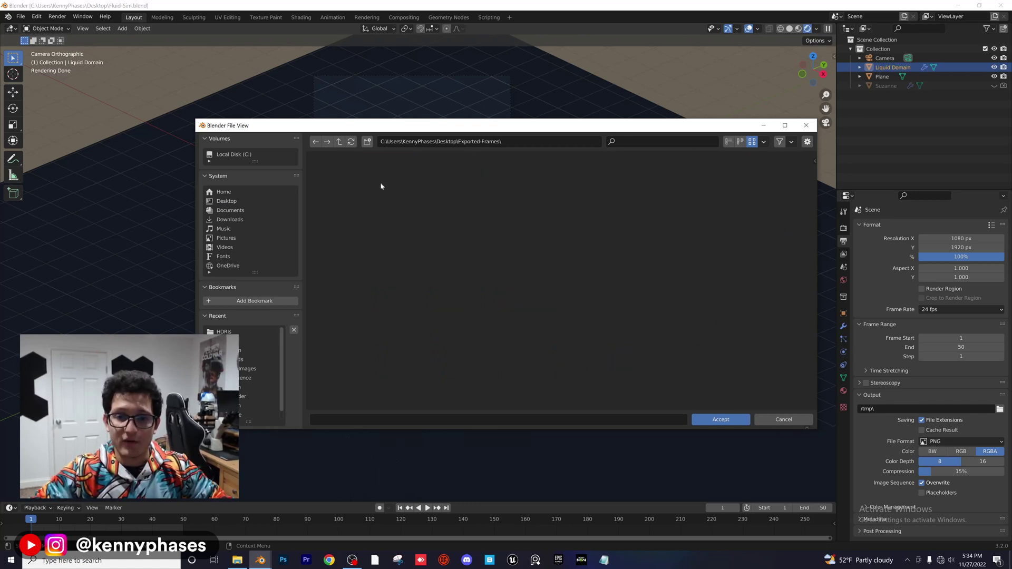
# Step: Name the output file Suzanne-Fluid-Object and accept the path
pyautogui.click(376, 418)
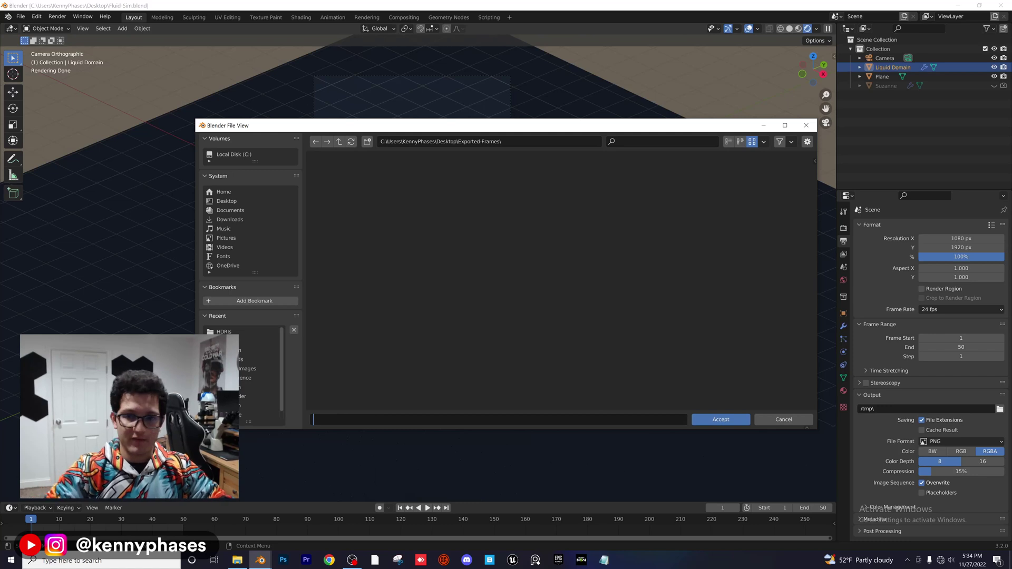
pyautogui.write('Suzan')
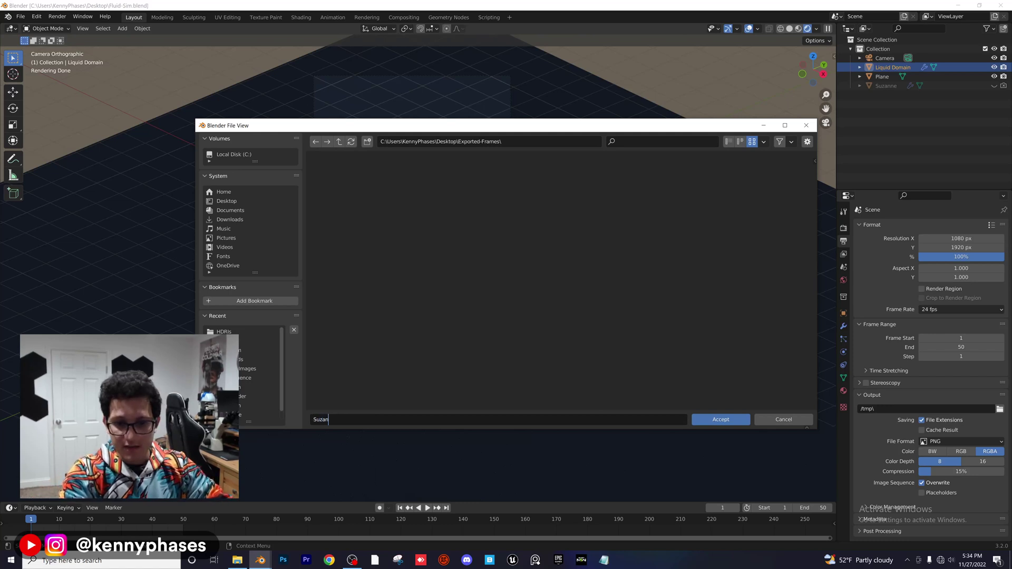
pyautogui.write('ne-Fluid')
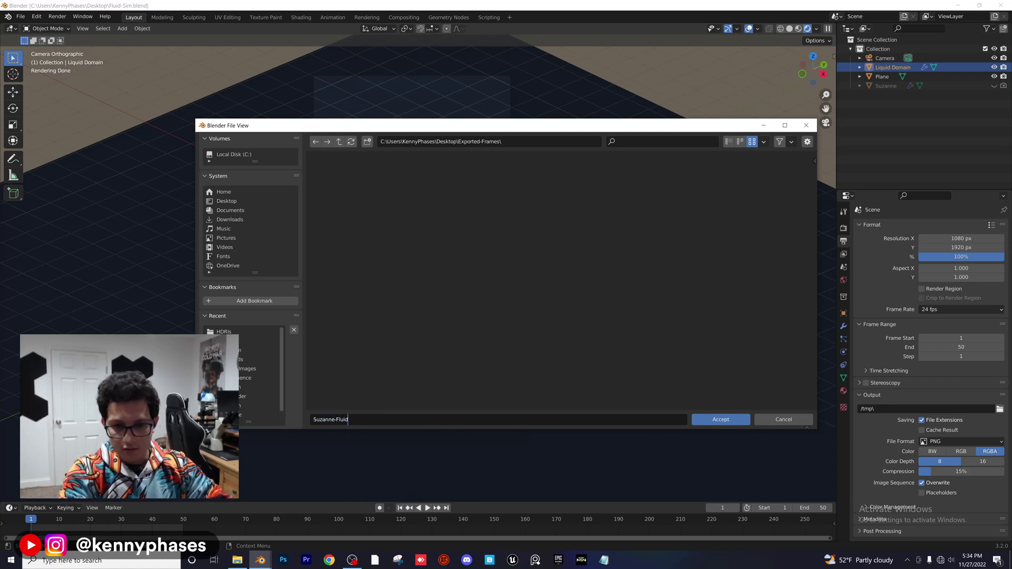
pyautogui.write('-Object')
pyautogui.press('Return')
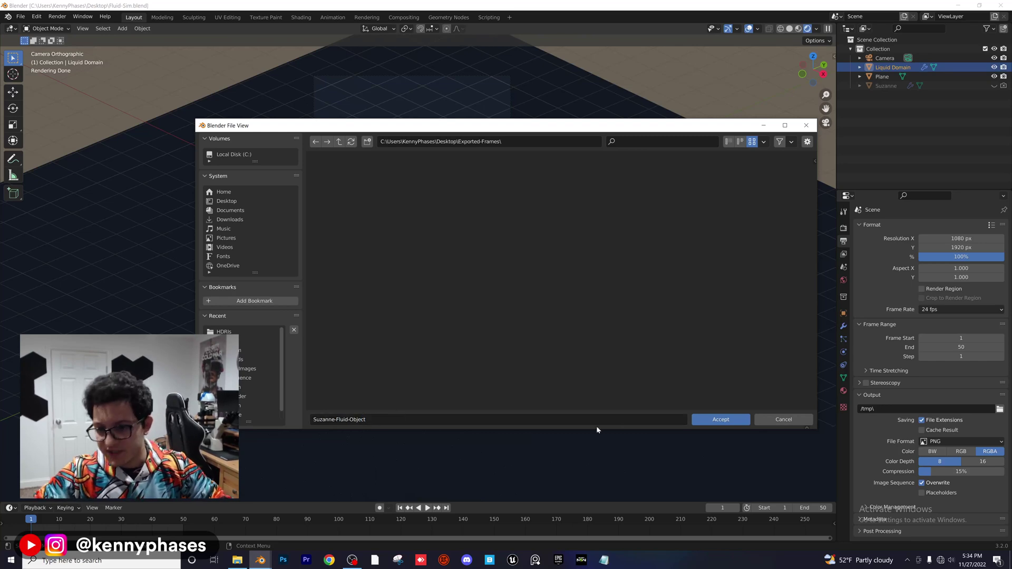
pyautogui.click(720, 420)
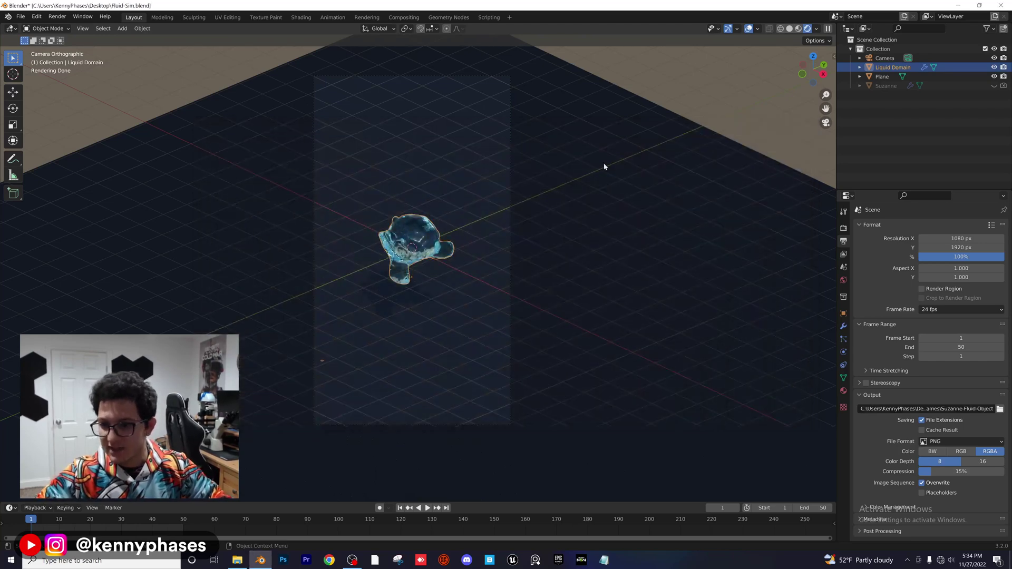
# Step: Render the animation and stop the splash playback at frame 30
pyautogui.click(56, 16)
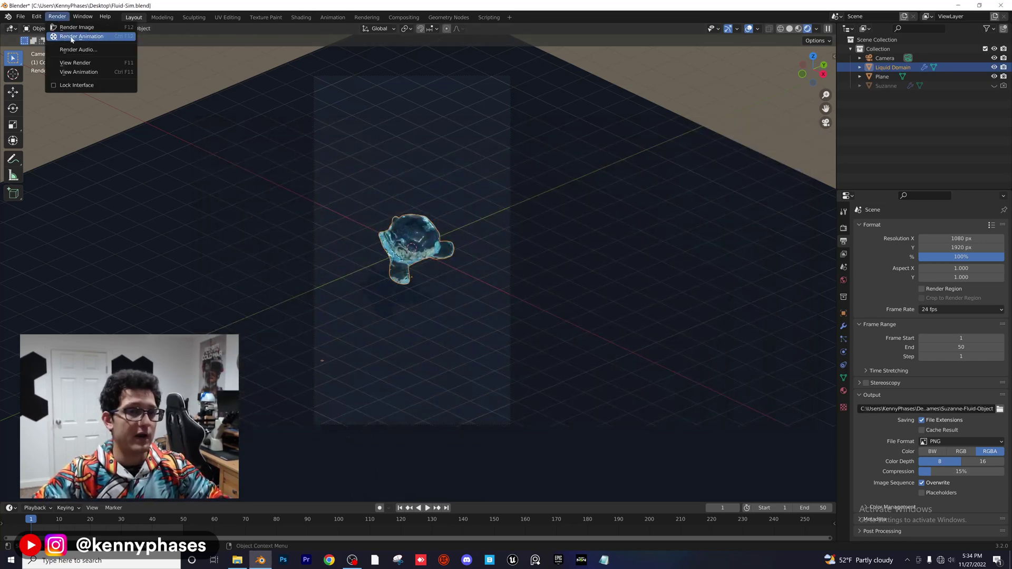
pyautogui.click(59, 38)
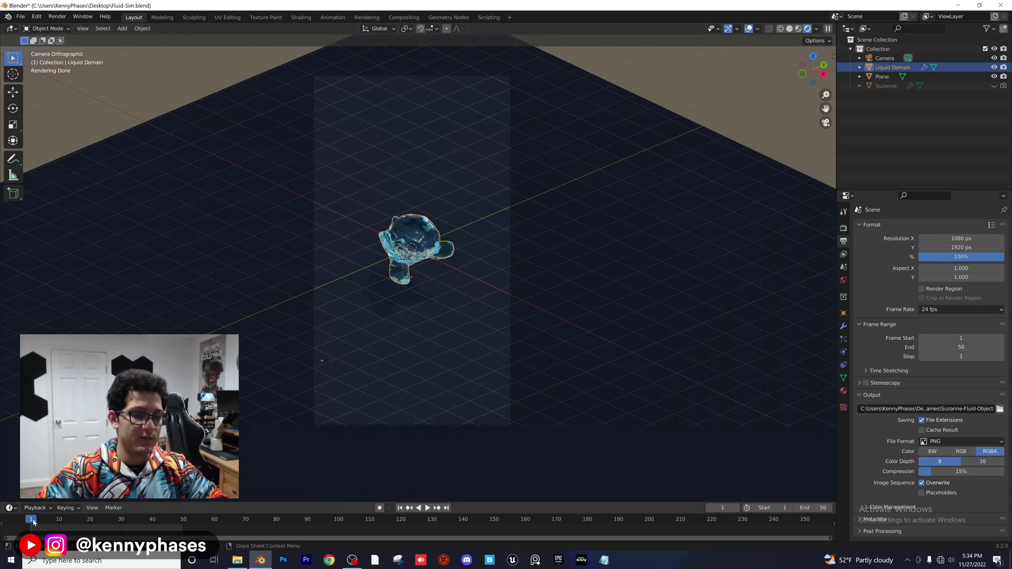
pyautogui.press('space')
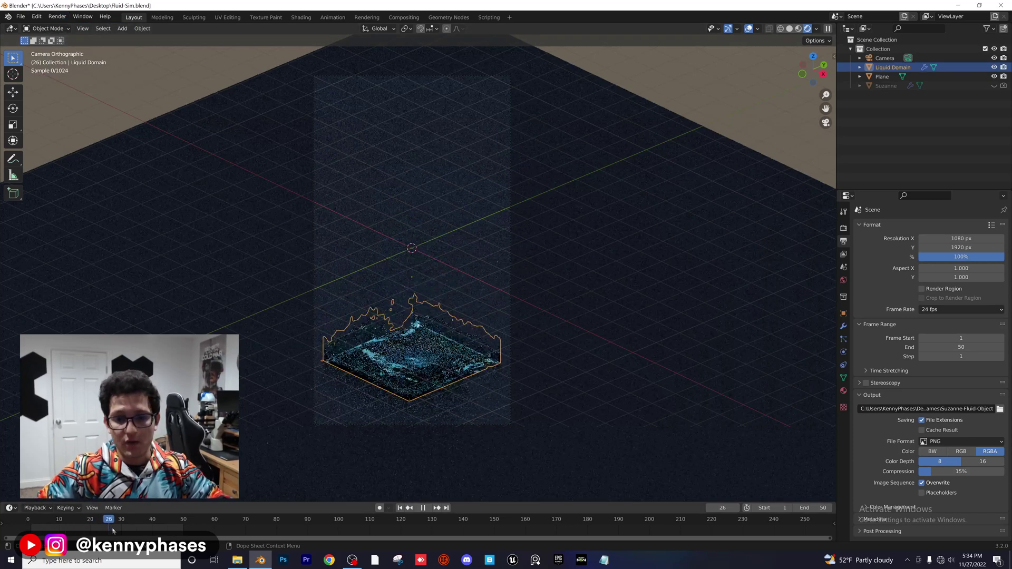
pyautogui.press('space')
pyautogui.scroll(5, 562, 360)
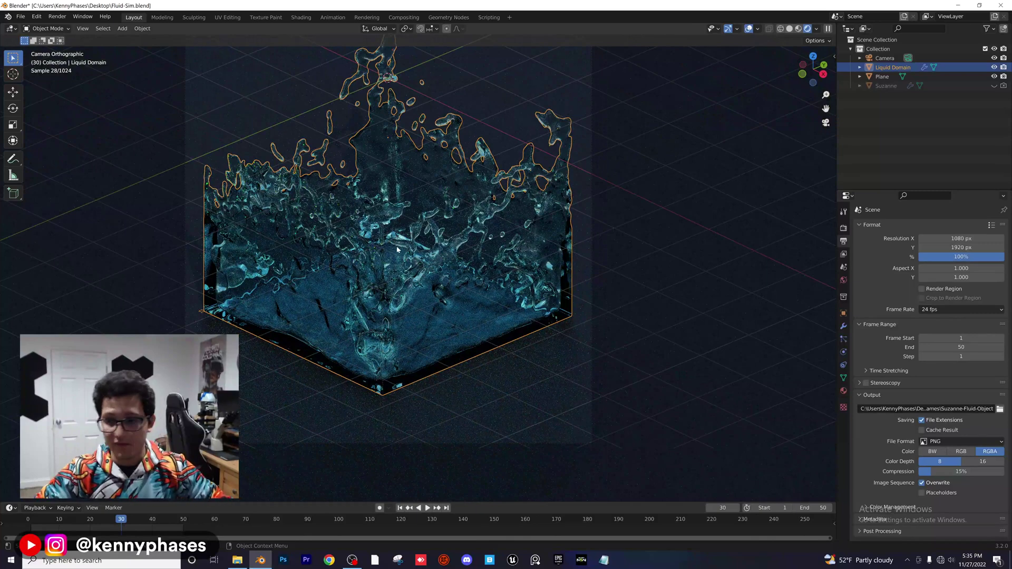
# Step: Check the output file format options and save Fluid-Sim.blend
pyautogui.click(946, 442)
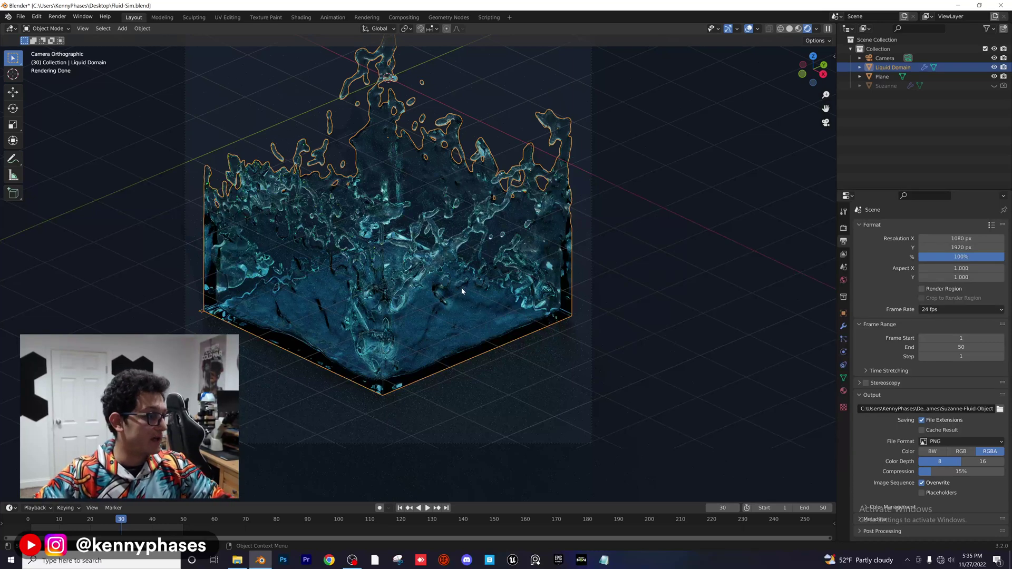
pyautogui.scroll(-2, 462, 292)
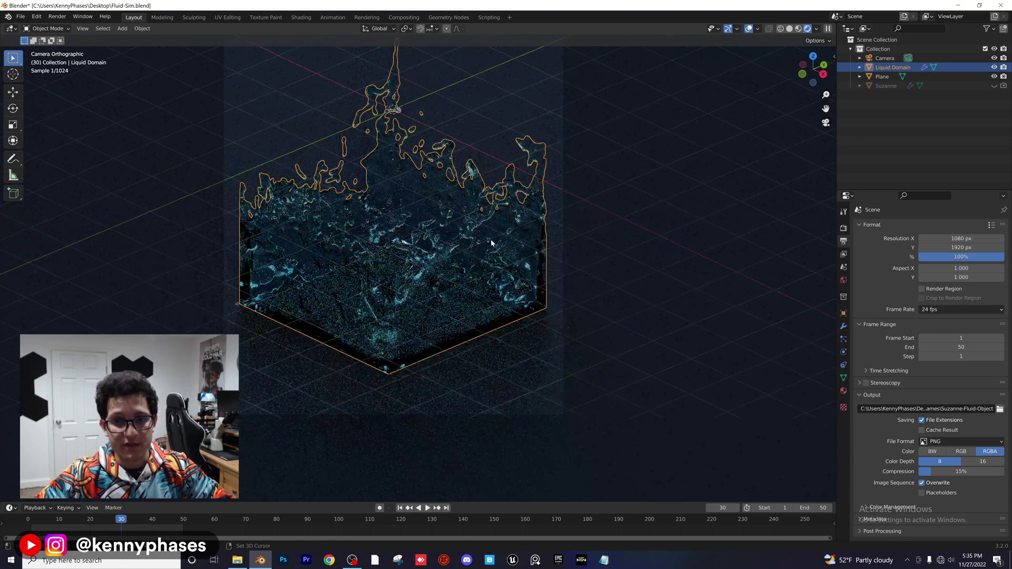
pyautogui.moveTo(492, 243); pyautogui.dragTo(486, 260, button='middle')
pyautogui.hotkey('ctrl', 's')
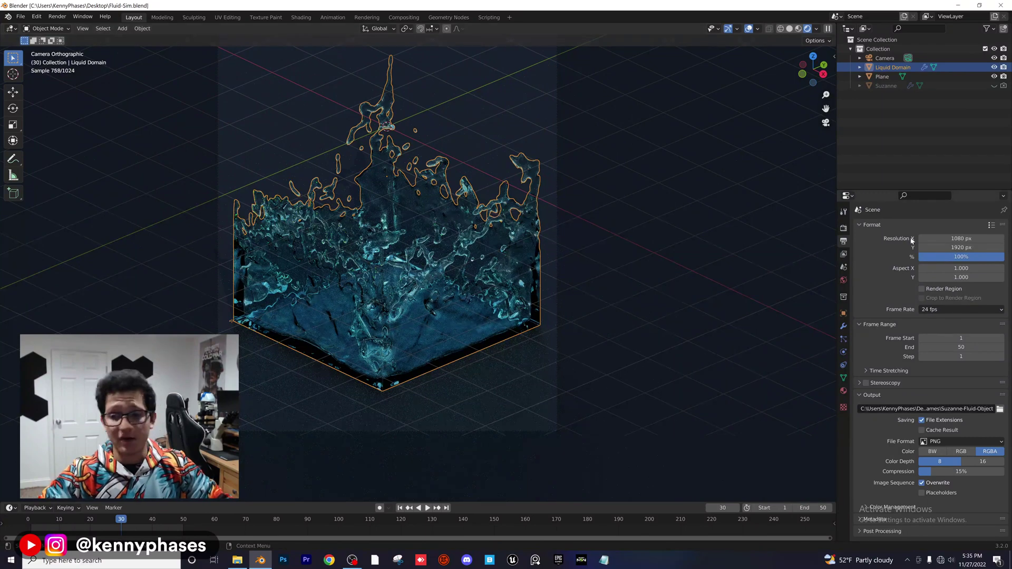
# Step: Switch the render engine to Eevee and then back to Cycles
pyautogui.click(844, 229)
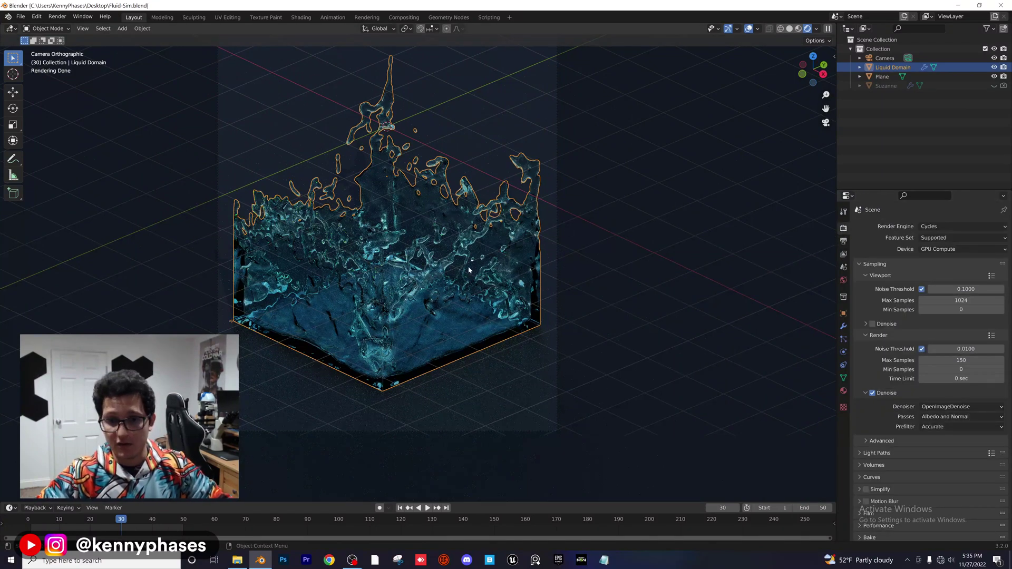
pyautogui.click(960, 227)
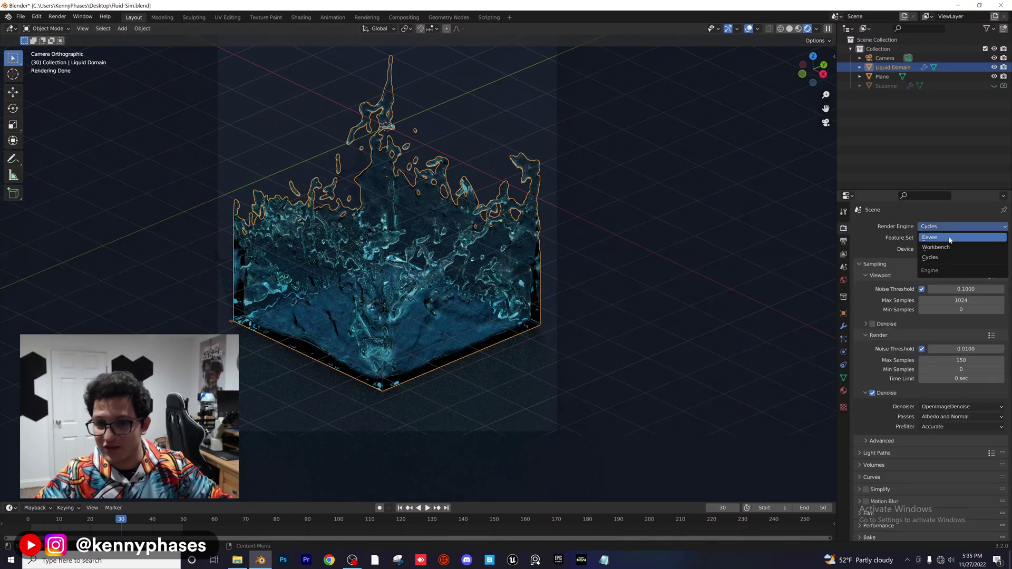
pyautogui.click(952, 239)
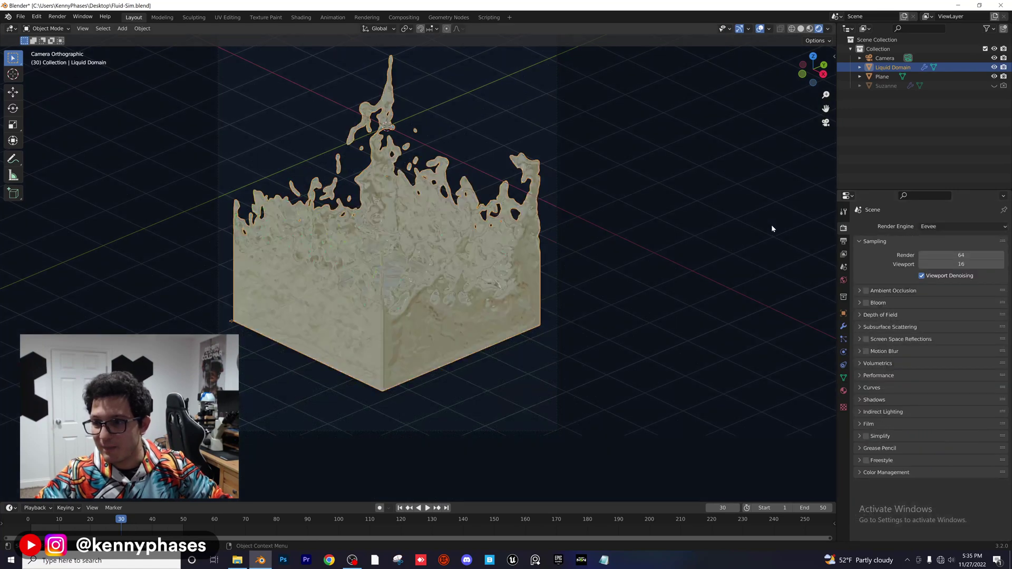
pyautogui.scroll(-2, 472, 233)
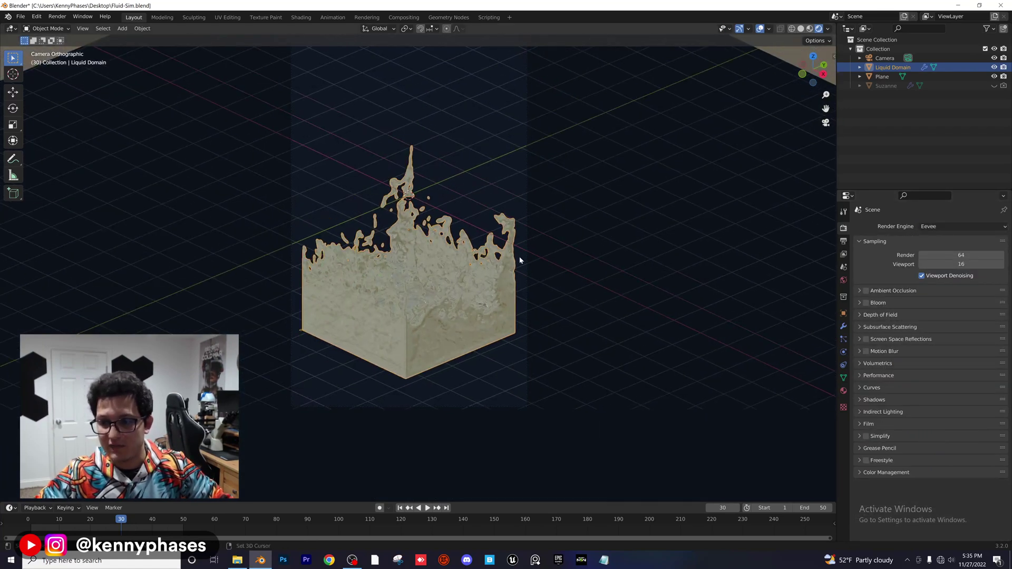
pyautogui.scroll(2, 526, 251)
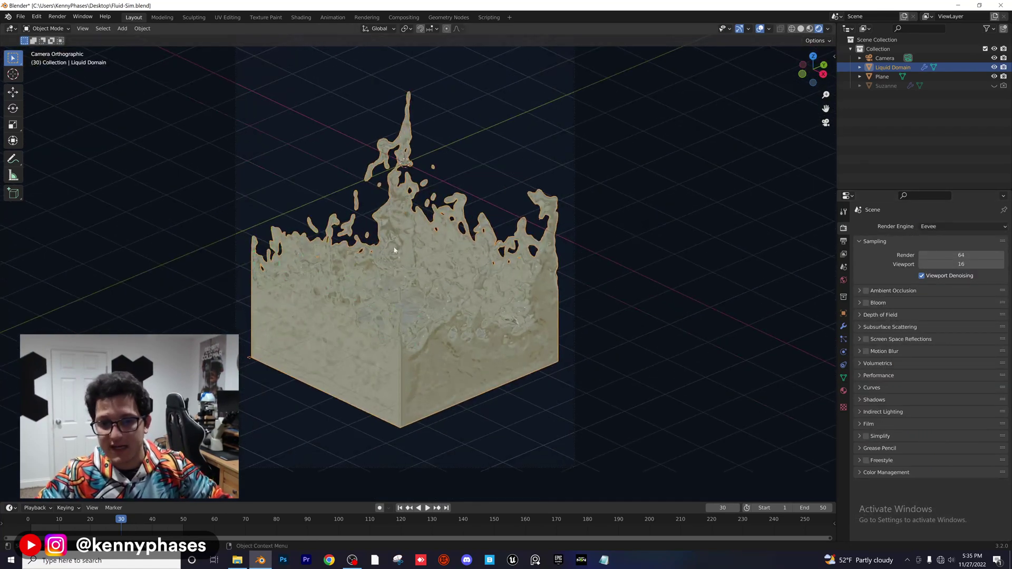
pyautogui.click(942, 226)
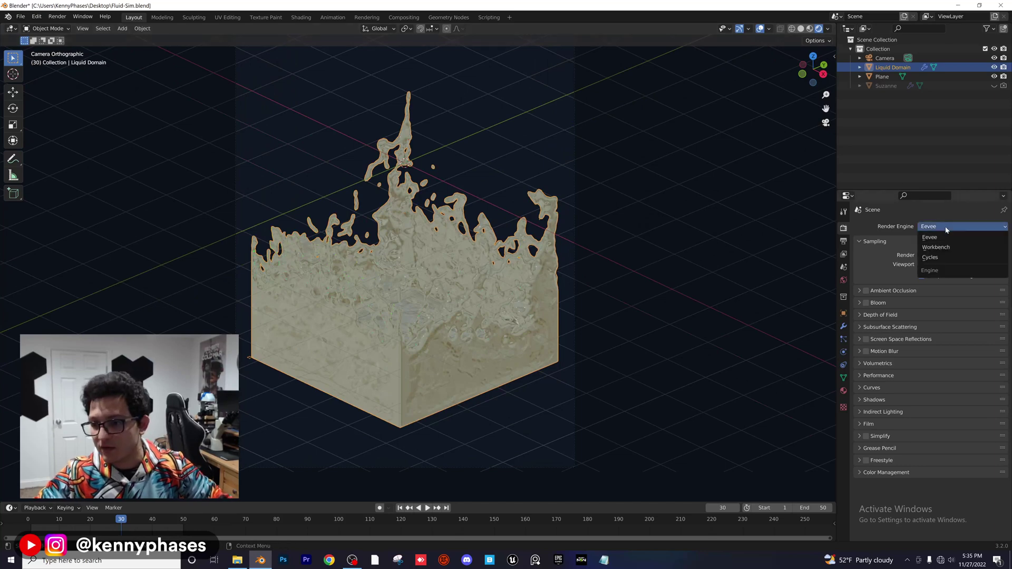
pyautogui.click(942, 259)
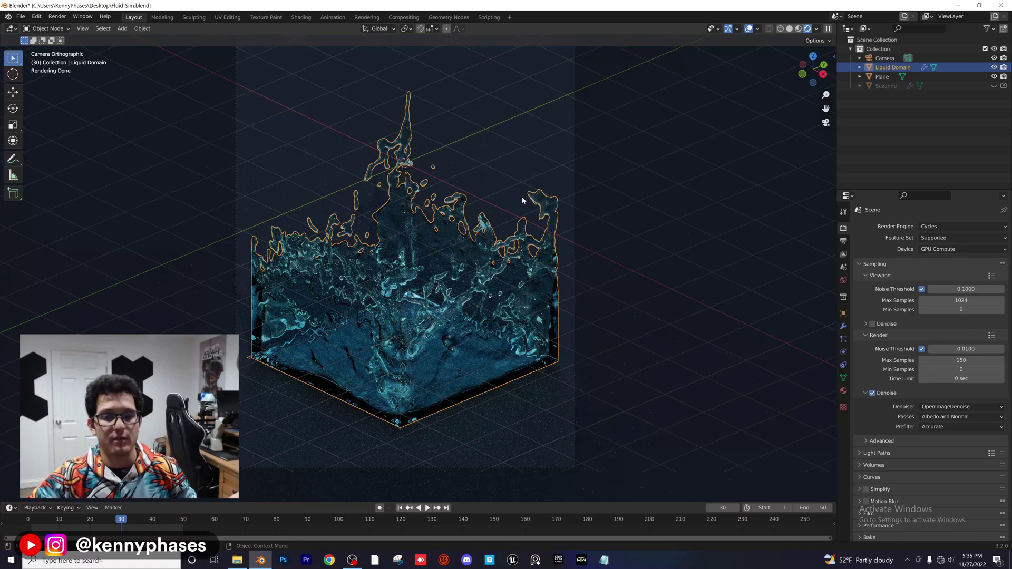
# Step: Save the file, replay the splash from frame 1, and rewind to the start
pyautogui.scroll(-3, 538, 158)
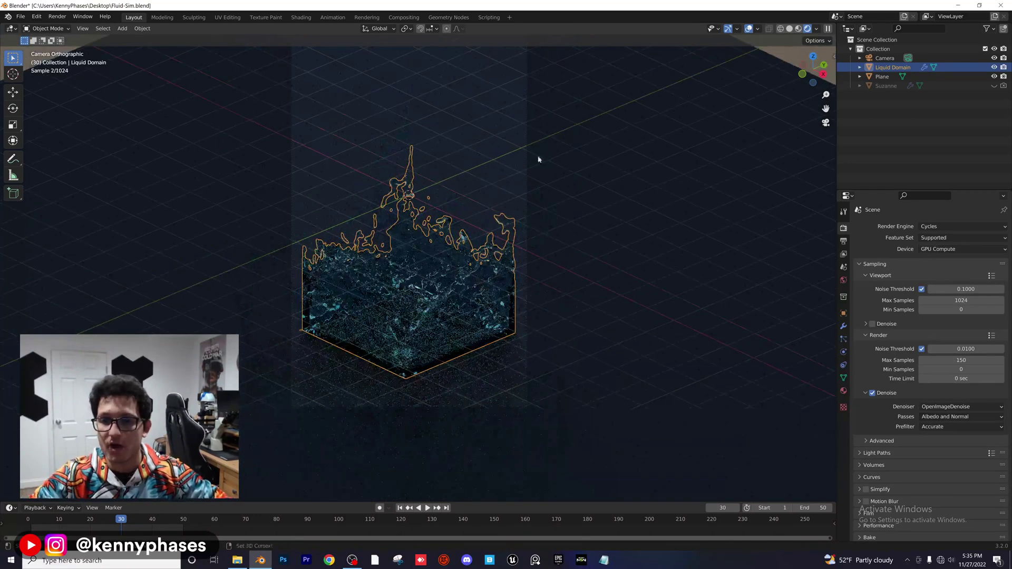
pyautogui.moveTo(538, 158); pyautogui.dragTo(540, 230, button='middle')
pyautogui.hotkey('ctrl', 's')
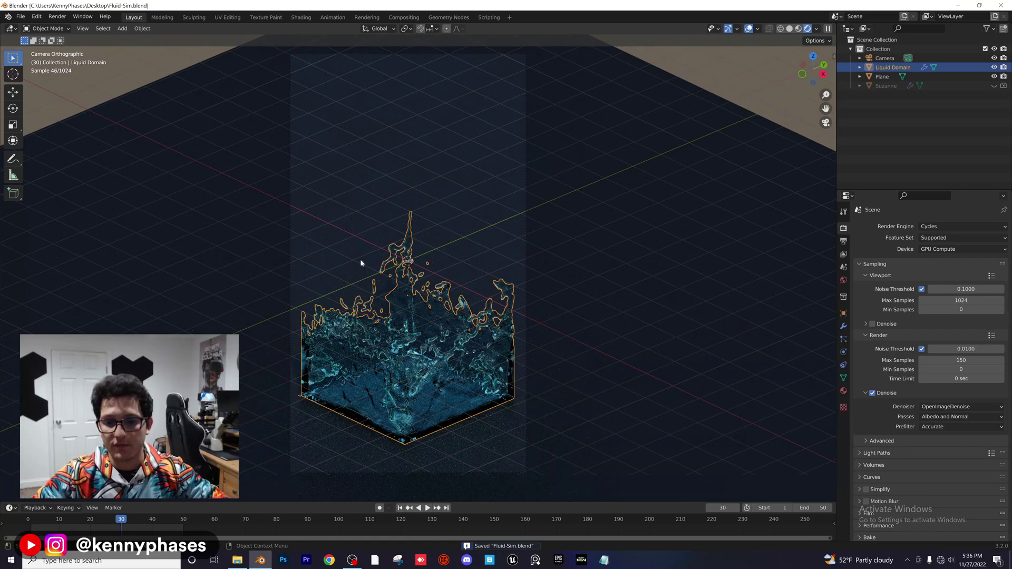
pyautogui.hotkey('shift', 'Left')
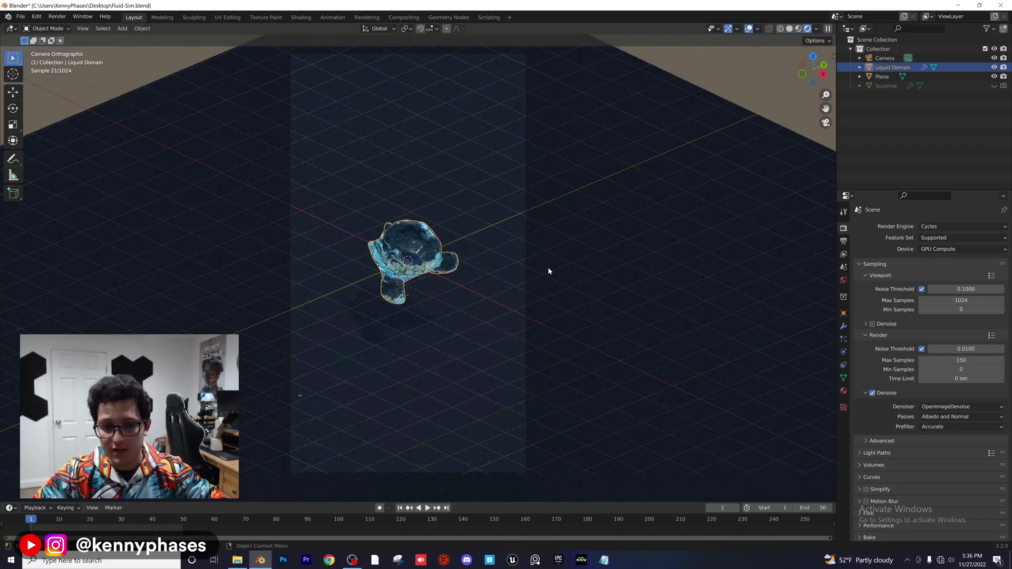
pyautogui.press('space')
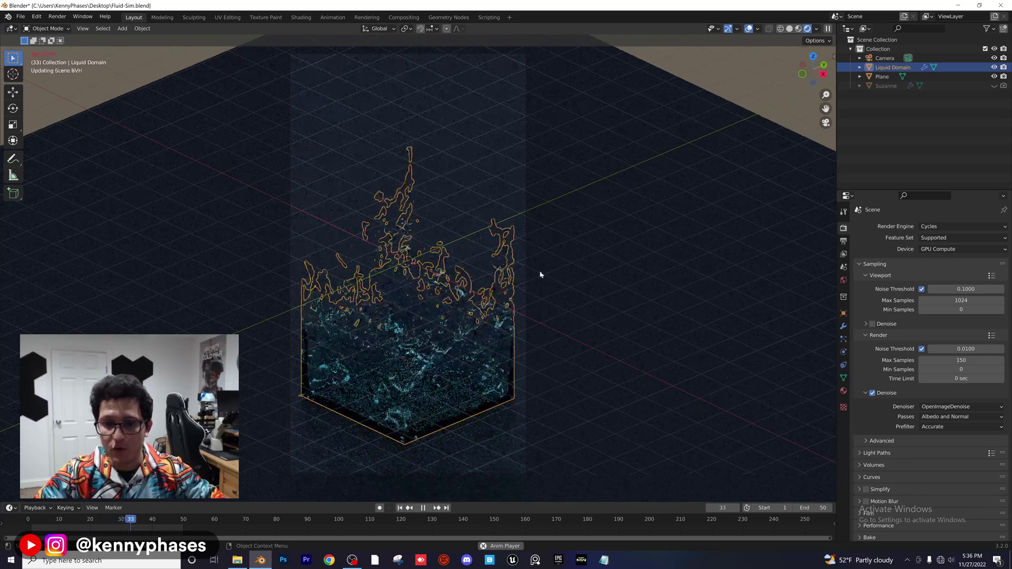
pyautogui.press('space')
pyautogui.hotkey('shift', 'Left')
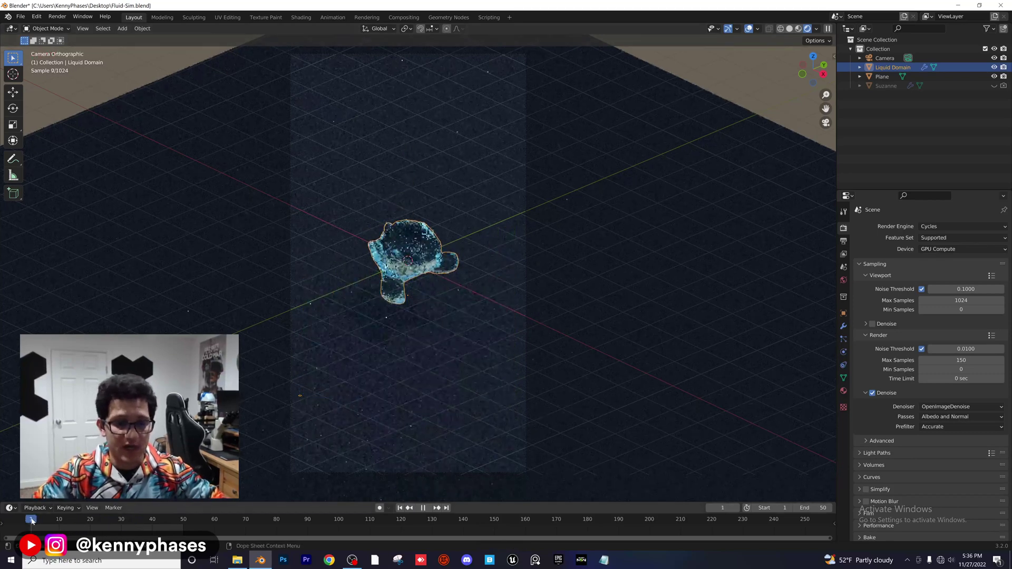
pyautogui.click(20, 17)
# Step: Save Fluid-Sim.blend and open Testing-Material-Backgrounds.blend from the recent files
pyautogui.moveTo(52, 46)
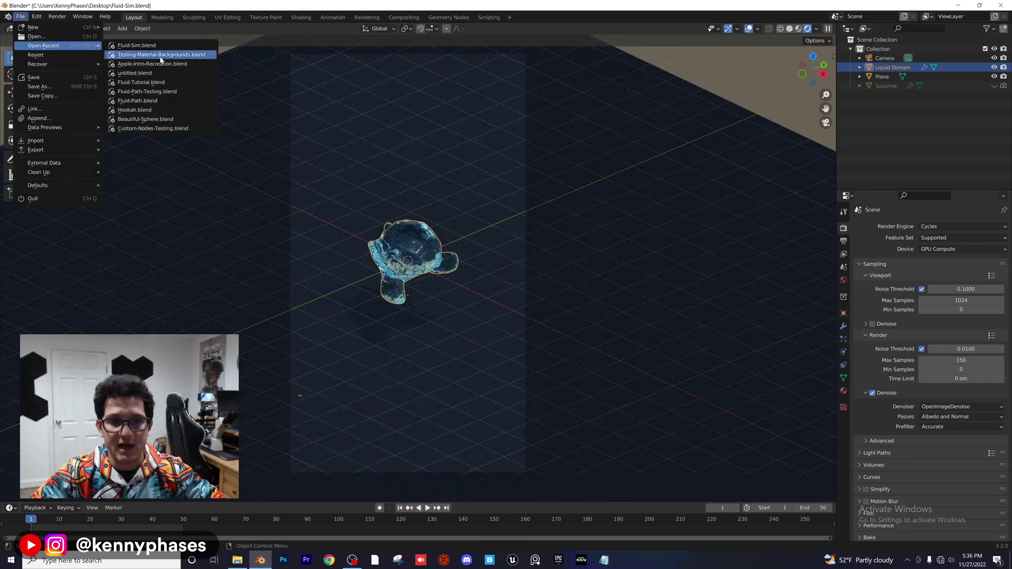
pyautogui.click(159, 55)
pyautogui.click(490, 297)
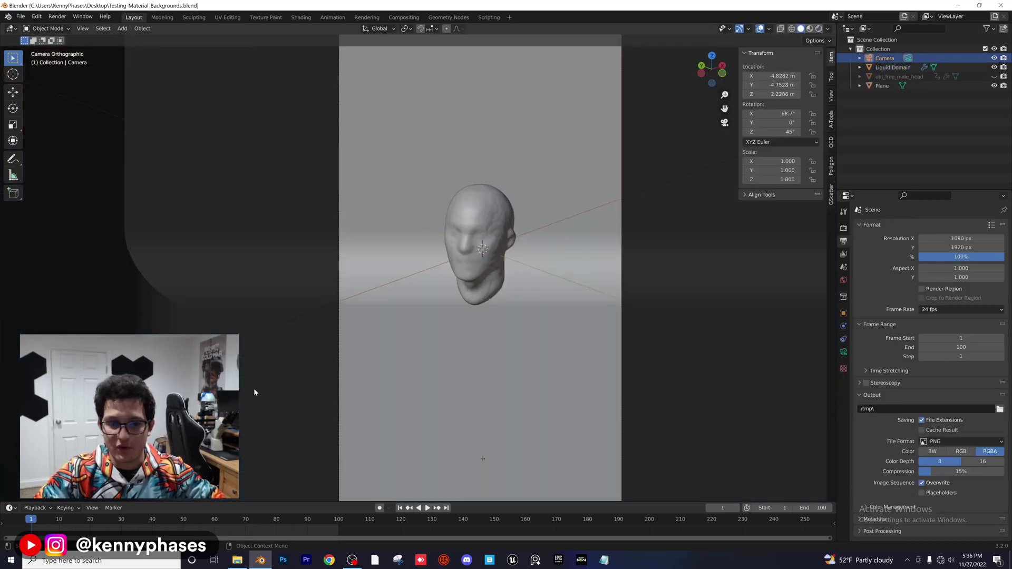
# Step: Play Testing-Material-Backgrounds.blend's splash animation twice, then return the timeline to frame 1
pyautogui.scroll(-2, 504, 310)
pyautogui.keyDown('shift'); pyautogui.moveTo(504, 309); pyautogui.dragTo(440, 267, button='middle'); pyautogui.keyUp('shift')
pyautogui.scroll(2, 541, 215)
pyautogui.press('space')
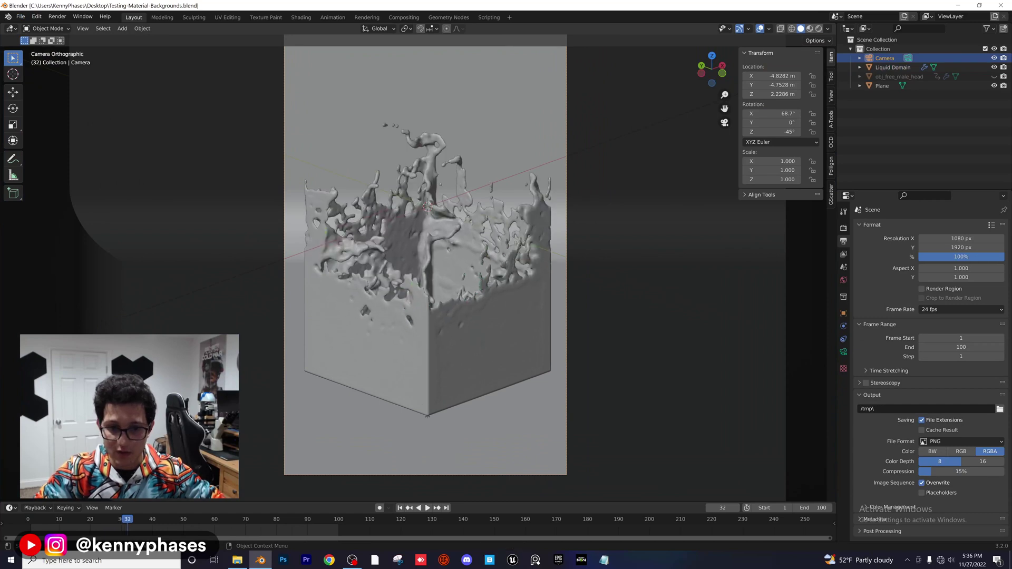
pyautogui.click(81, 525)
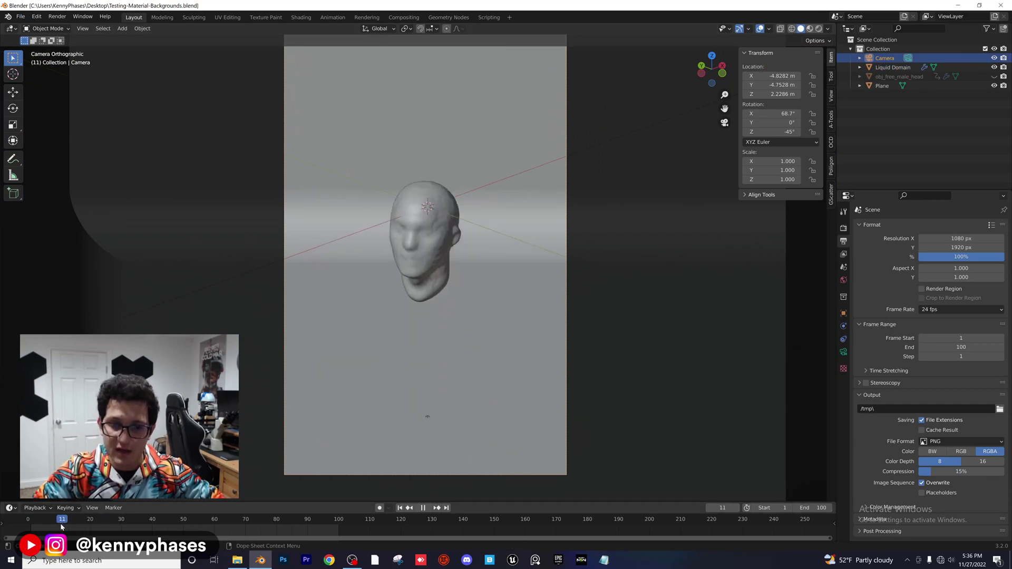
pyautogui.press('Escape')
pyautogui.scroll(3, 452, 148)
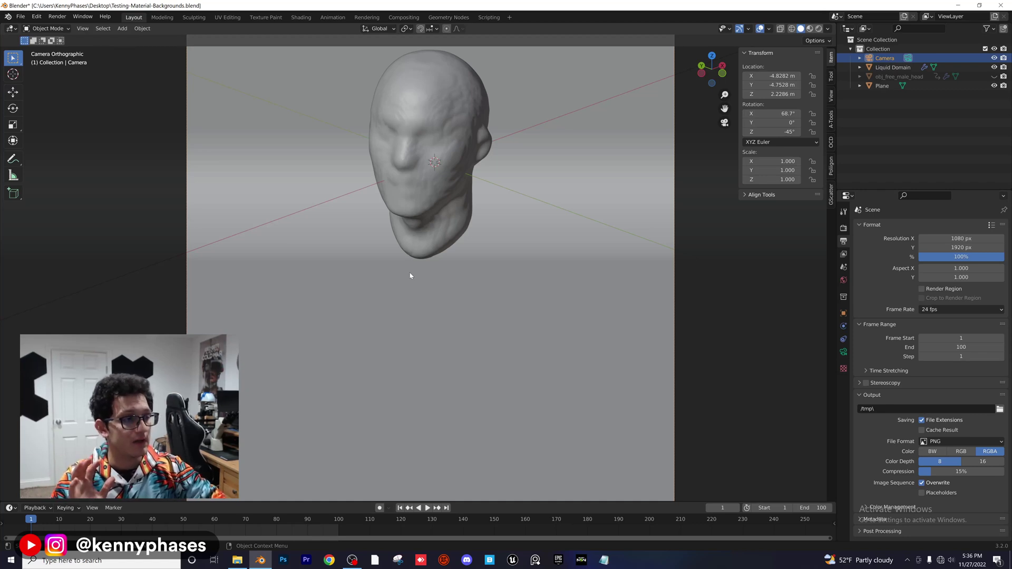
pyautogui.scroll(-5, 433, 264)
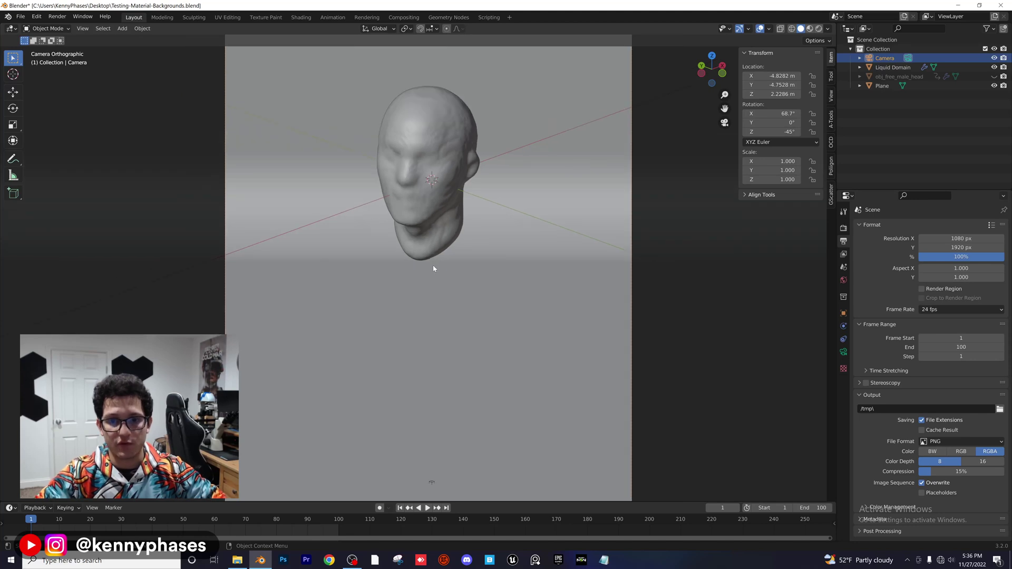
pyautogui.scroll(1, 424, 201)
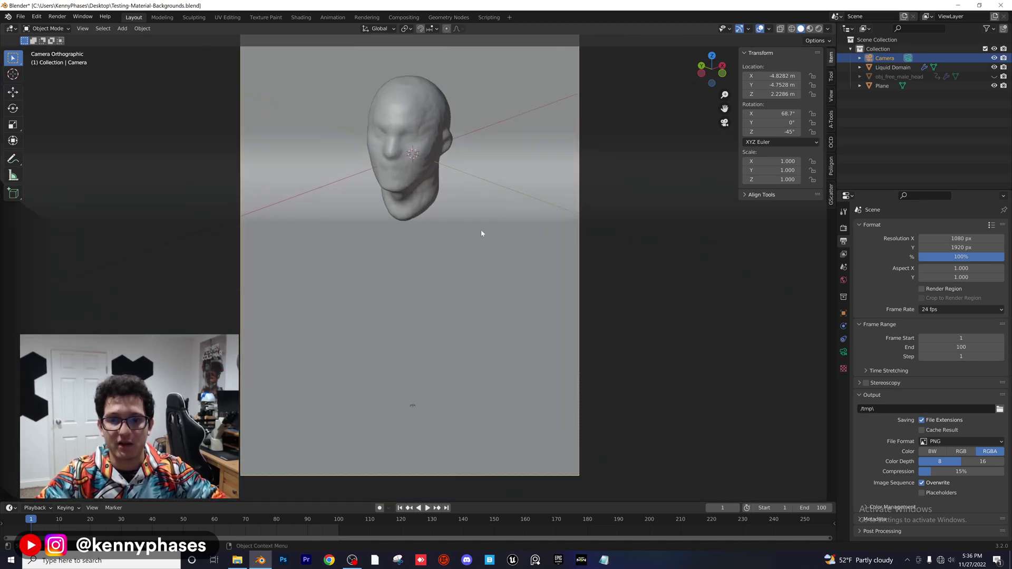
pyautogui.press('space')
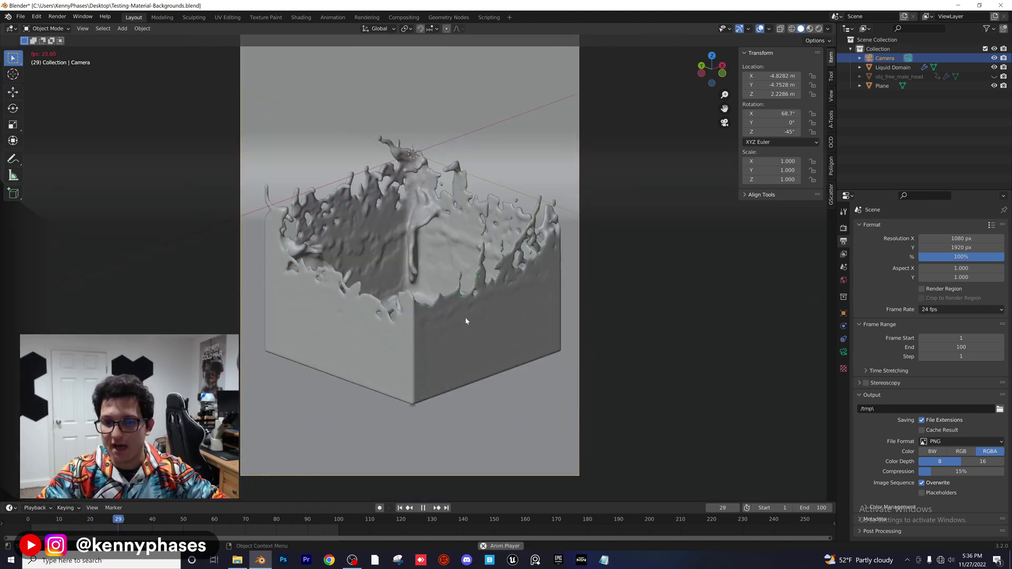
pyautogui.click(33, 521)
# Step: Reopen Fluid-Sim.blend from the recent files and save it
pyautogui.click(21, 16)
pyautogui.moveTo(52, 45)
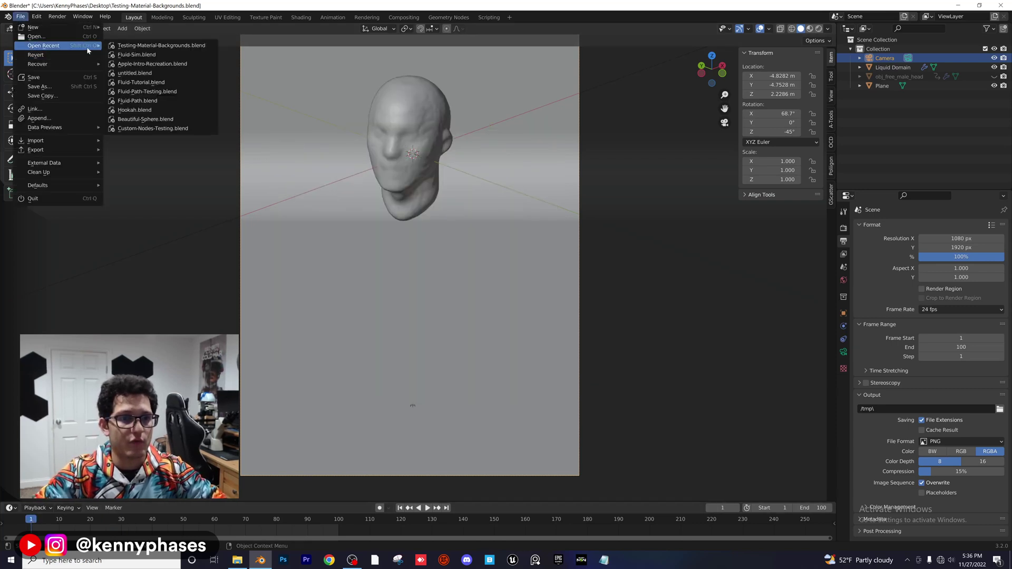
pyautogui.click(155, 56)
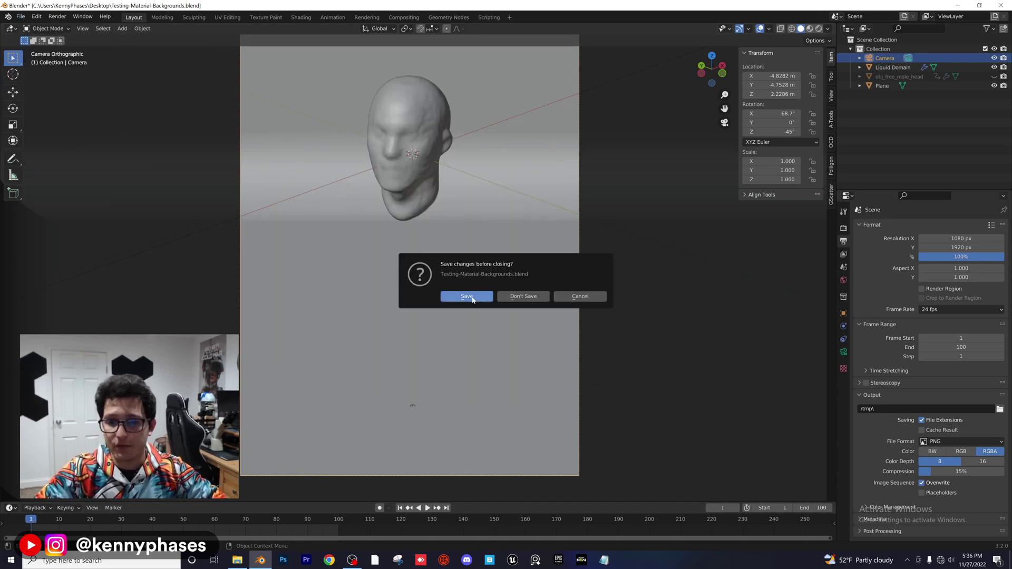
pyautogui.click(473, 298)
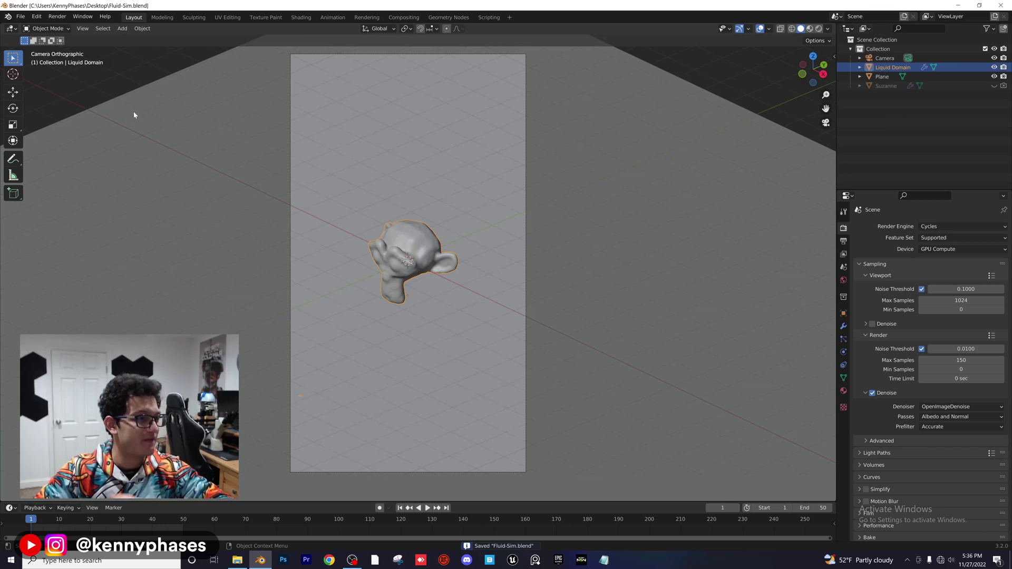
# Step: Start a new General scene
pyautogui.click(20, 17)
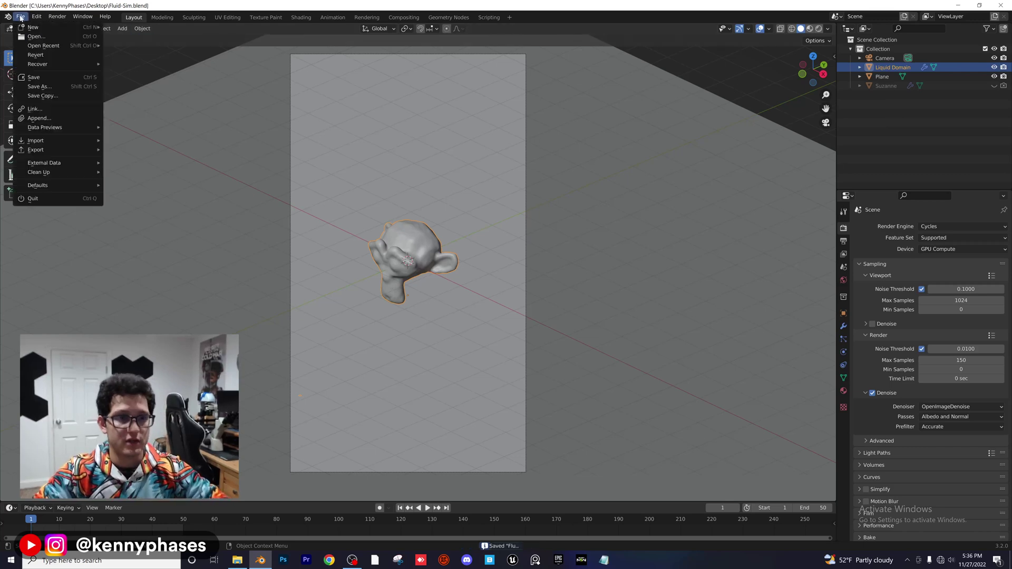
pyautogui.moveTo(100, 31)
pyautogui.click(138, 27)
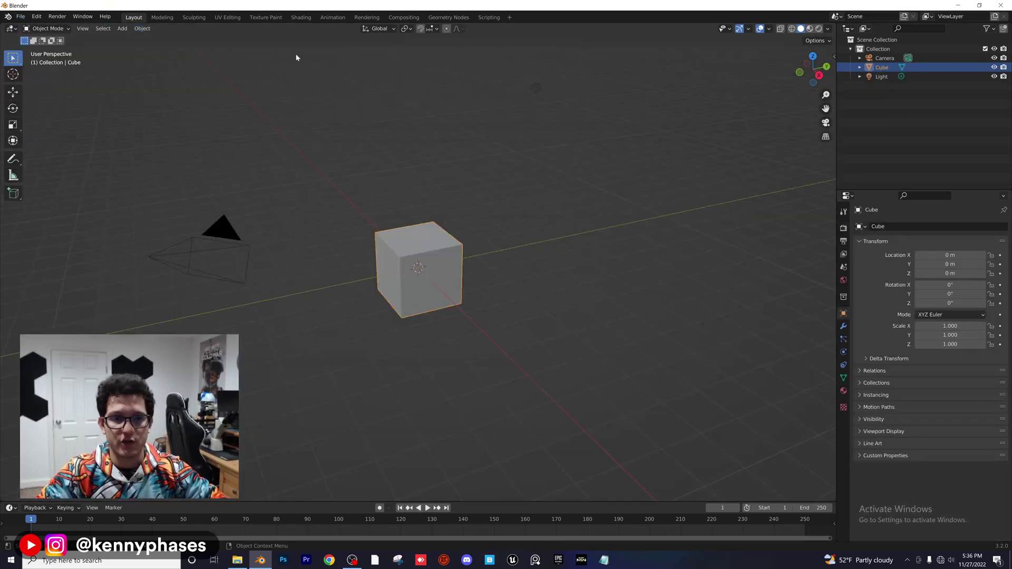
# Step: Apply Quick Liquid to the cube and set the domain's cache type to All
pyautogui.click(142, 29)
pyautogui.moveTo(203, 267)
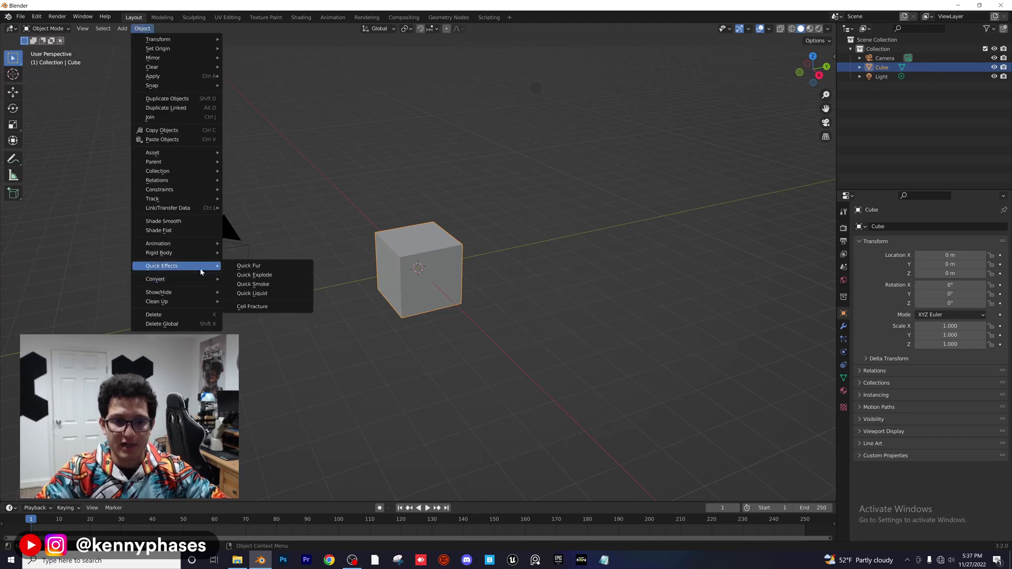
pyautogui.click(273, 293)
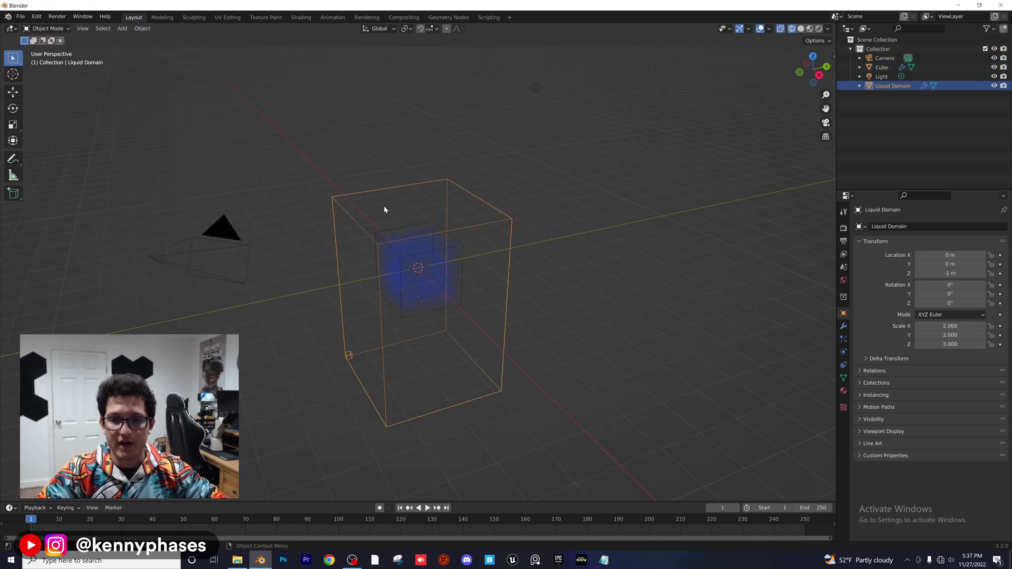
pyautogui.moveTo(611, 255); pyautogui.dragTo(706, 301, button='middle')
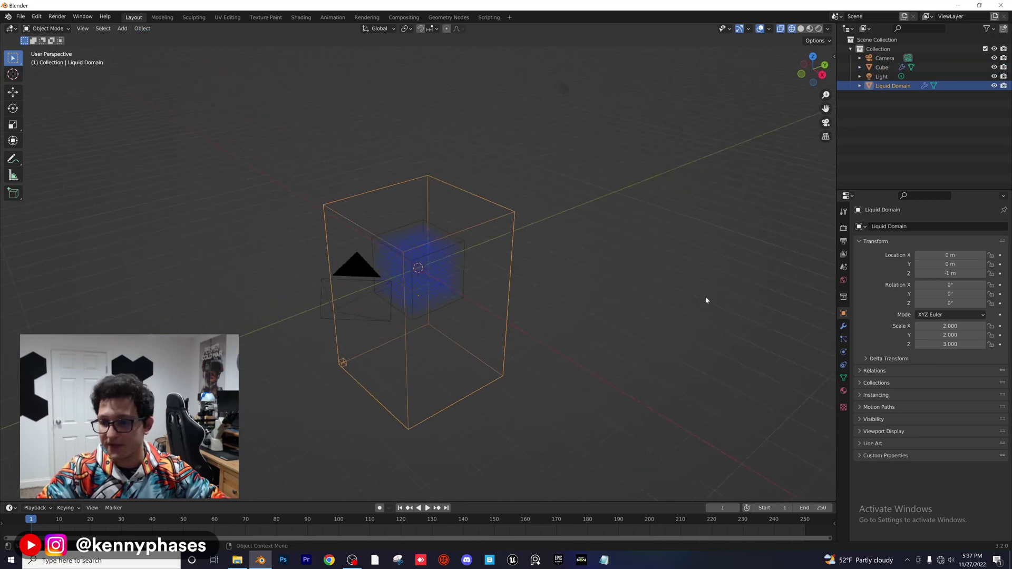
pyautogui.click(844, 353)
pyautogui.scroll(-10, 947, 476)
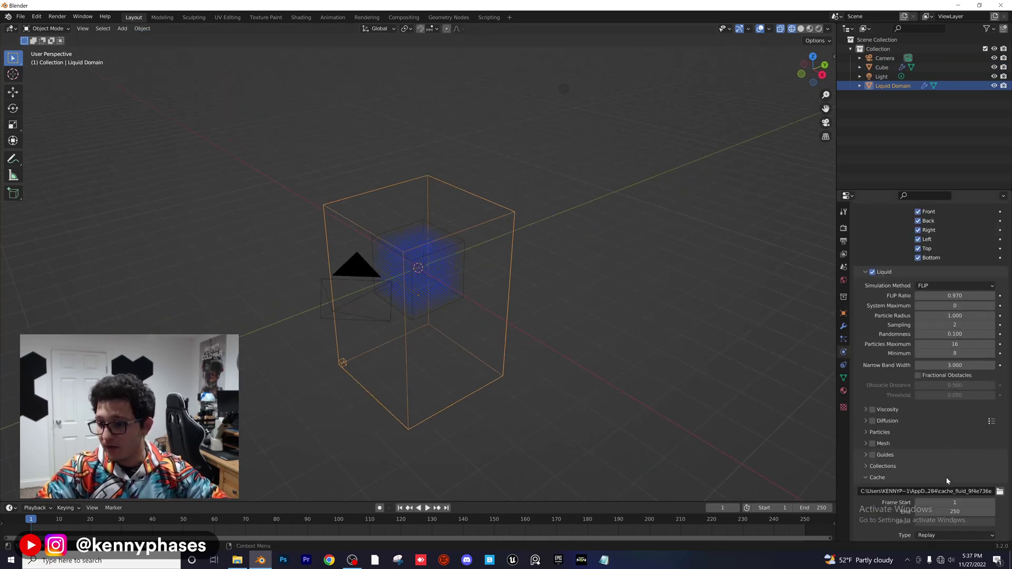
pyautogui.click(968, 478)
pyautogui.click(944, 511)
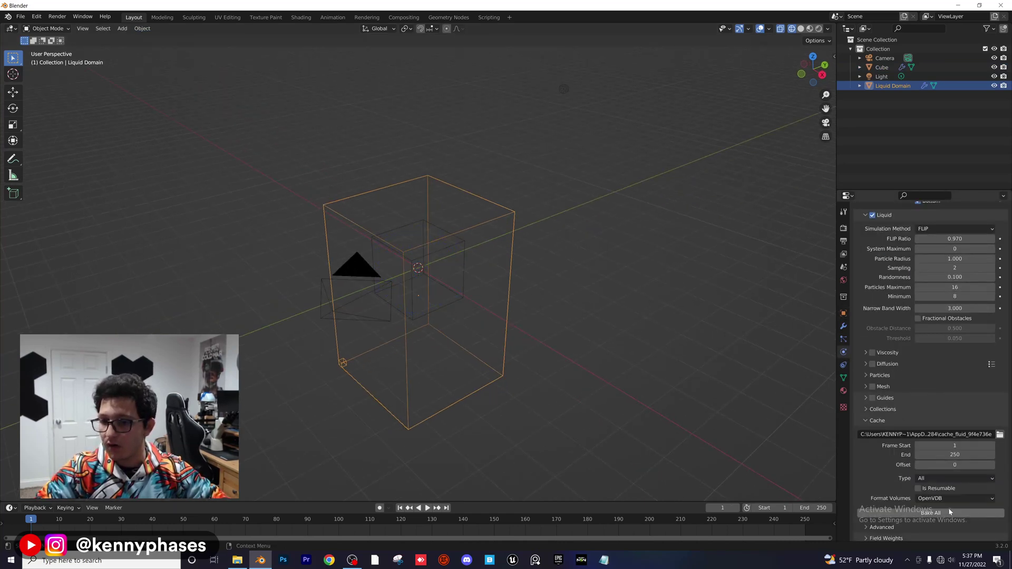
# Step: Delete the cube inside the domain and add a torus
pyautogui.click(456, 243)
pyautogui.press('Delete')
pyautogui.click(124, 29)
pyautogui.moveTo(133, 39)
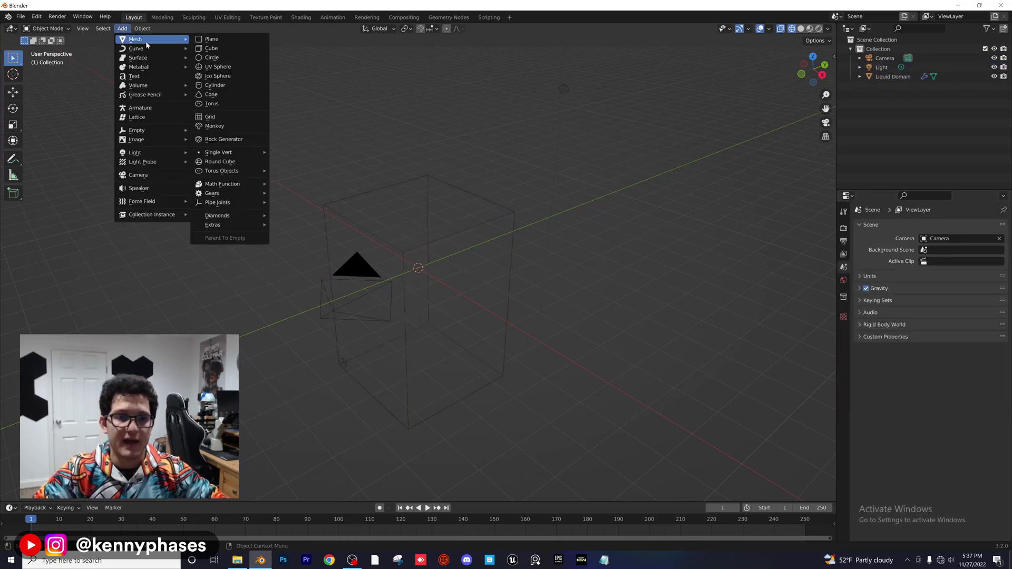
pyautogui.click(228, 100)
pyautogui.scroll(2, 529, 310)
pyautogui.scroll(2, 530, 313)
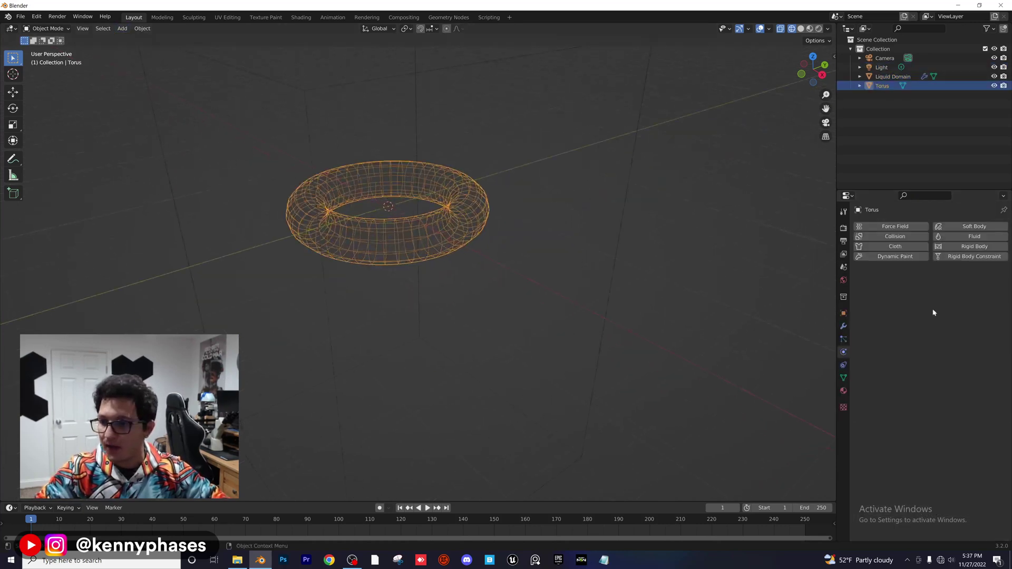
# Step: Give the torus Fluid physics as a Flow with flow type Liquid
pyautogui.click(973, 237)
pyautogui.click(933, 286)
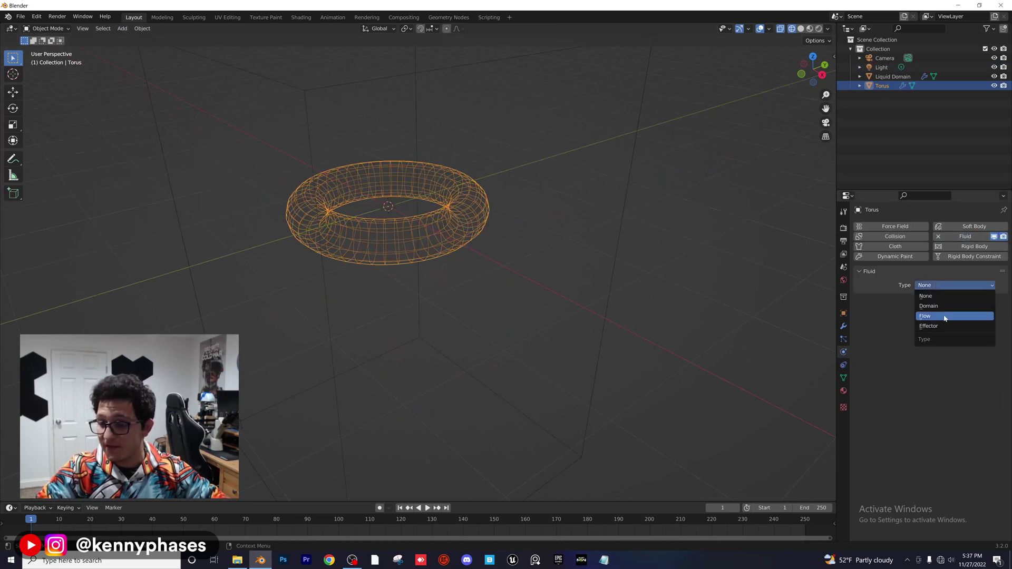
pyautogui.click(945, 316)
pyautogui.click(943, 314)
pyautogui.click(944, 346)
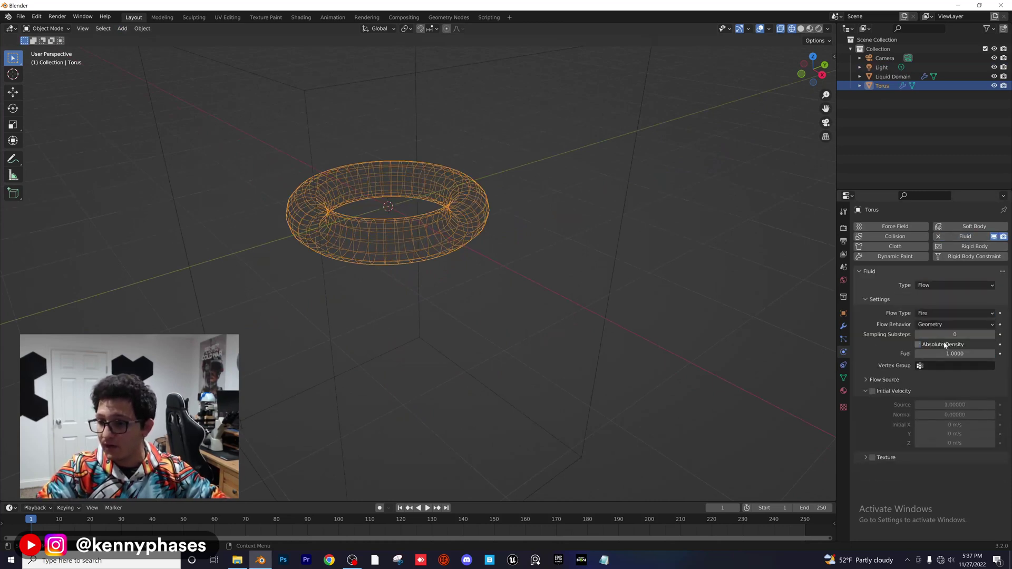
pyautogui.click(944, 314)
pyautogui.click(949, 355)
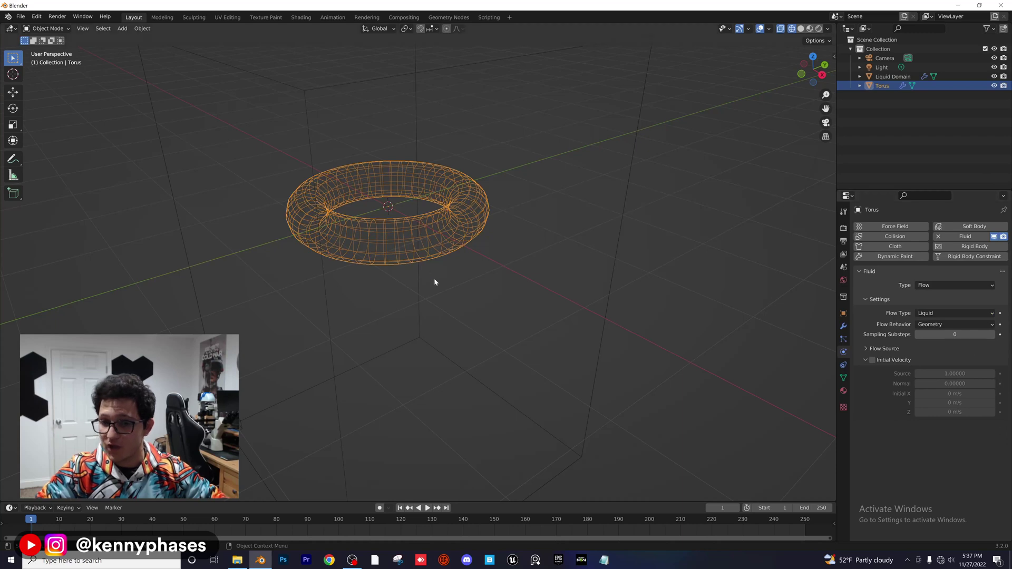
# Step: Set the Liquid Domain's cache end frame to 100 and bake all
pyautogui.scroll(-2, 517, 242)
pyautogui.click(515, 162)
pyautogui.moveTo(515, 163); pyautogui.dragTo(495, 174, button='middle')
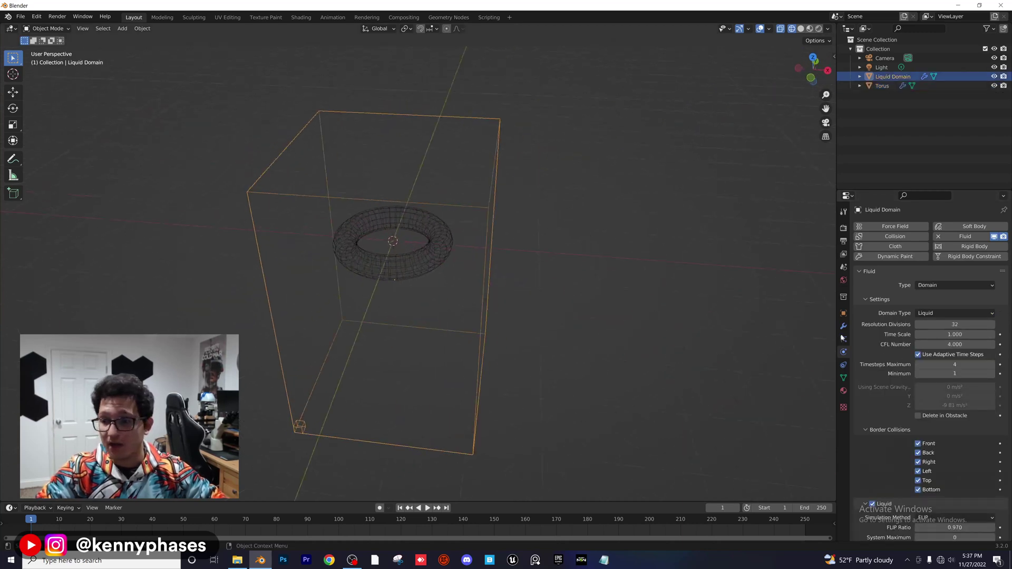
pyautogui.scroll(-3, 920, 408)
pyautogui.scroll(-10, 920, 407)
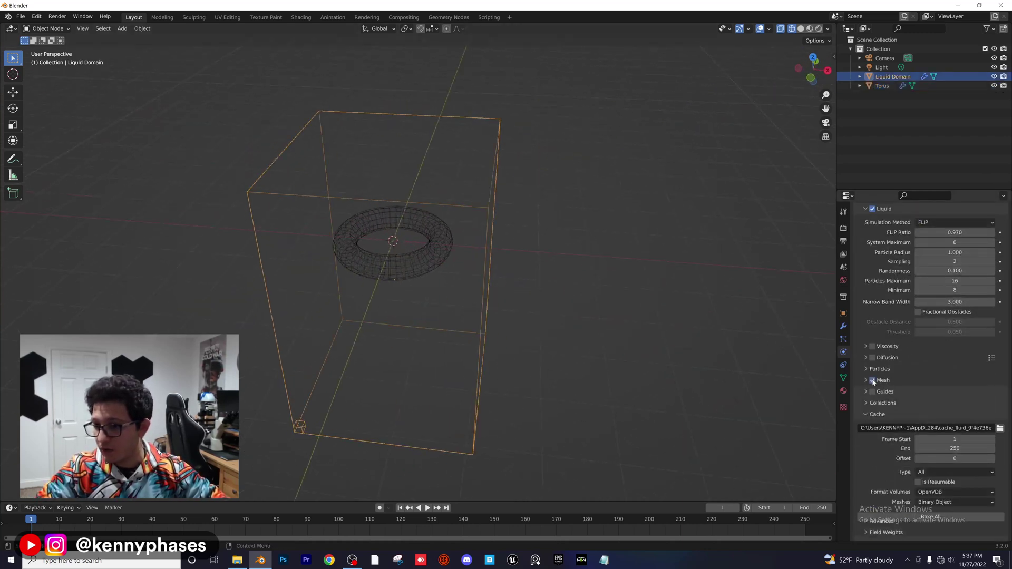
pyautogui.click(954, 430)
pyautogui.write('10')
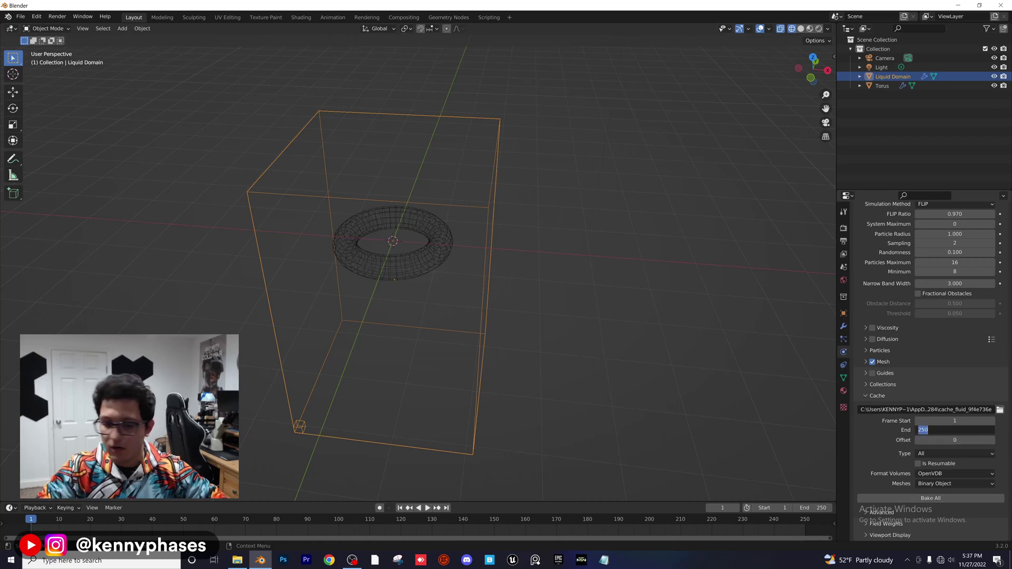
pyautogui.write('0')
pyautogui.press('Return')
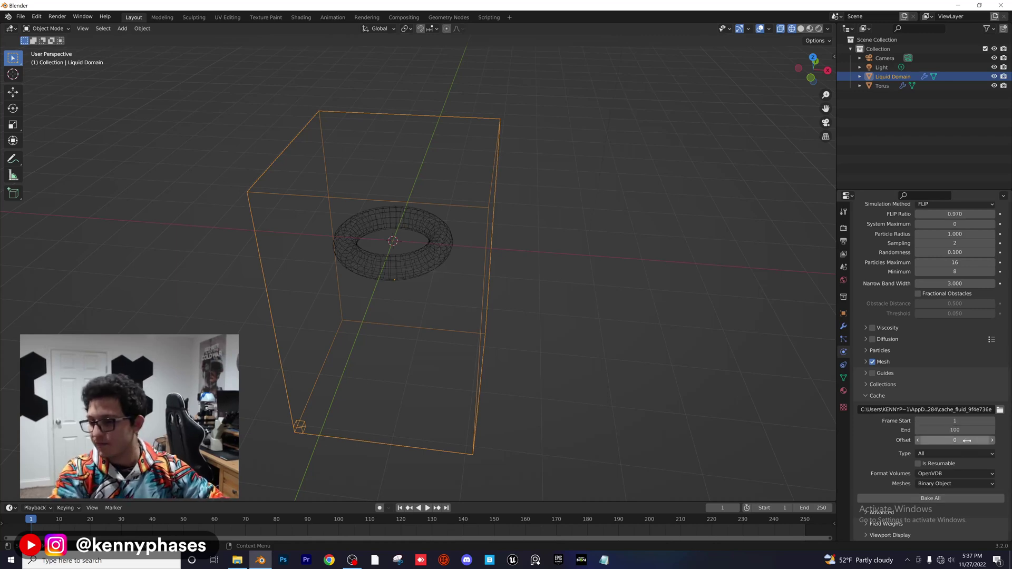
pyautogui.click(970, 498)
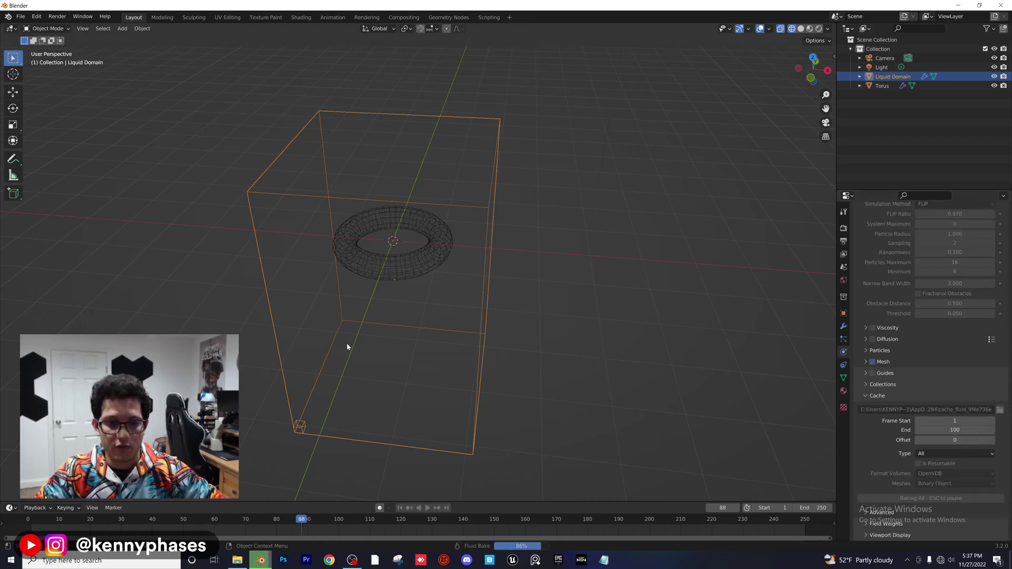
# Step: Play and scrub the baked simulation to watch the torus liquid fall and deform
pyautogui.press('space')
pyautogui.moveTo(341, 350); pyautogui.dragTo(550, 291, button='middle')
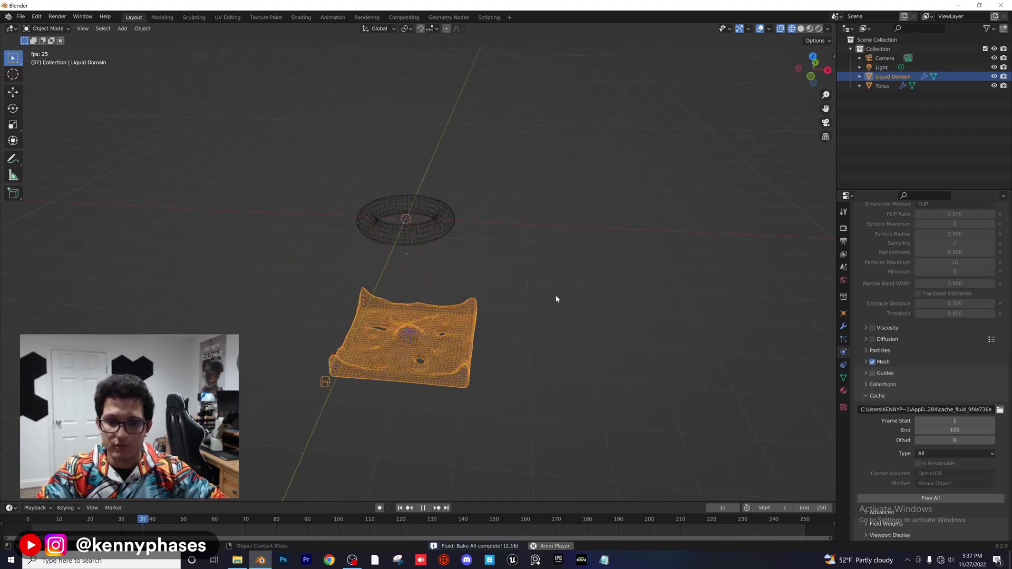
pyautogui.press('space')
pyautogui.moveTo(427, 384); pyautogui.dragTo(453, 295, button='middle')
pyautogui.scroll(5, 499, 298)
pyautogui.scroll(-5, 454, 295)
pyautogui.click(61, 521)
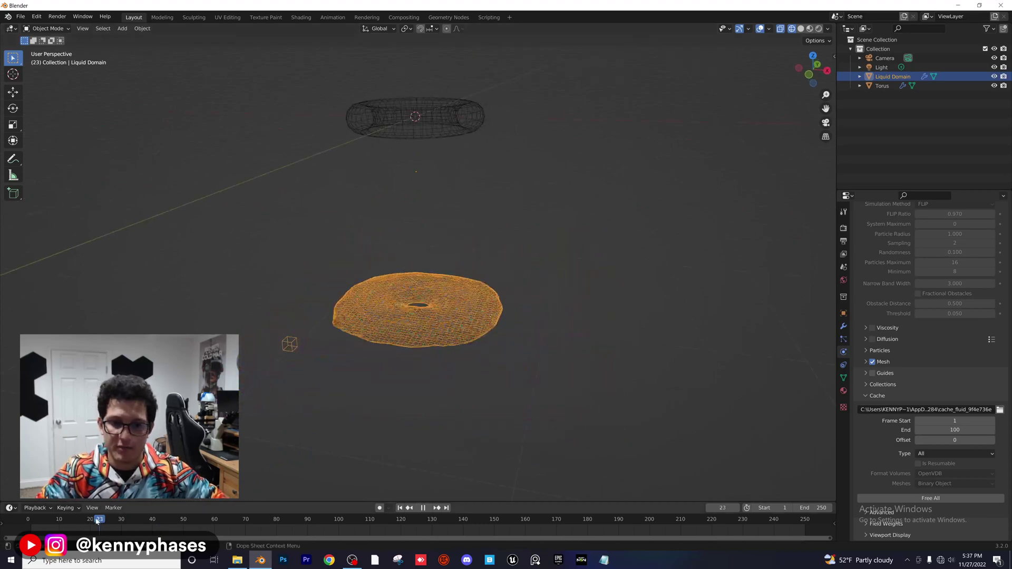
pyautogui.press('space')
pyautogui.moveTo(61, 520)
pyautogui.mouseDown()
pyautogui.moveTo(186, 537)
pyautogui.moveTo(26, 528)
pyautogui.moveTo(139, 529)
pyautogui.moveTo(72, 526)
pyautogui.mouseUp()
# Step: Expand the domain's Field Weights settings and rewind the timeline to frame 1
pyautogui.click(897, 524)
pyautogui.scroll(-5, 934, 463)
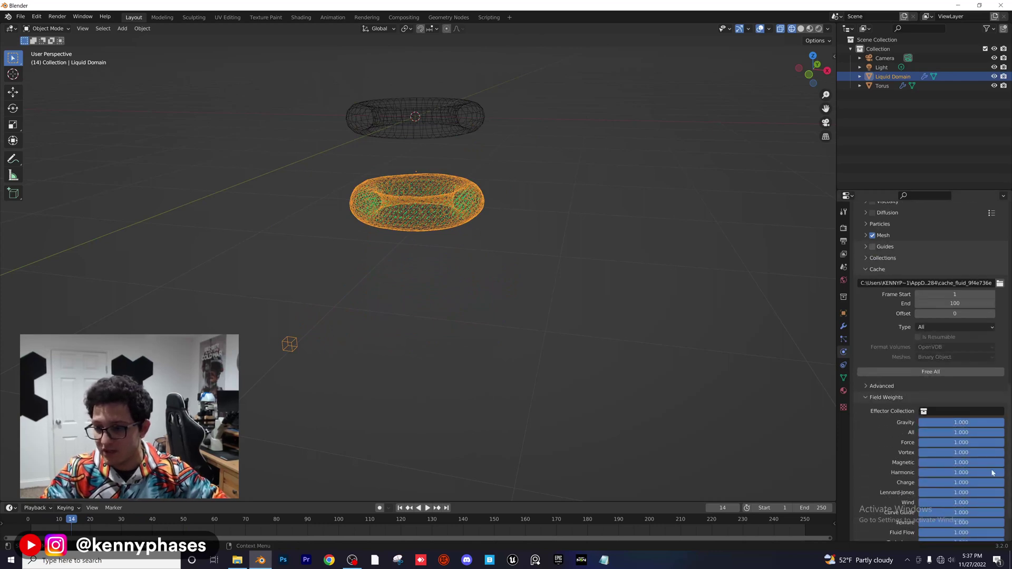
pyautogui.scroll(-2, 934, 462)
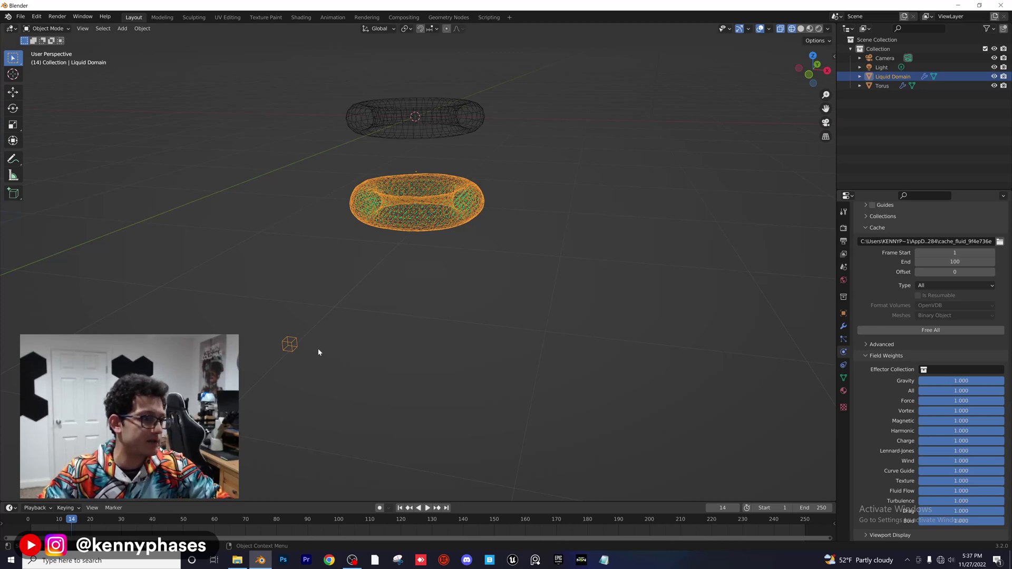
pyautogui.moveTo(61, 520)
pyautogui.mouseDown()
pyautogui.moveTo(112, 525)
pyautogui.moveTo(31, 524)
pyautogui.moveTo(114, 526)
pyautogui.moveTo(31, 526)
pyautogui.moveTo(147, 526)
pyautogui.moveTo(30, 524)
pyautogui.mouseUp()
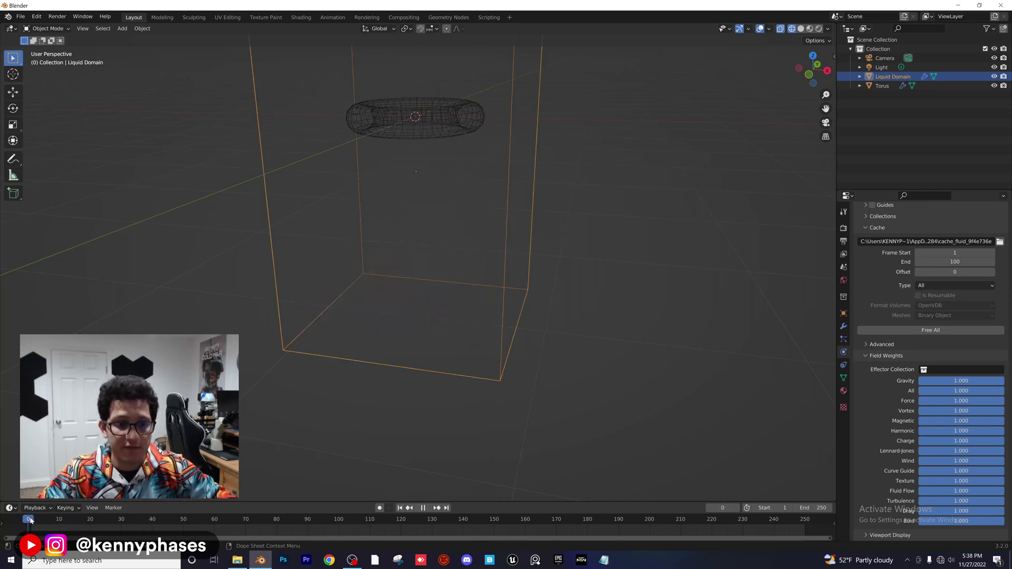
pyautogui.scroll(5, 934, 263)
pyautogui.scroll(1, 934, 262)
# Step: Free all baked cache data and show the domain's 4 × 4 × 6 m dimensions in the sidebar
pyautogui.scroll(-2, 934, 262)
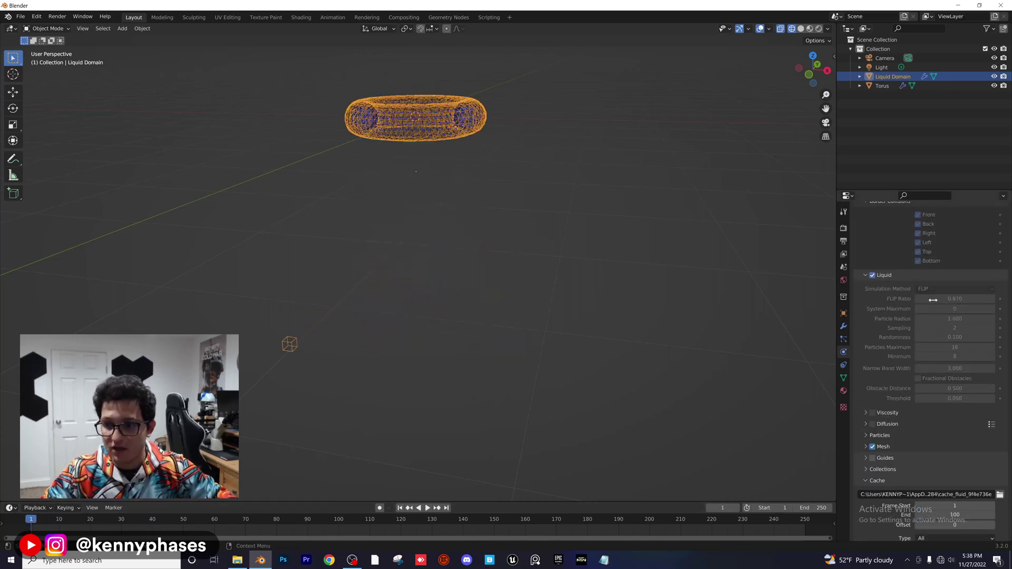
pyautogui.click(942, 435)
pyautogui.scroll(15, 933, 369)
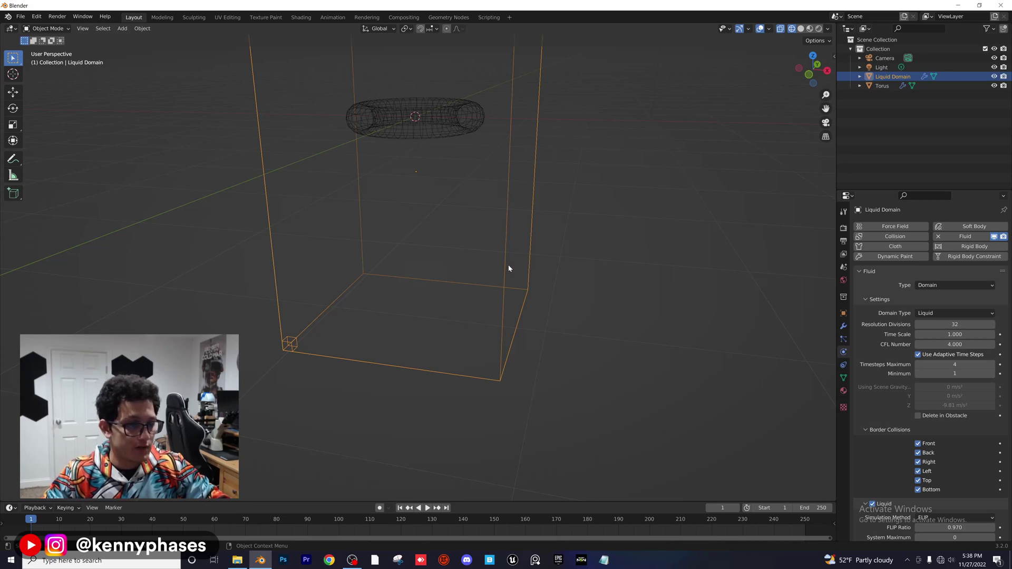
pyautogui.press('n')
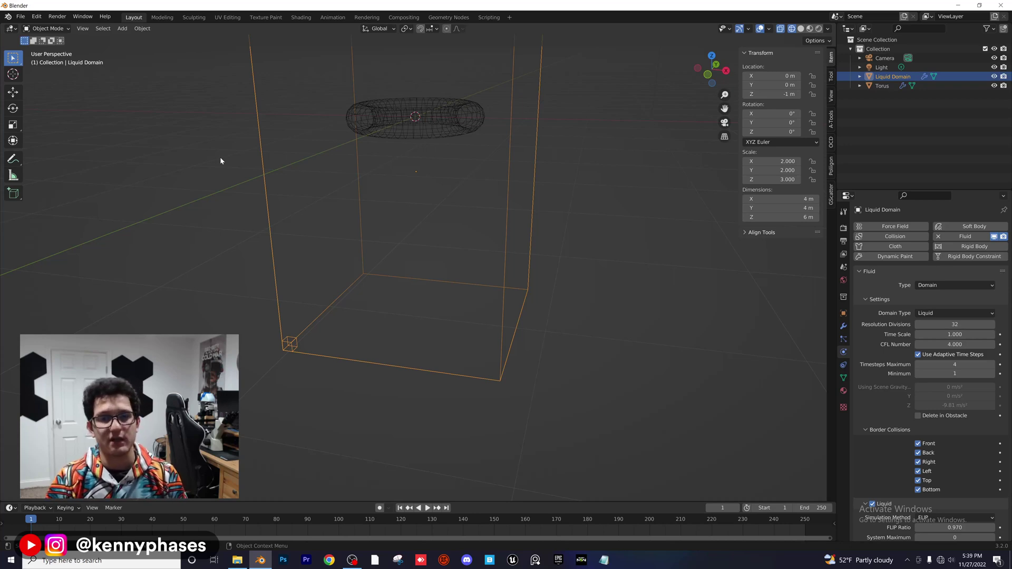
pyautogui.moveTo(237, 151); pyautogui.dragTo(325, 278, button='middle')
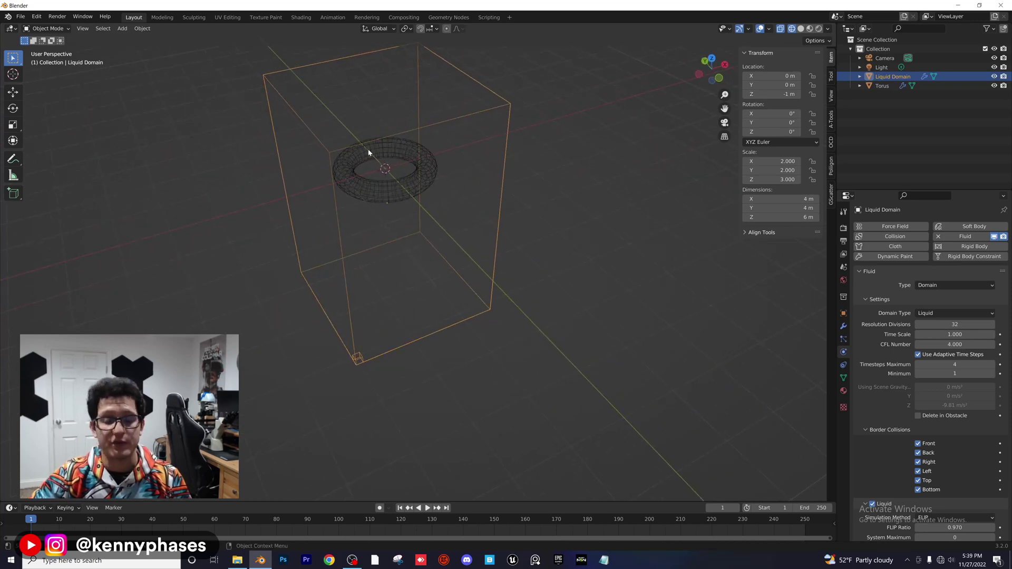
pyautogui.click(142, 28)
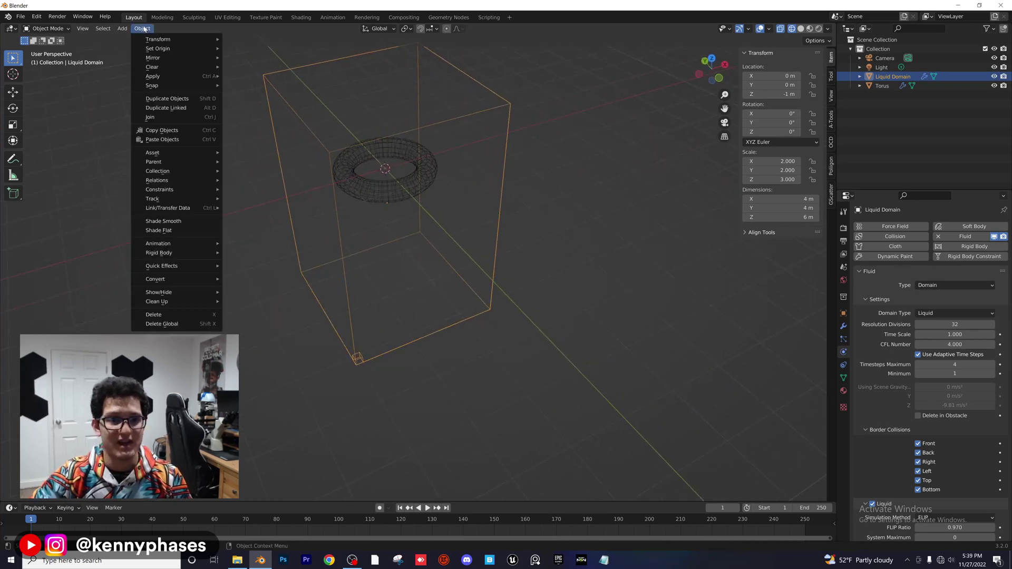
pyautogui.moveTo(194, 268)
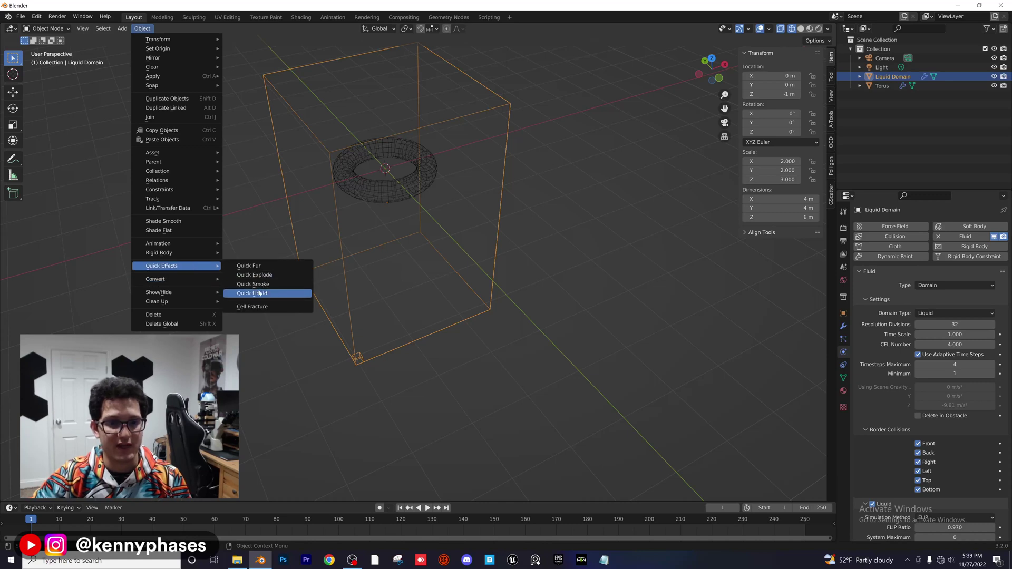
pyautogui.click(251, 293)
pyautogui.moveTo(574, 168); pyautogui.dragTo(442, 197, button='middle')
pyautogui.scroll(-3, 485, 194)
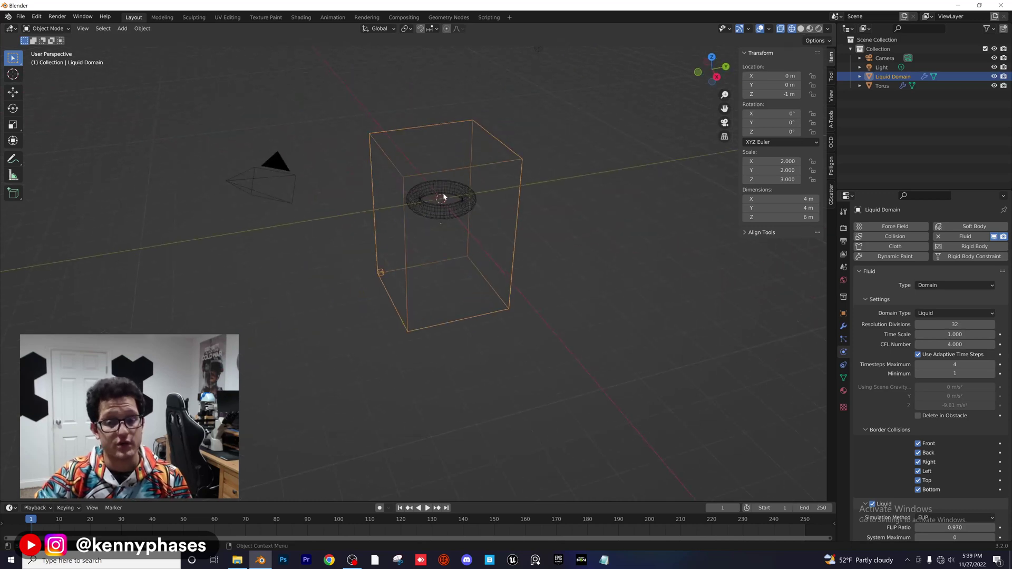